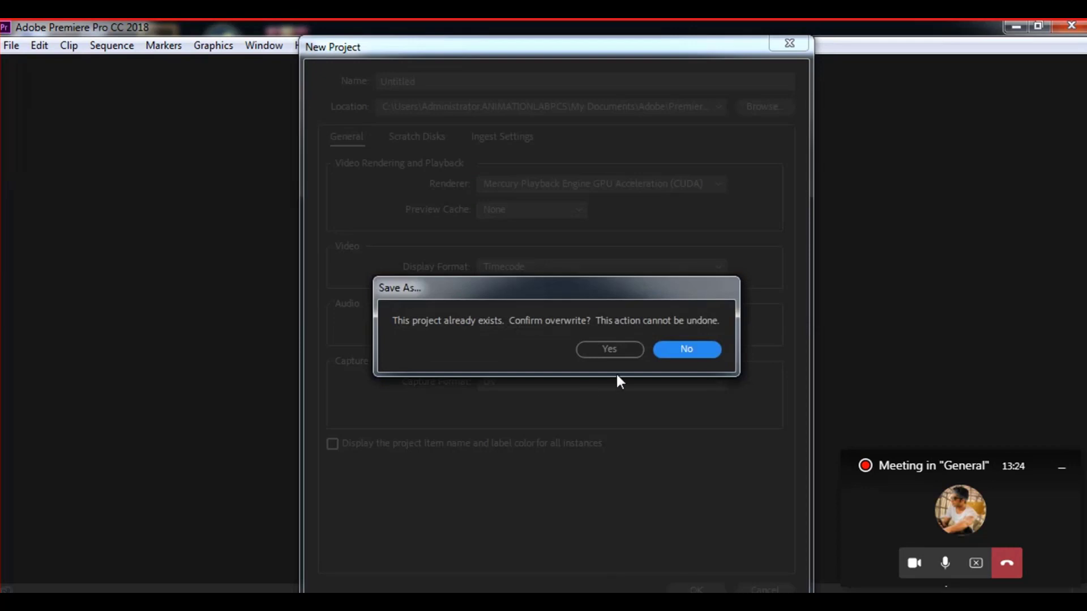
# Confirm overwriting the existing Untitled project with the new one
pyautogui.click(608, 348)
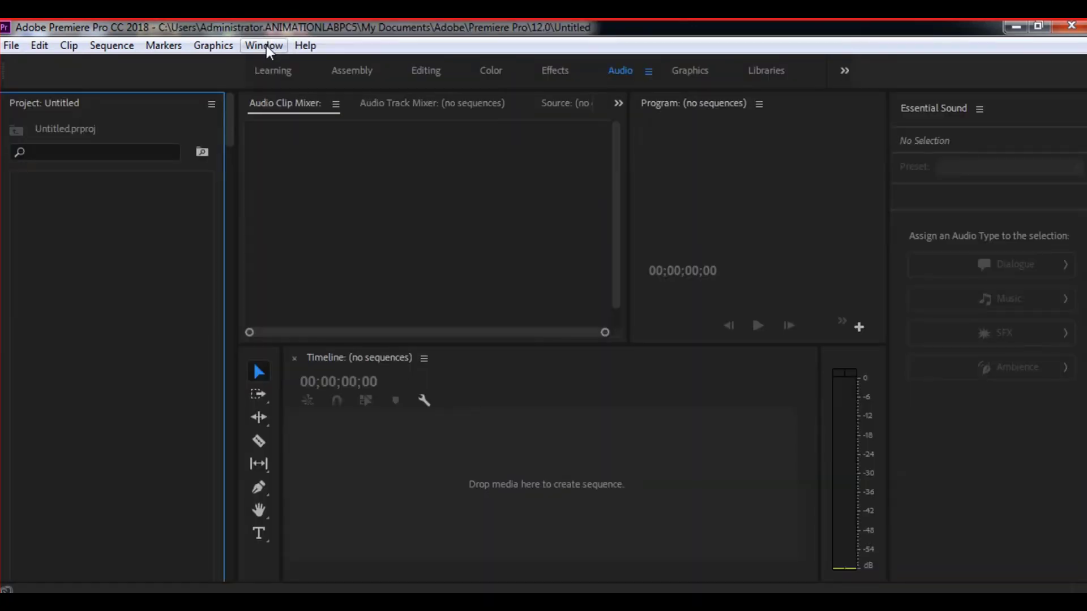
pyautogui.click(266, 45)
pyautogui.moveTo(346, 56)
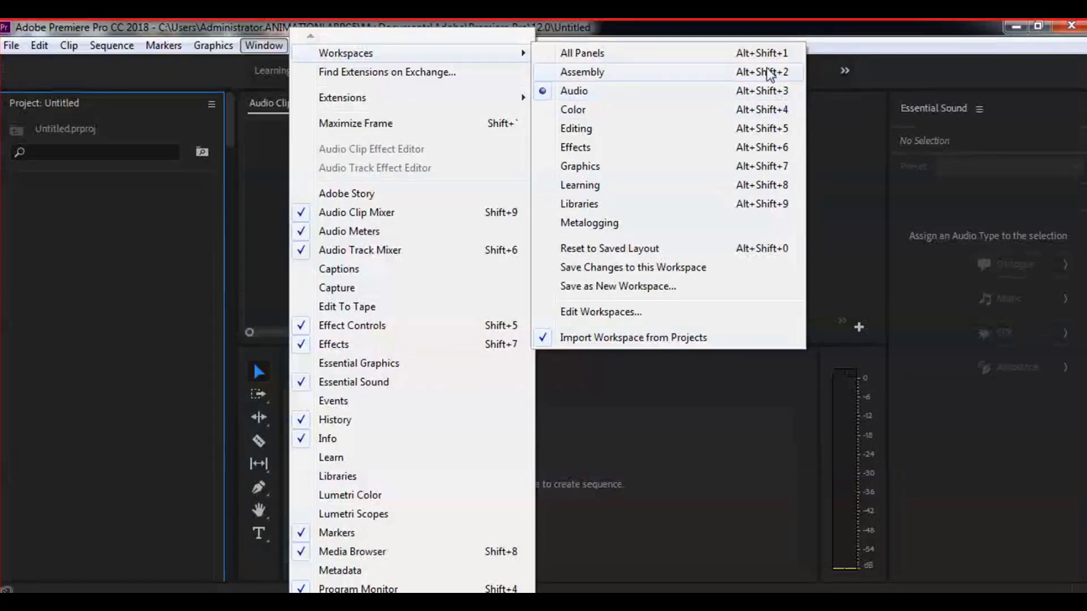
pyautogui.click(837, 33)
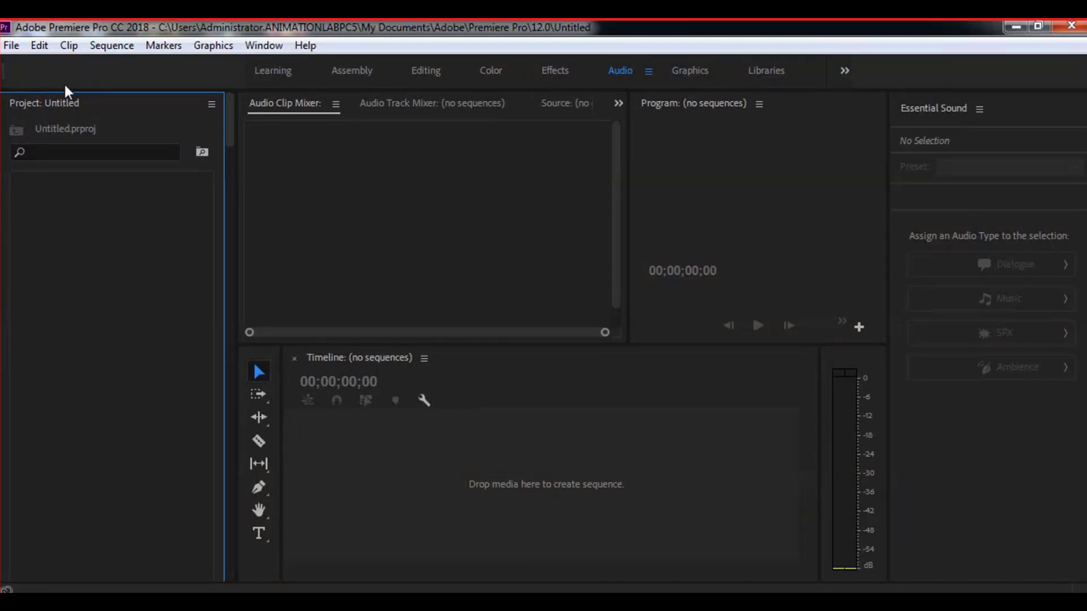
pyautogui.click(112, 46)
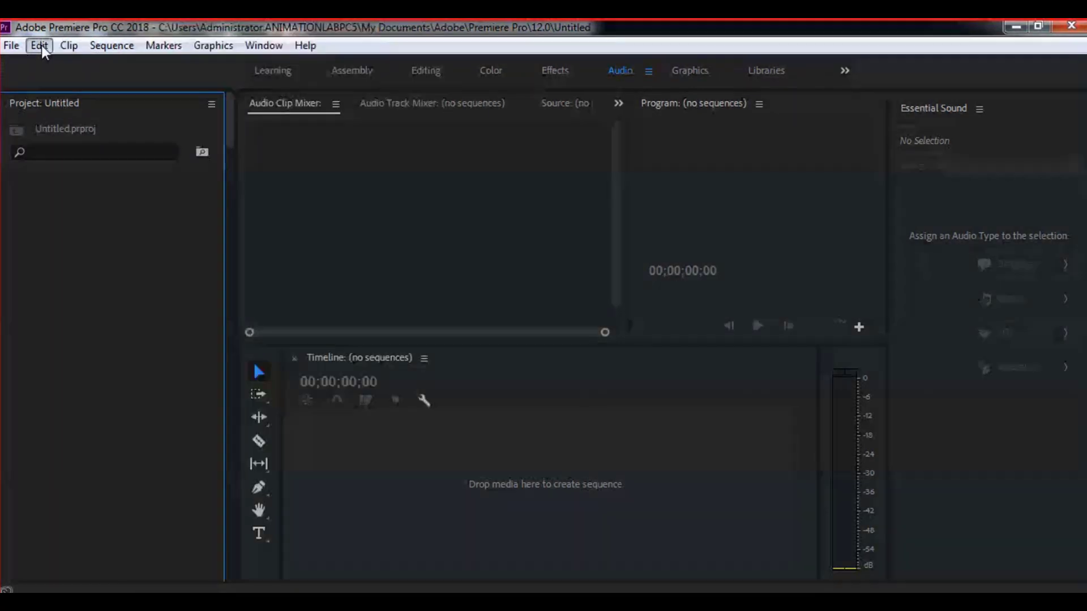
# Create a new sequence using the HDV 1080p30 preset, keeping the default name Sequence 01
pyautogui.click(12, 45)
pyautogui.moveTo(34, 49)
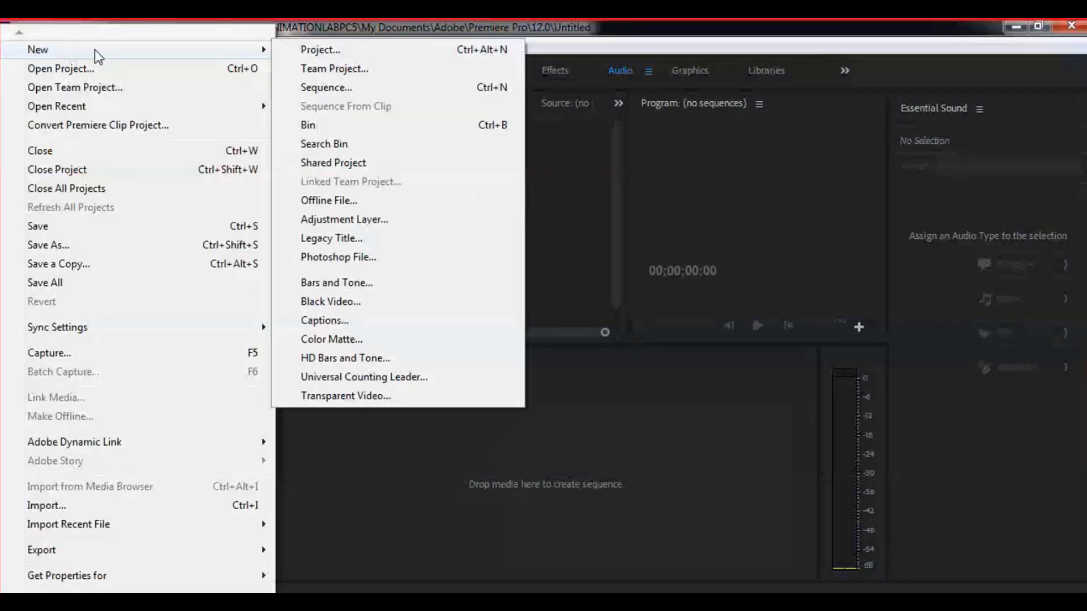
pyautogui.click(331, 88)
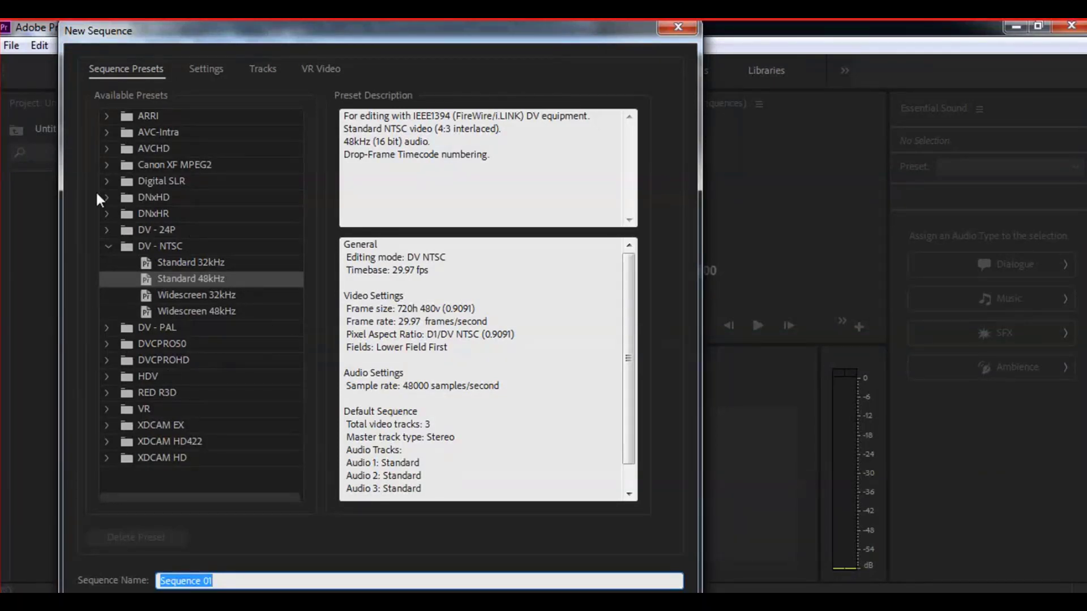
pyautogui.click(111, 377)
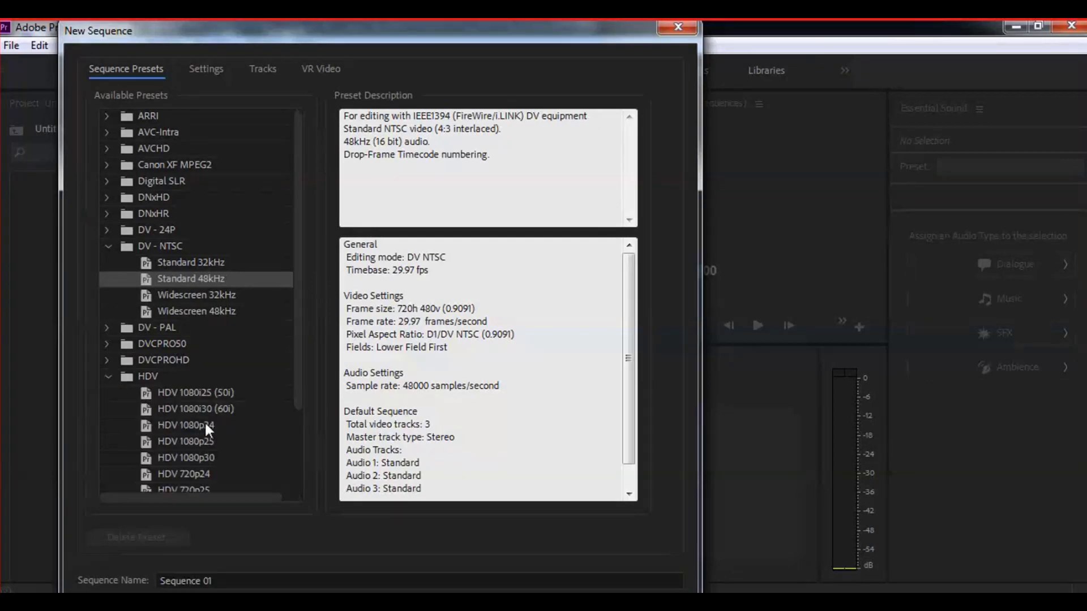
pyautogui.scroll(-1, 275, 423)
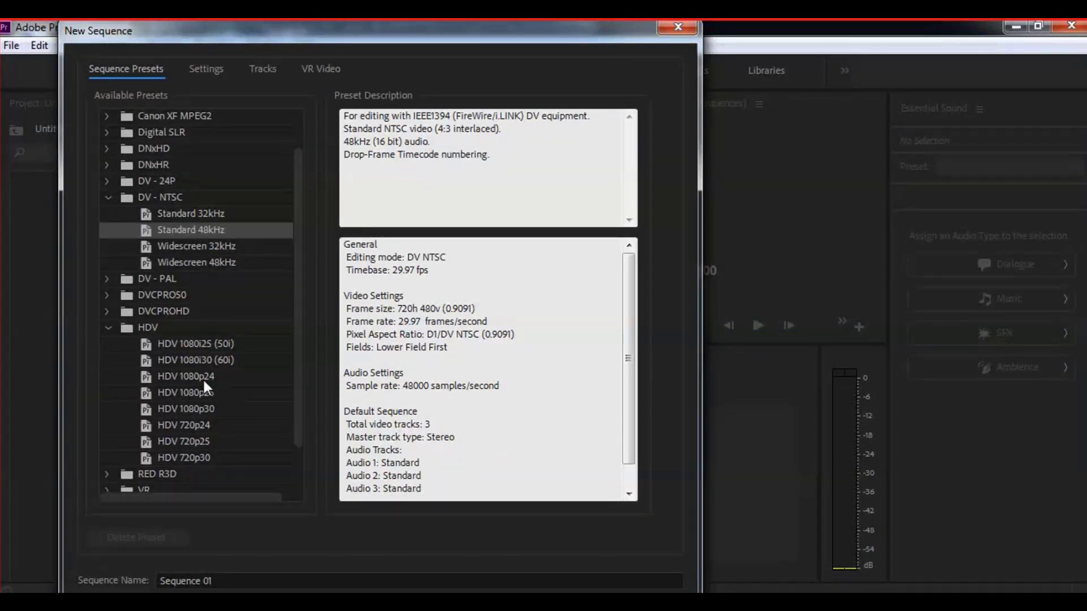
pyautogui.click(200, 415)
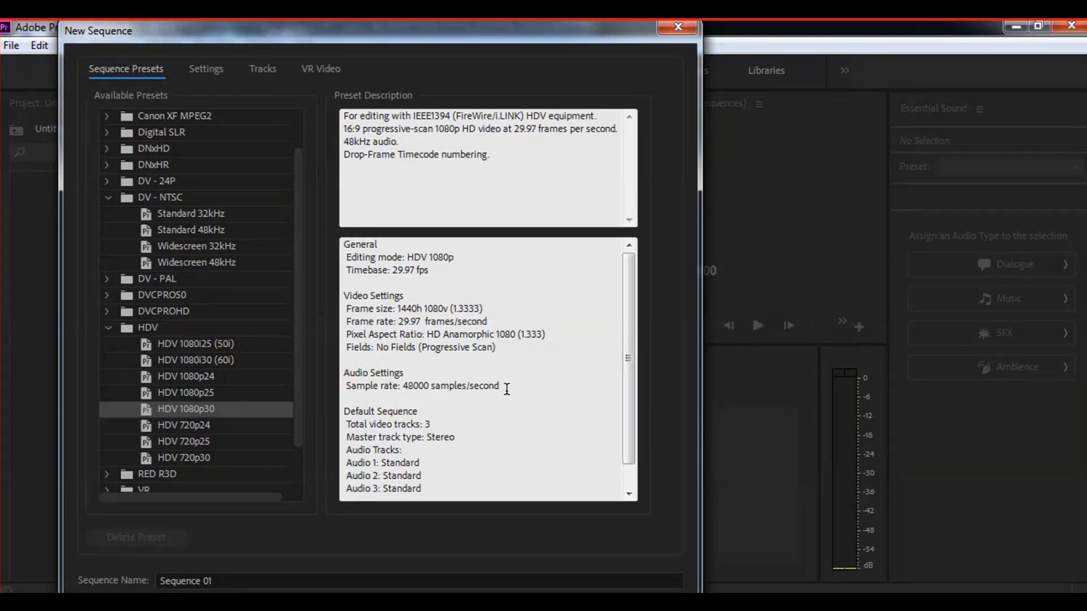
pyautogui.moveTo(502, 386); pyautogui.dragTo(346, 388)
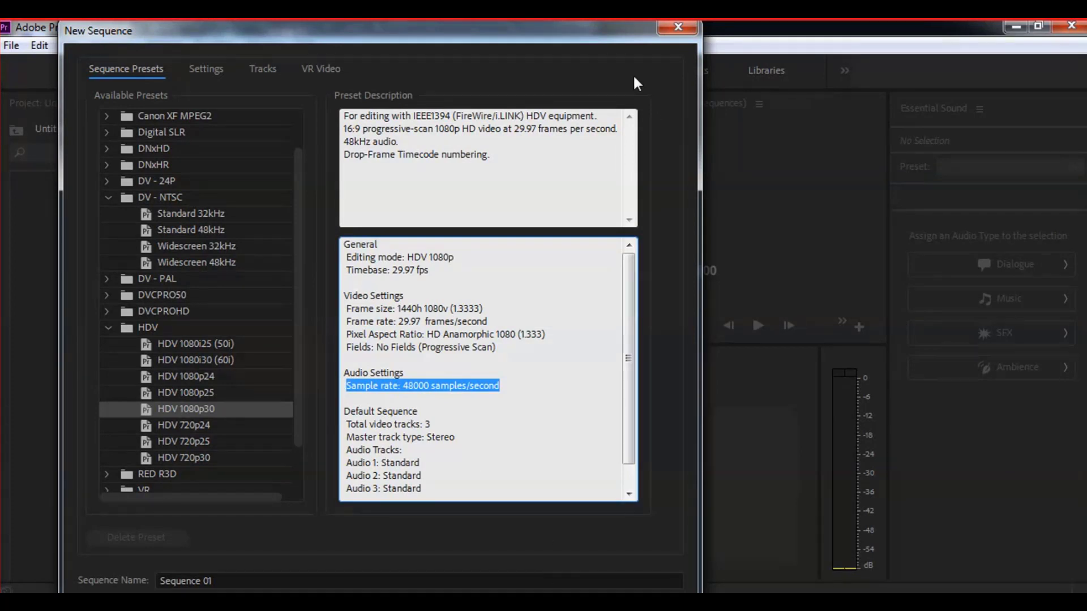
pyautogui.press('Return')
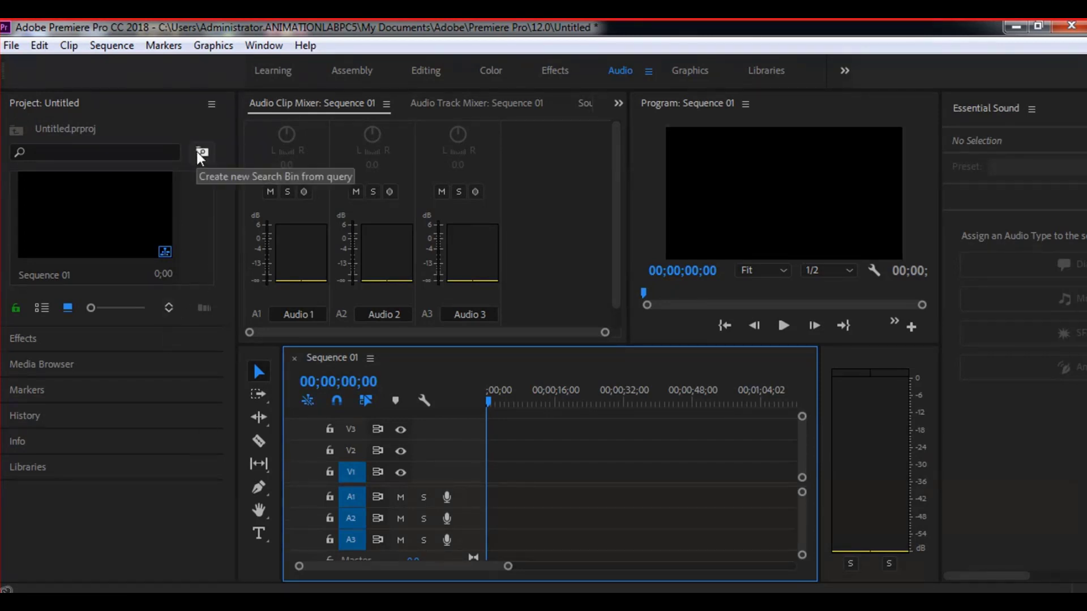
# Show the project items as a list and import Sleep Away from the Sample Music folder
pyautogui.click(42, 308)
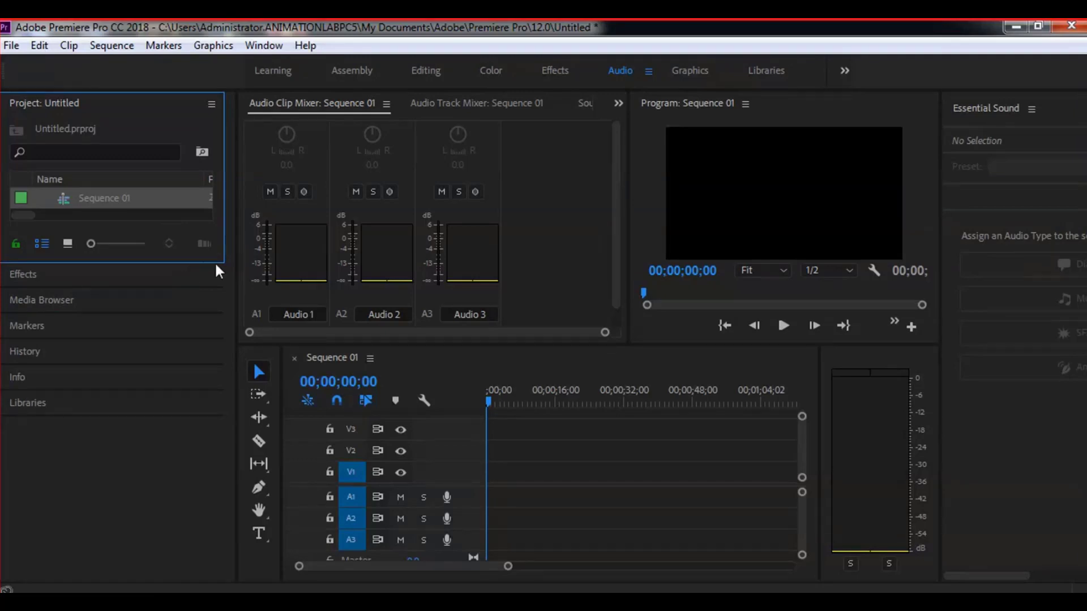
pyautogui.click(141, 213)
pyautogui.click(137, 213)
pyautogui.rightClick(155, 202)
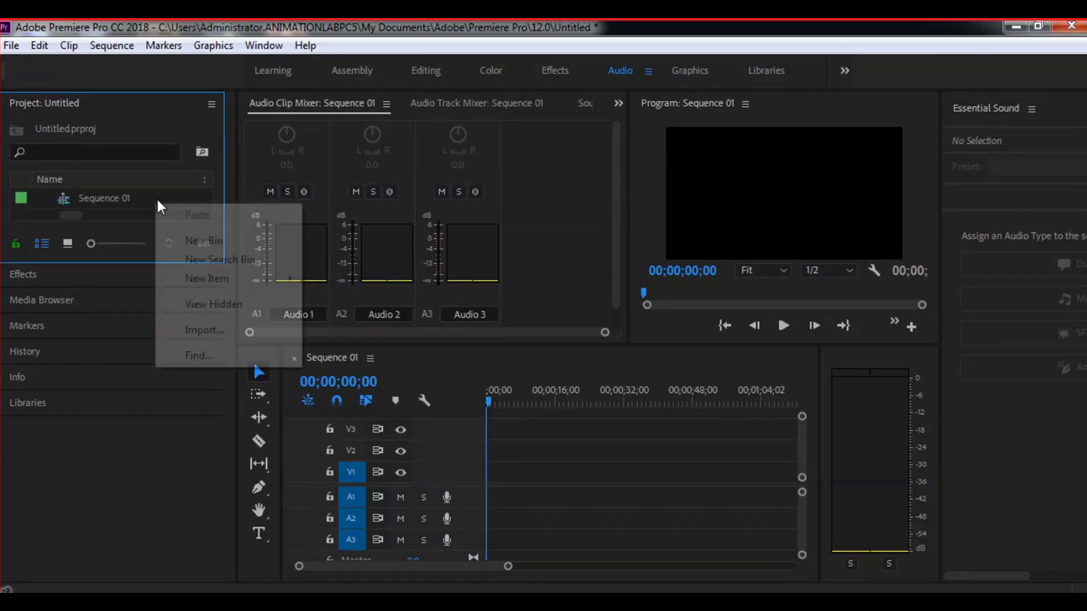
pyautogui.click(224, 330)
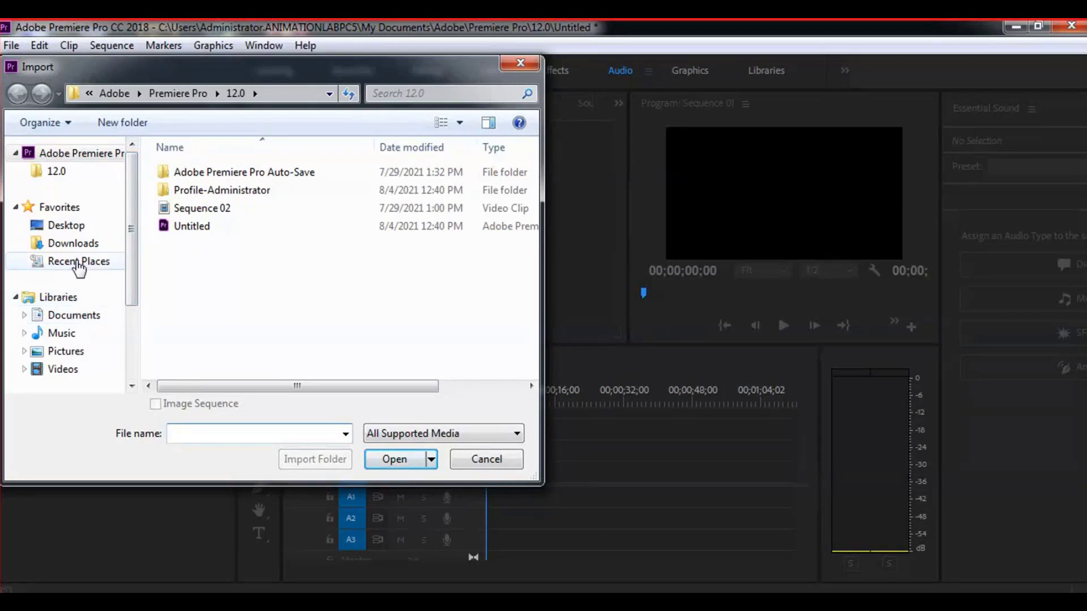
pyautogui.click(70, 338)
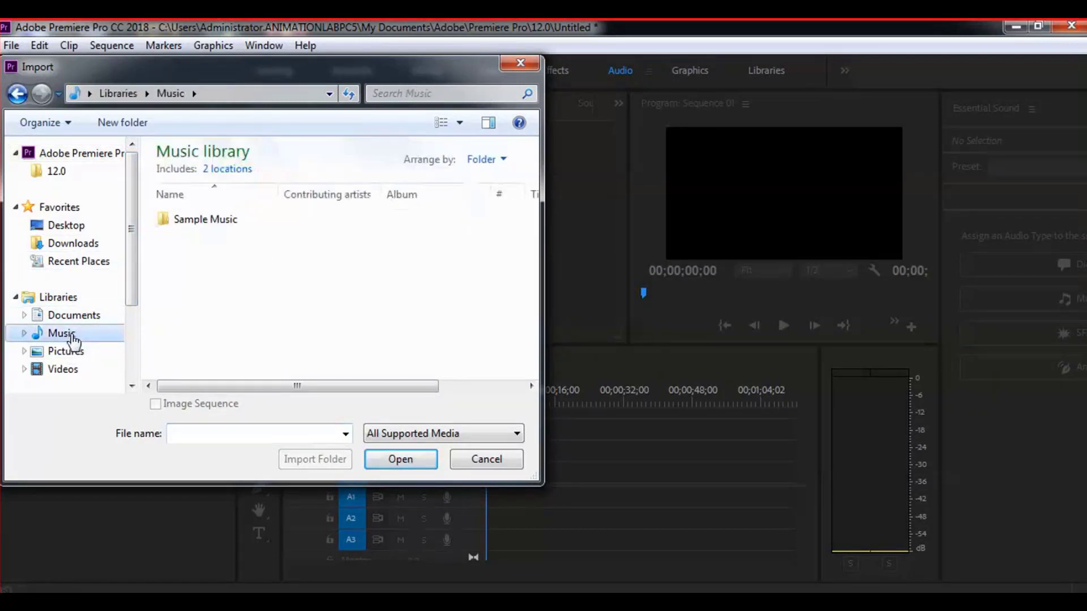
pyautogui.doubleClick(211, 220)
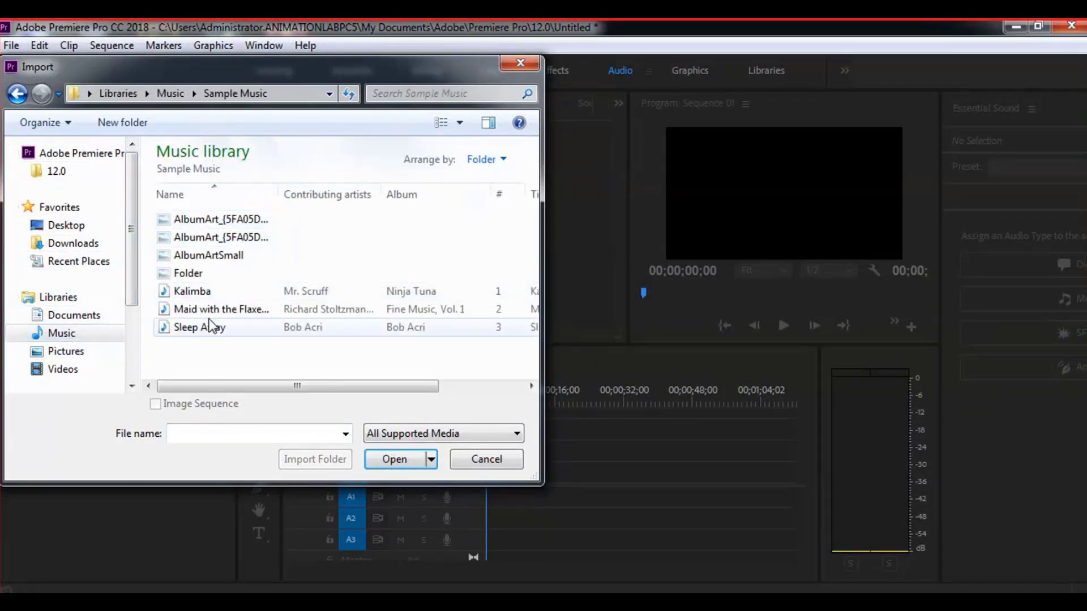
pyautogui.click(224, 312)
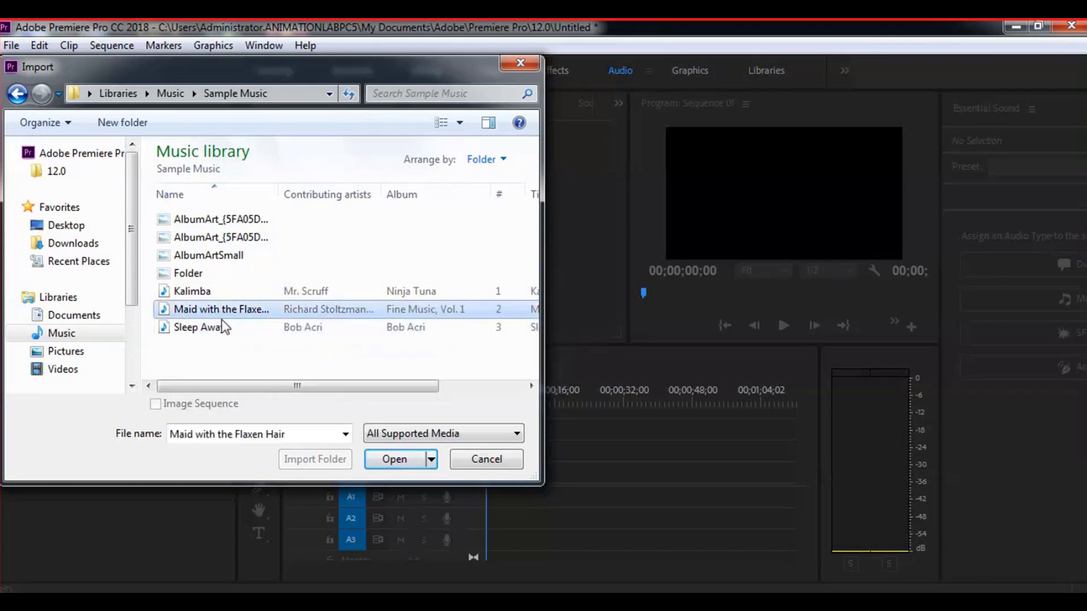
pyautogui.click(204, 329)
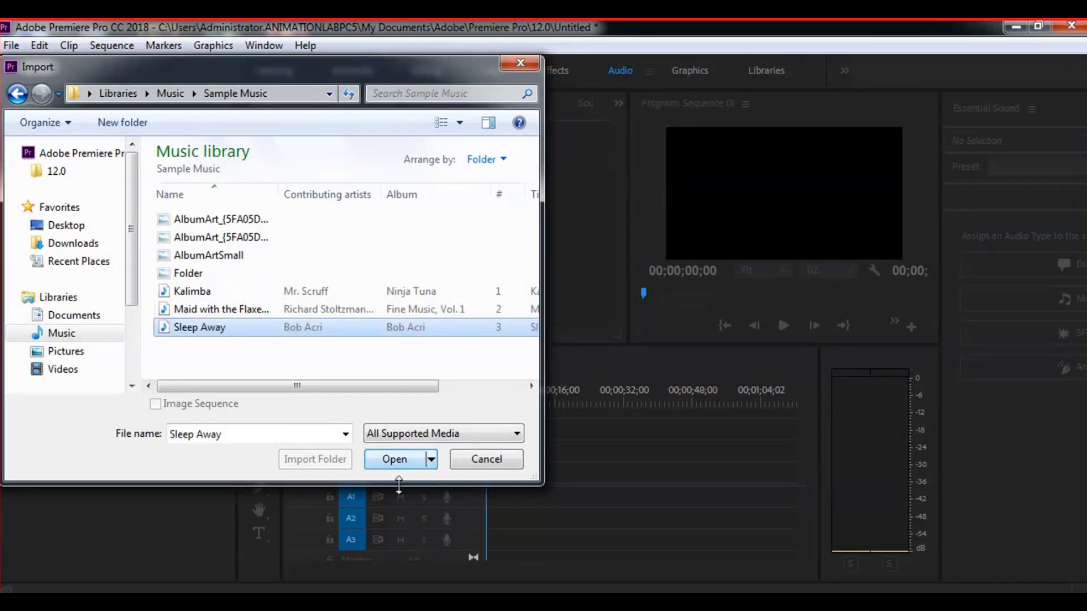
pyautogui.click(396, 460)
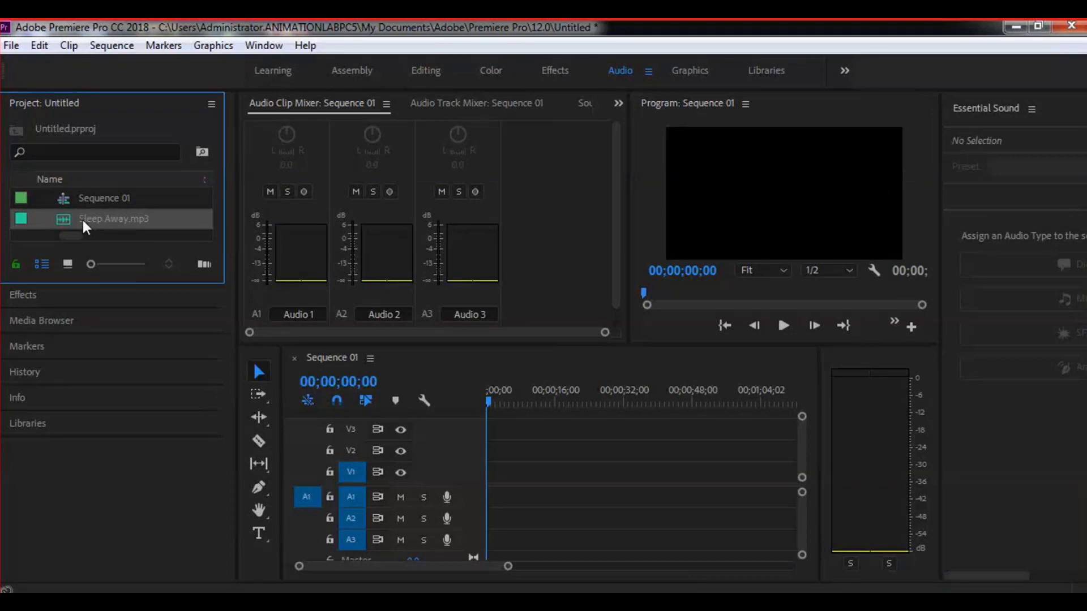
# Place Sleep Away.mp3 at the start of audio track A1 and play part of it back
pyautogui.moveTo(63, 215); pyautogui.dragTo(481, 496)
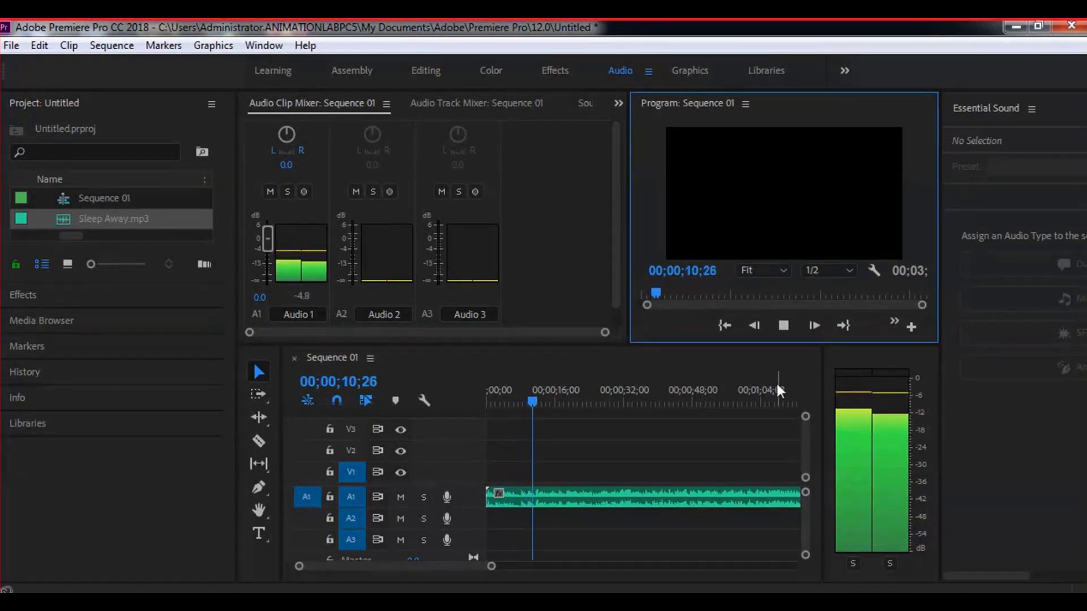
pyautogui.click(784, 325)
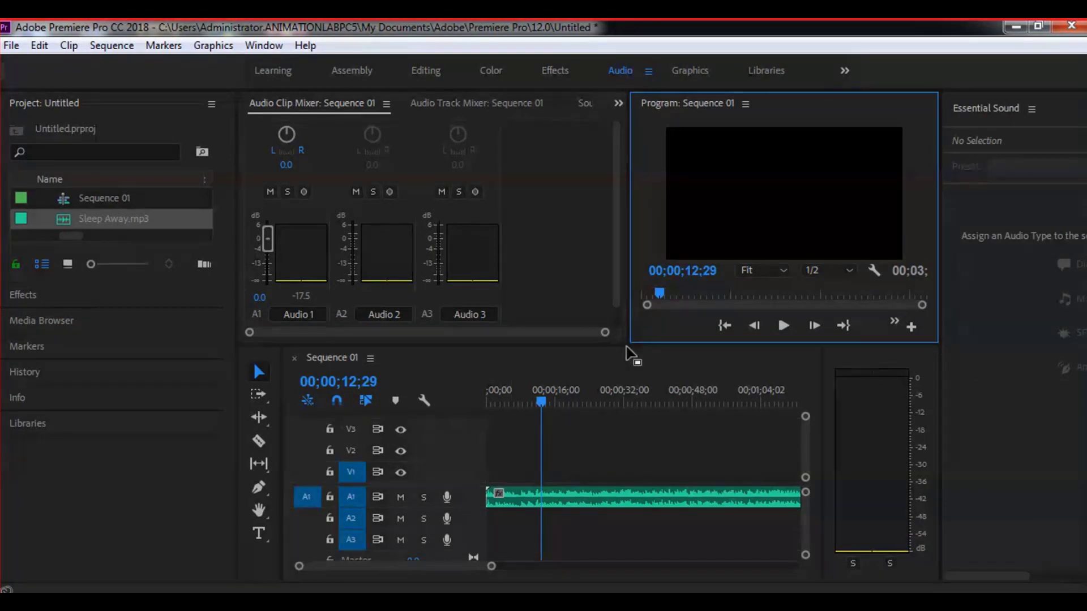
# Make the timeline area slightly taller and move the playhead back to 00;00;02;00
pyautogui.moveTo(623, 342); pyautogui.dragTo(623, 329)
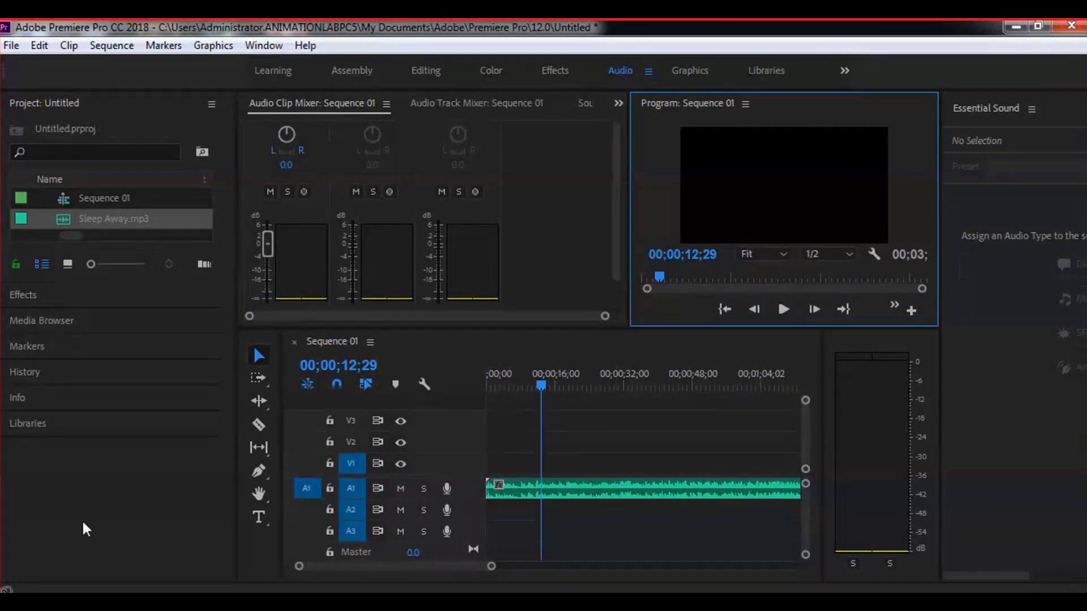
pyautogui.moveTo(541, 387); pyautogui.dragTo(495, 388)
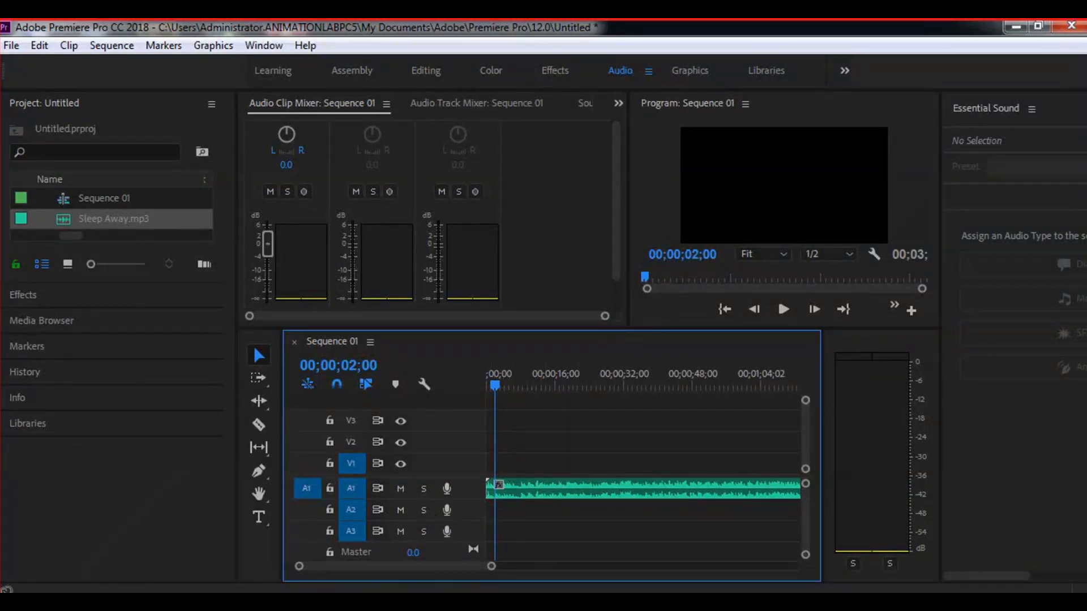
# Import Kalimba from the Sample Music folder into the project
pyautogui.click(136, 239)
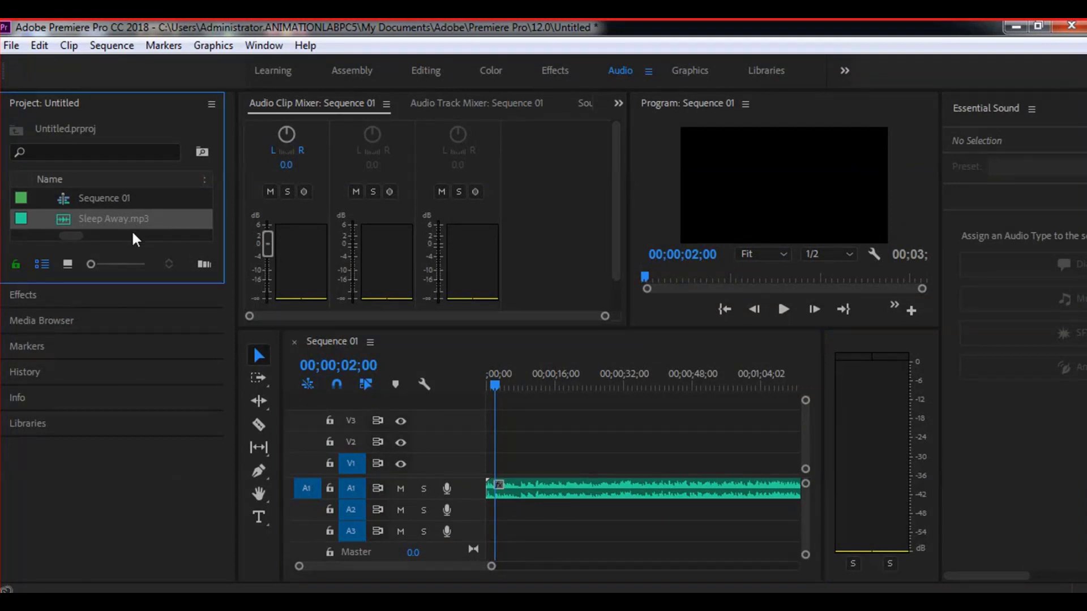
pyautogui.rightClick(162, 210)
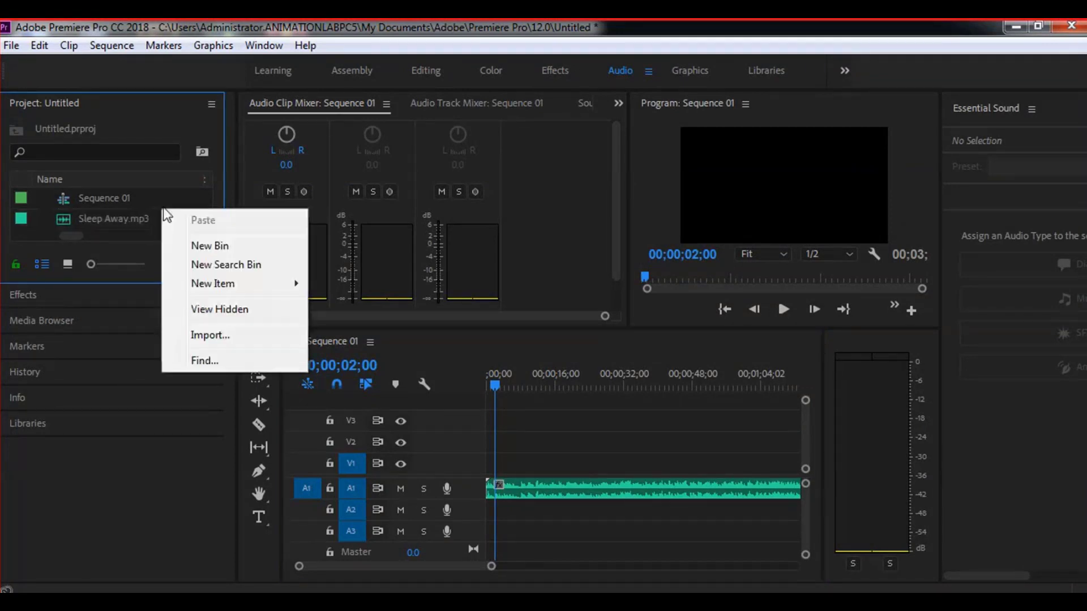
pyautogui.click(218, 336)
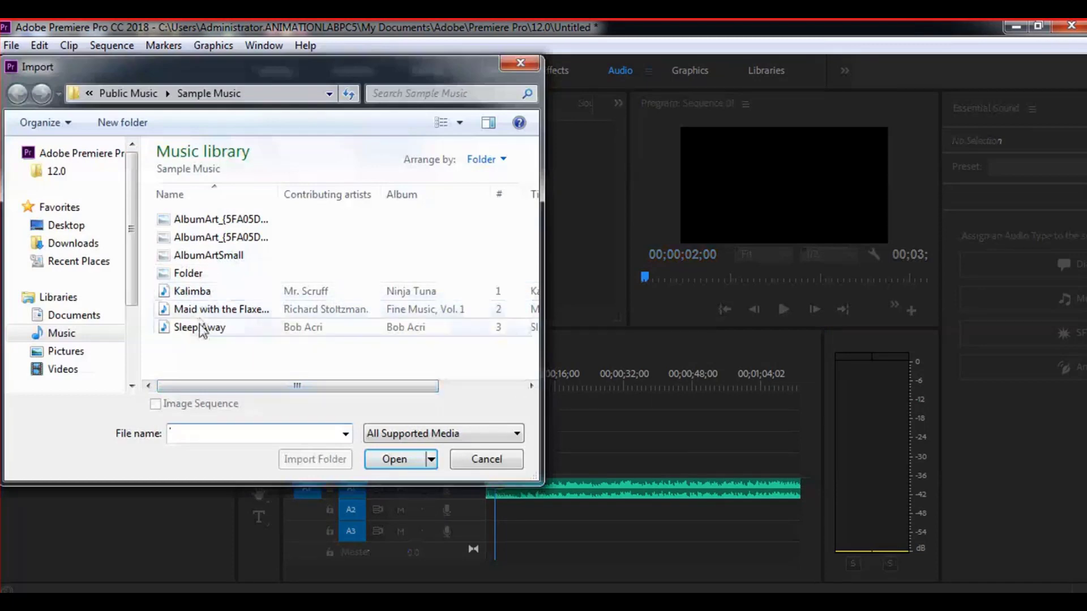
pyautogui.click(198, 296)
pyautogui.click(394, 462)
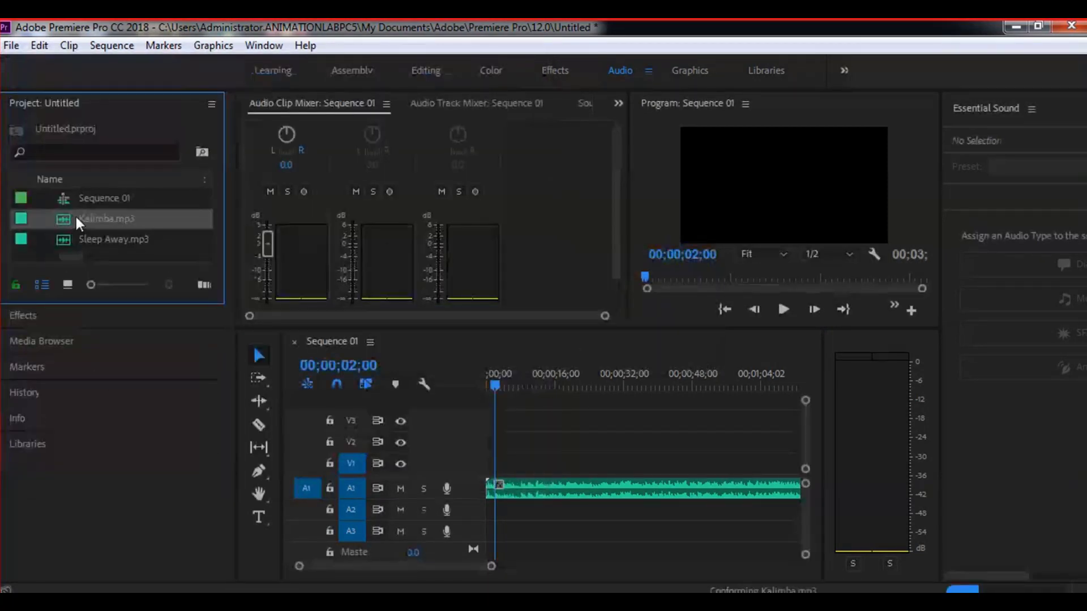
# Place Kalimba.mp3 at the start of audio track A2 and briefly play both tracks together
pyautogui.moveTo(77, 218)
pyautogui.mouseDown()
pyautogui.moveTo(317, 408)
pyautogui.moveTo(512, 513)
pyautogui.moveTo(479, 522)
pyautogui.mouseUp()
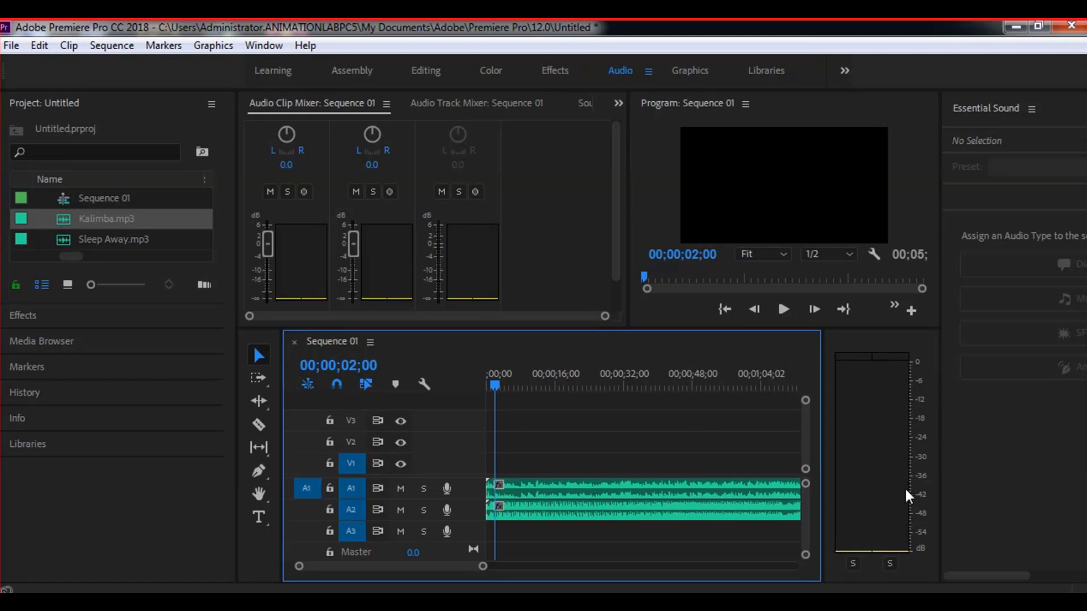
pyautogui.click(783, 310)
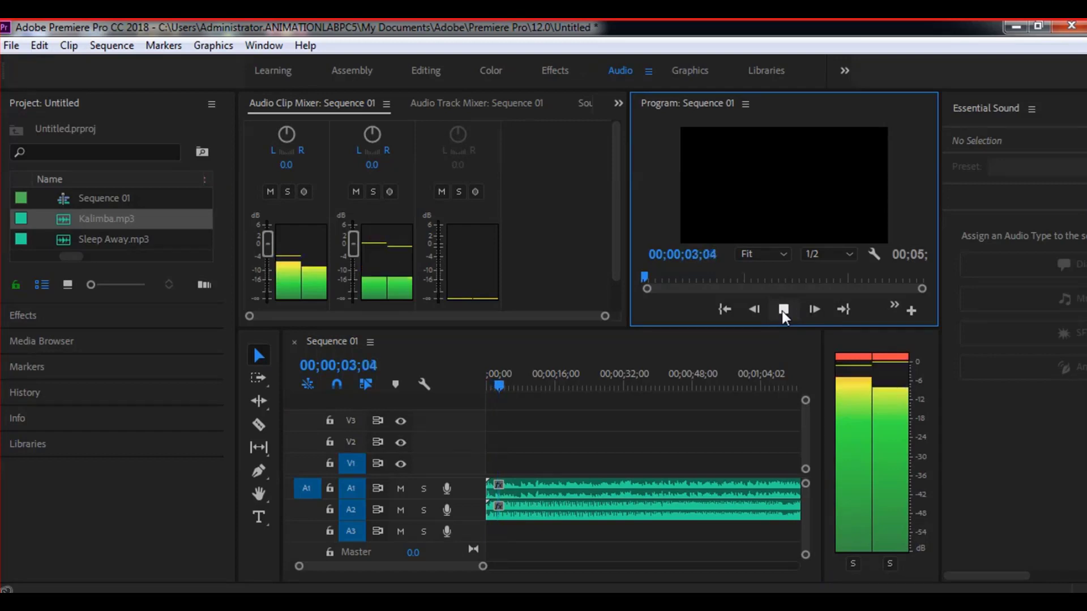
pyautogui.click(784, 311)
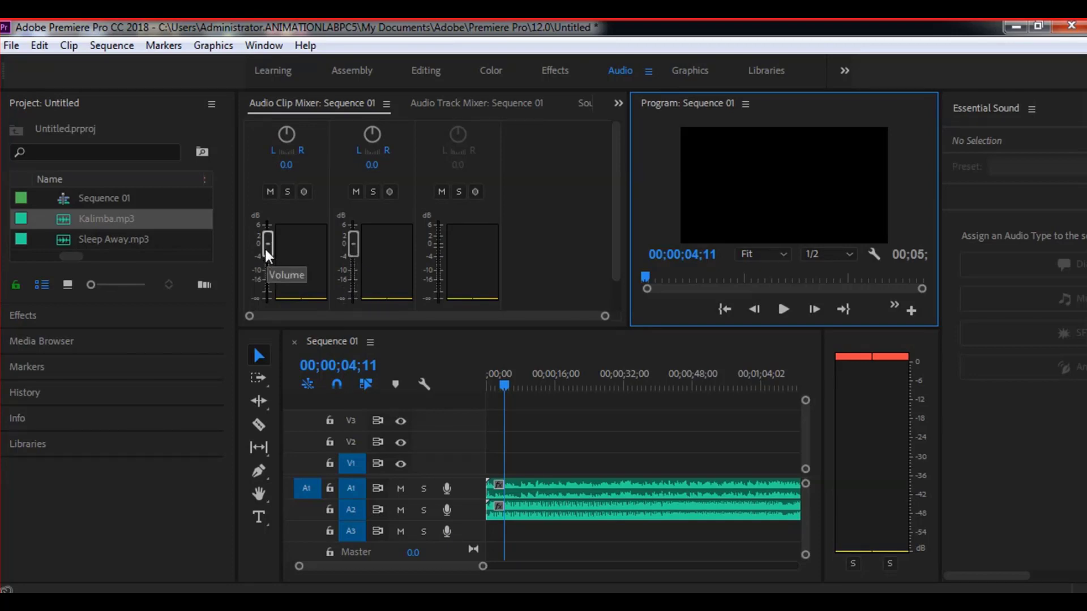
# Lower the Audio 2 clip volume to about -18.1 dB and make the Audio Clip Mixer taller
pyautogui.moveTo(353, 249); pyautogui.dragTo(355, 289)
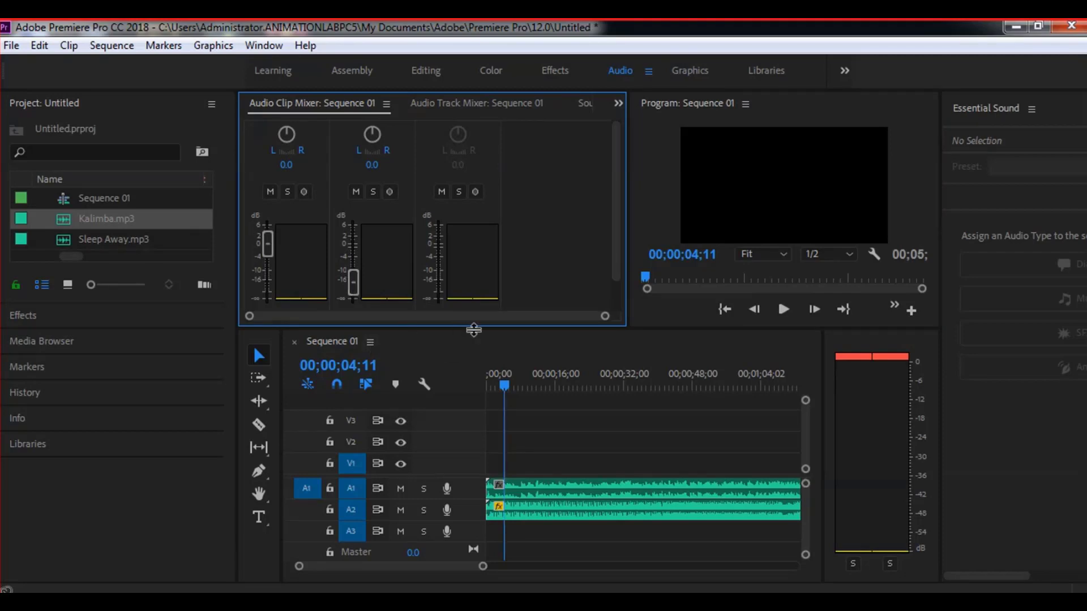
pyautogui.moveTo(474, 330); pyautogui.dragTo(319, 419)
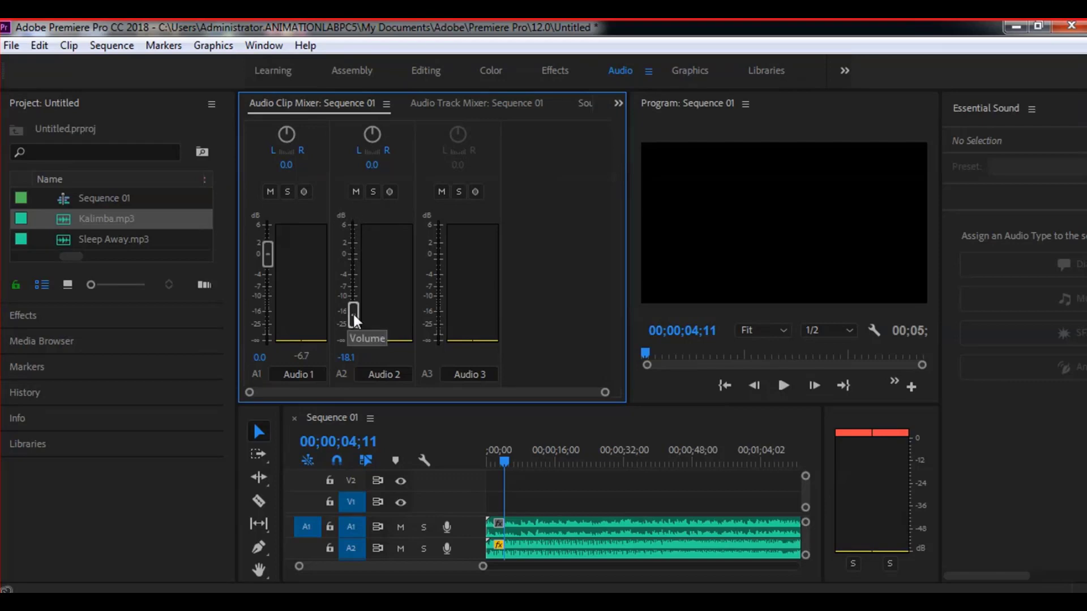
# Raise the Audio 2 clip volume to about -0.2 dB and play the sequence to hear the mix
pyautogui.moveTo(354, 315); pyautogui.dragTo(366, 253)
pyautogui.click(783, 385)
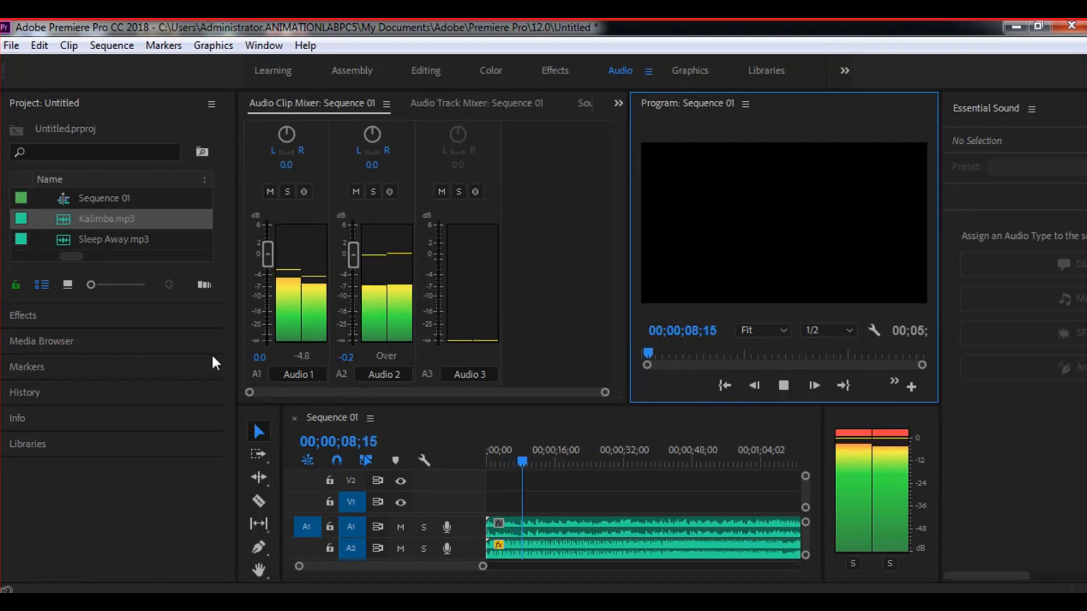
pyautogui.click(784, 385)
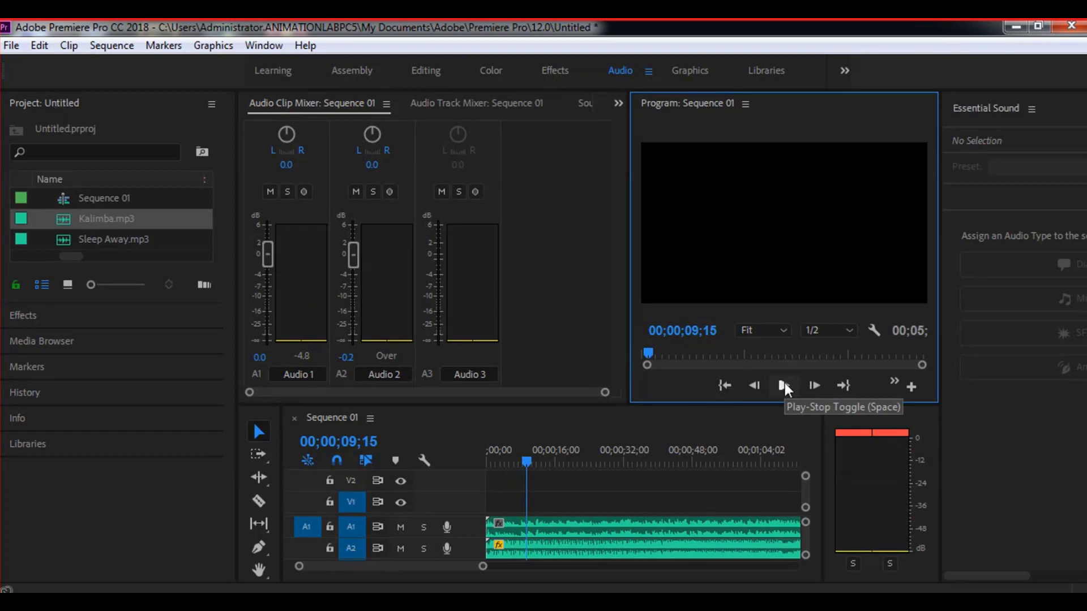
pyautogui.click(782, 386)
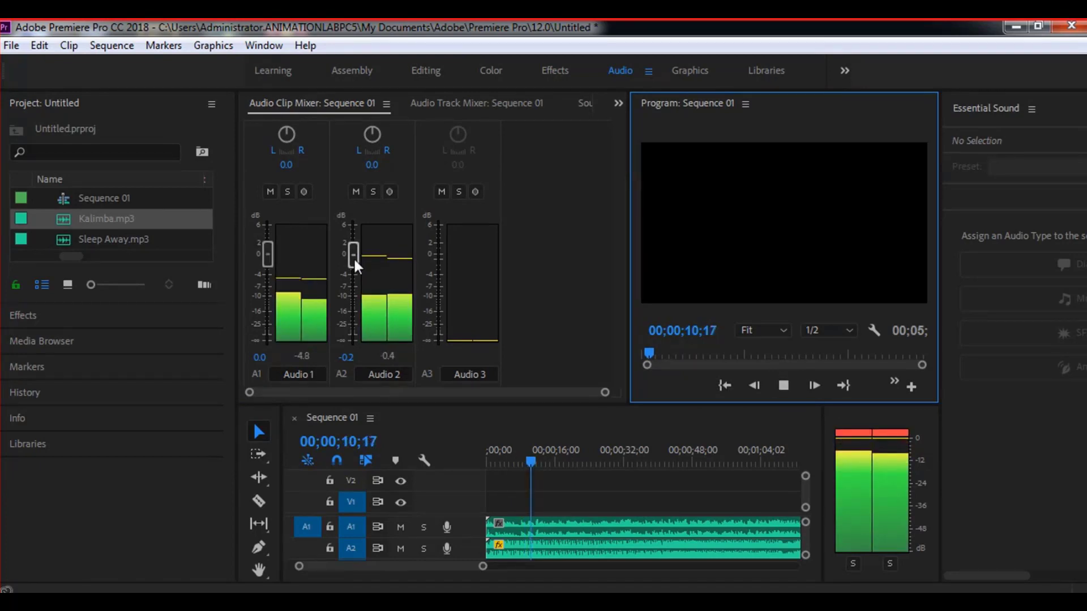
# Lower the Audio 2 clip volume to about -34.2 dB during playback and stop the sequence
pyautogui.moveTo(353, 257); pyautogui.dragTo(355, 333)
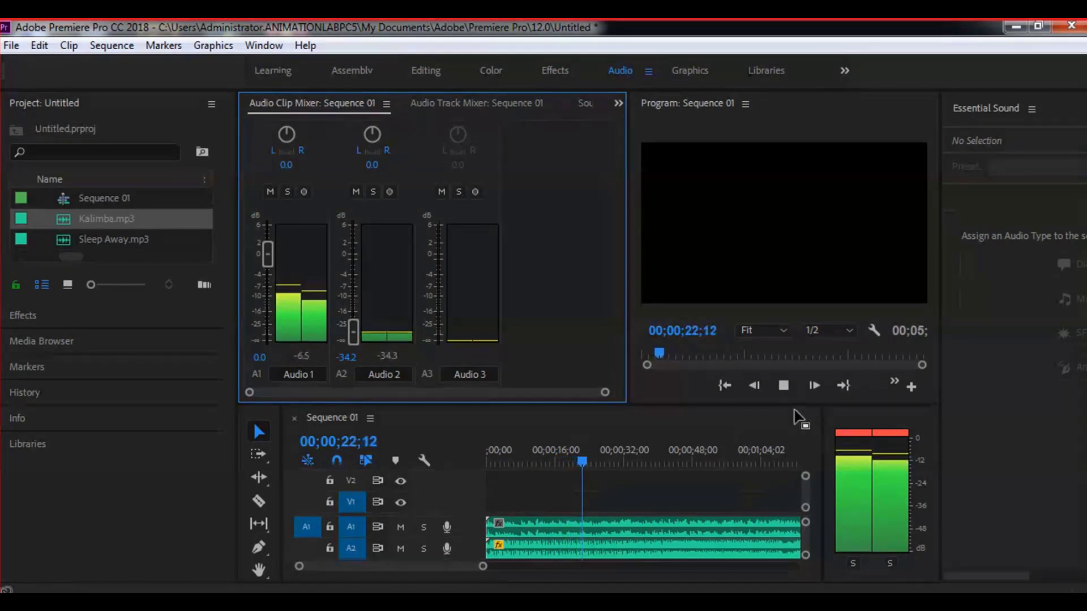
pyautogui.click(785, 385)
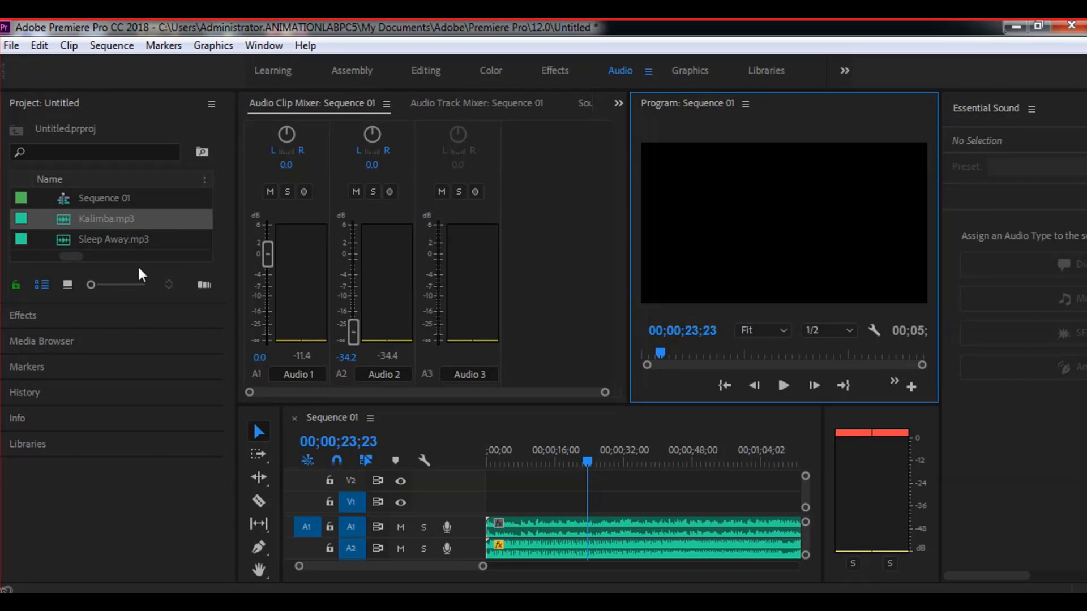
# Import Maid with the Flaxen Hair from the Sample Music folder into the project
pyautogui.rightClick(169, 227)
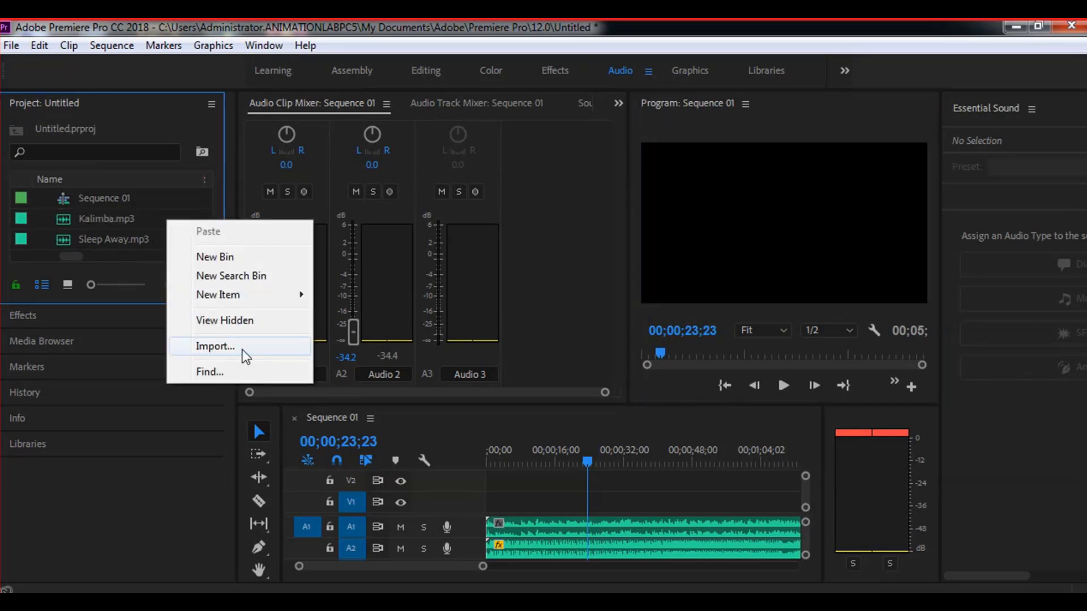
pyautogui.click(213, 347)
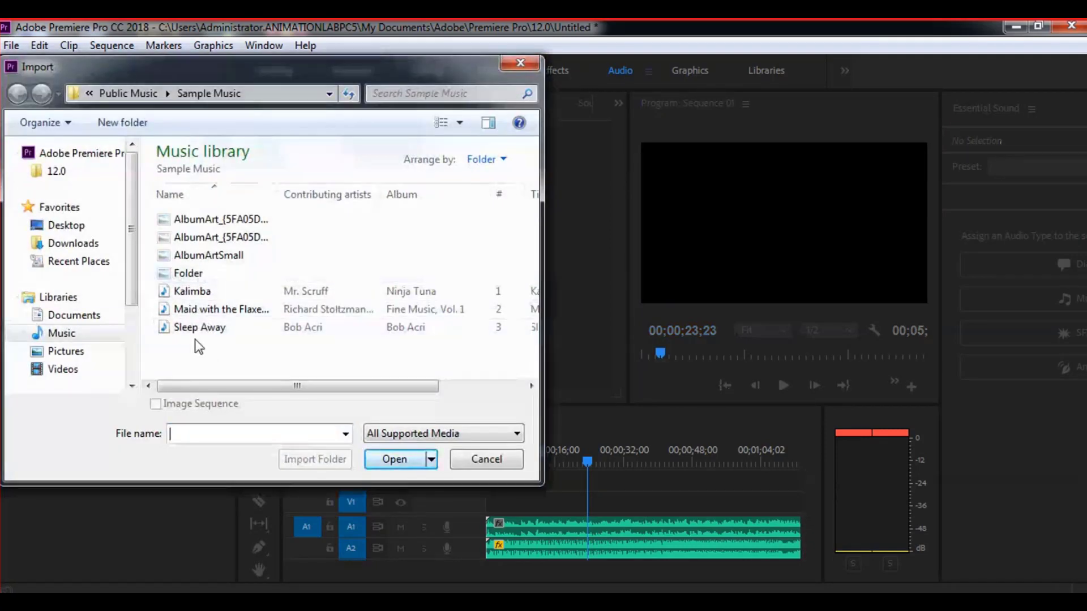
pyautogui.moveTo(317, 65); pyautogui.dragTo(743, 82)
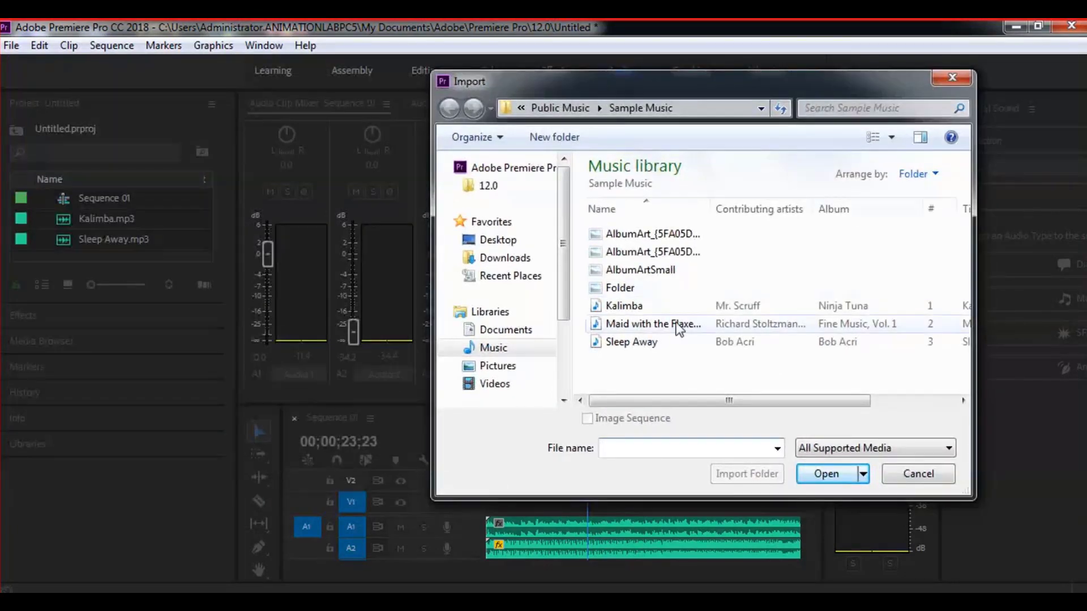
pyautogui.click(652, 343)
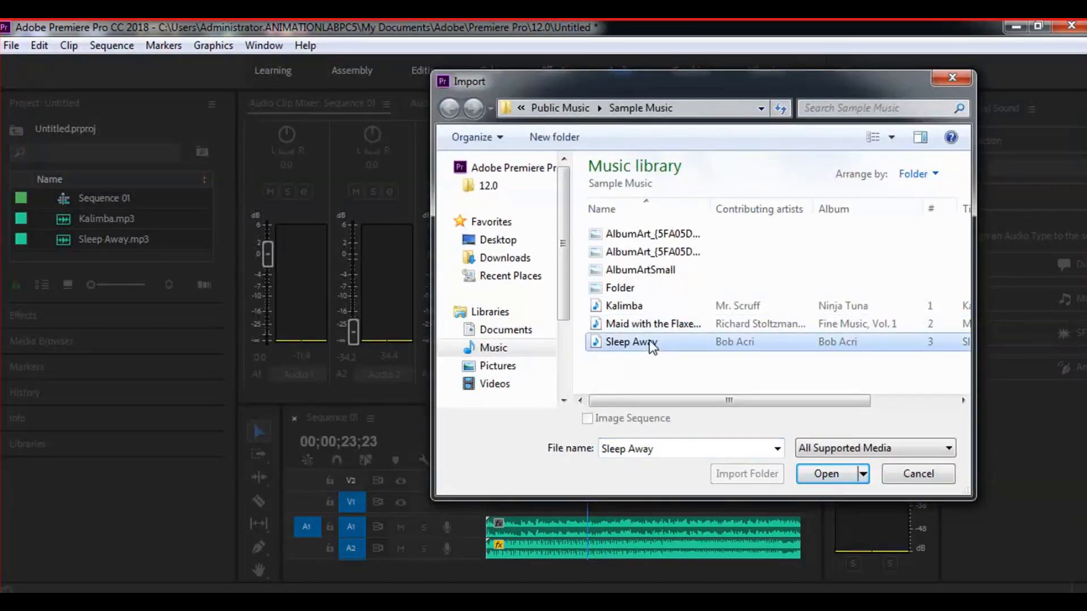
pyautogui.click(655, 324)
pyautogui.click(826, 474)
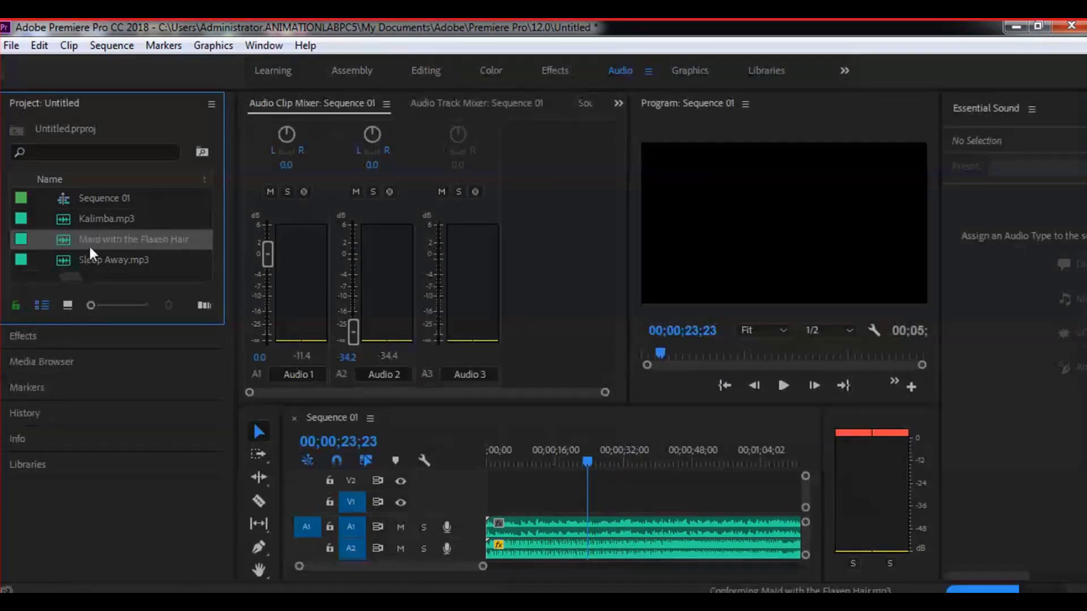
# Make the timeline taller and place Maid with the Flaxen Hair at the start of audio track A3
pyautogui.moveTo(515, 403); pyautogui.dragTo(517, 359)
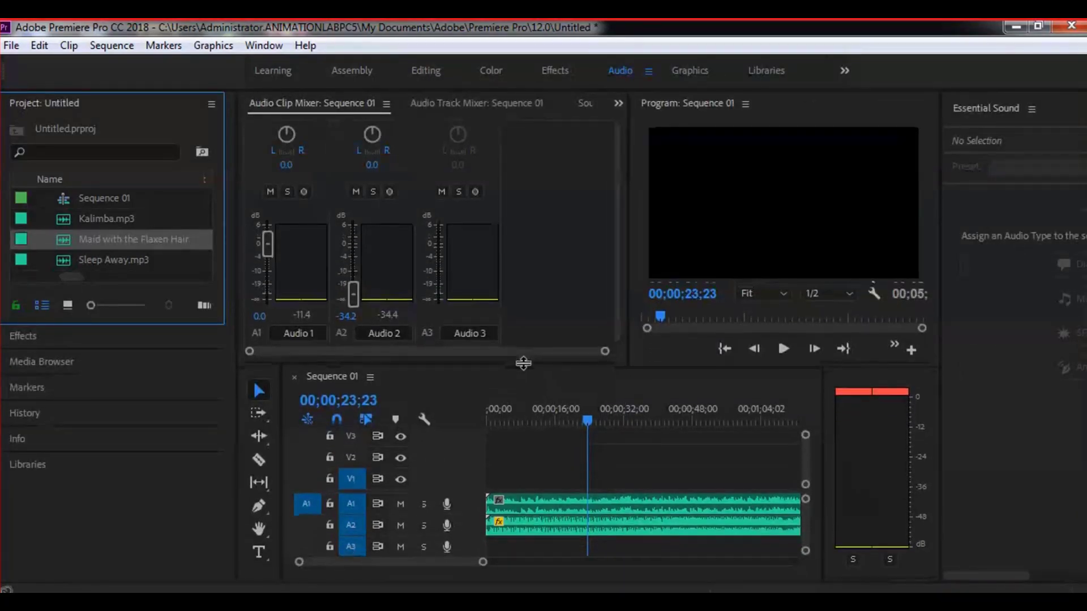
pyautogui.moveTo(81, 246); pyautogui.dragTo(483, 553)
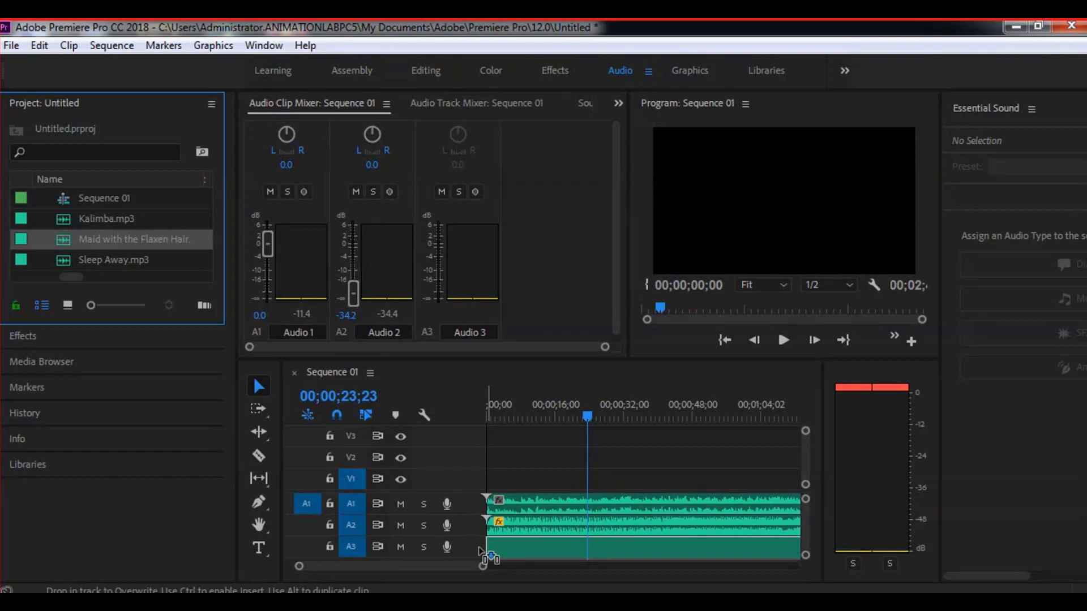
pyautogui.moveTo(480, 552); pyautogui.dragTo(481, 550)
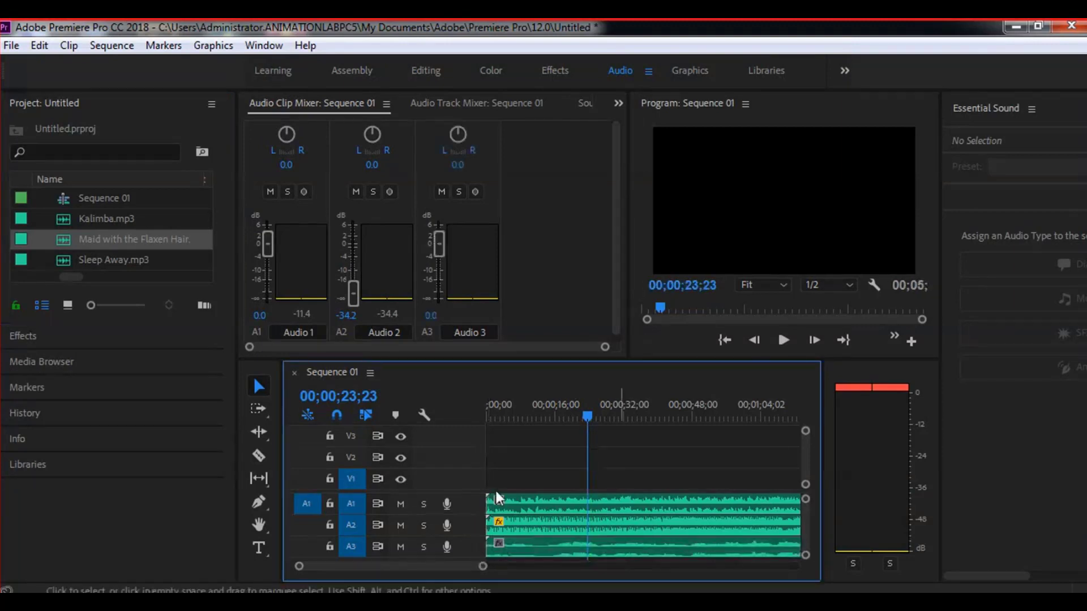
# Play the three-track mix from about 00;00;16;18 and stop it after a few seconds
pyautogui.moveTo(589, 416); pyautogui.dragTo(558, 419)
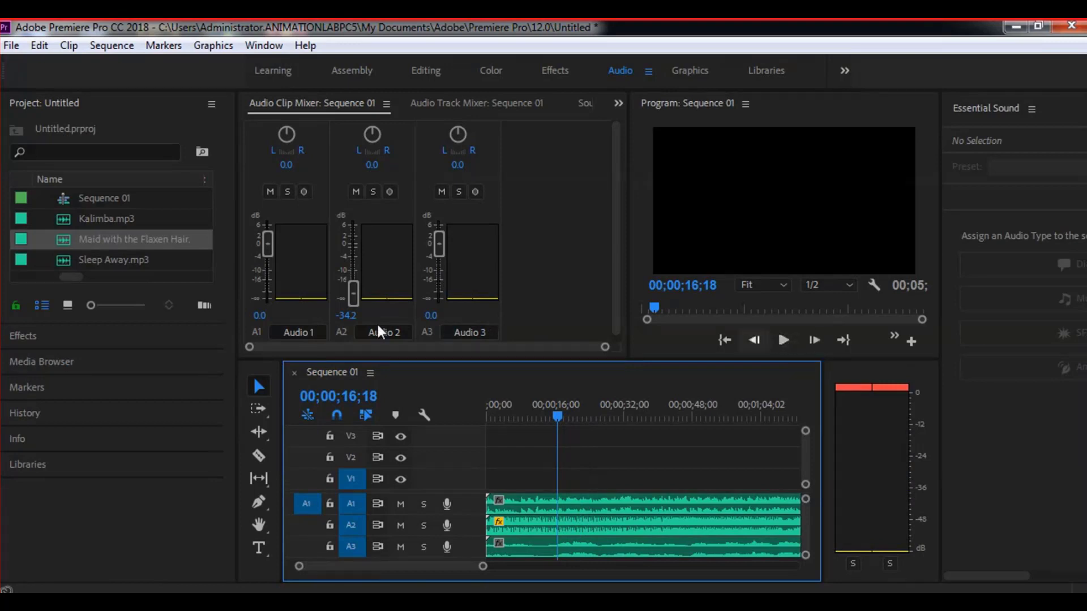
pyautogui.click(785, 340)
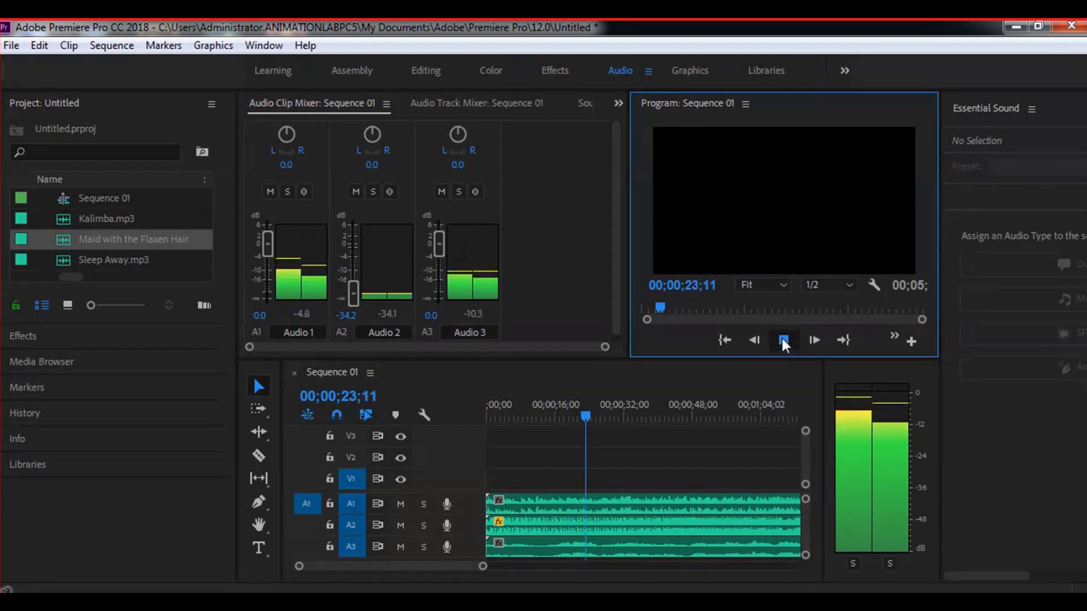
pyautogui.click(783, 340)
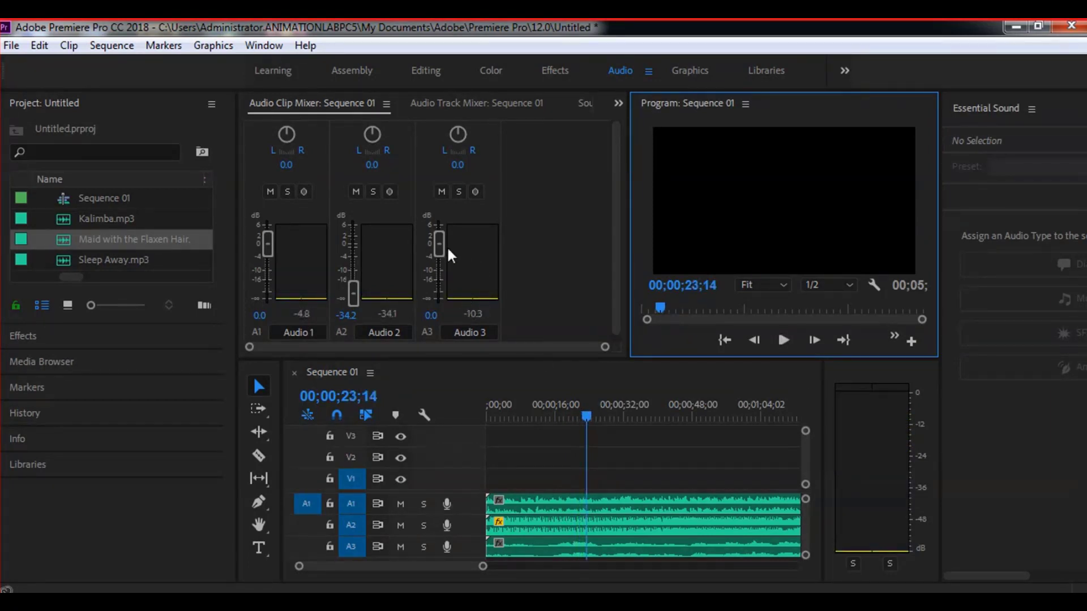
# Set the Audio 2 clip volume to about -23.7 dB and, during playback, lower Audio 3 to about -27.6 dB
pyautogui.click(353, 292)
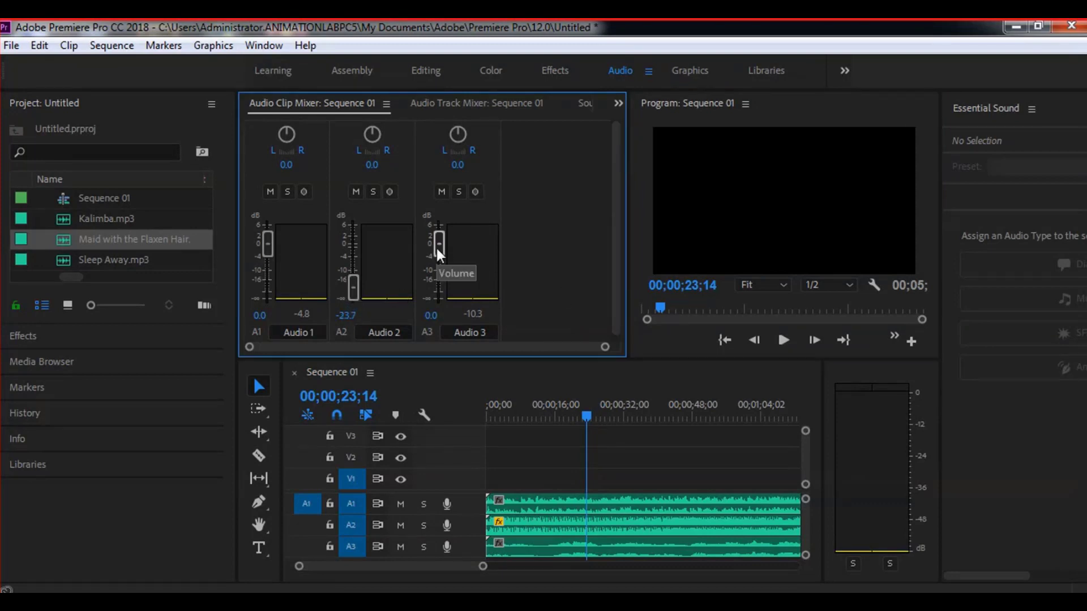
pyautogui.click(784, 340)
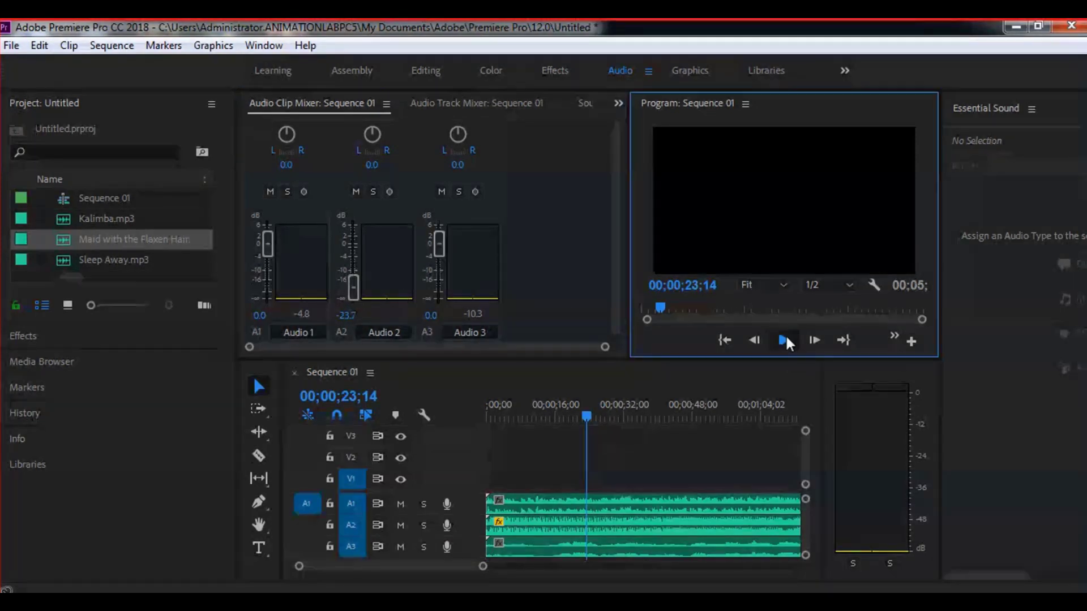
pyautogui.moveTo(439, 250); pyautogui.dragTo(437, 291)
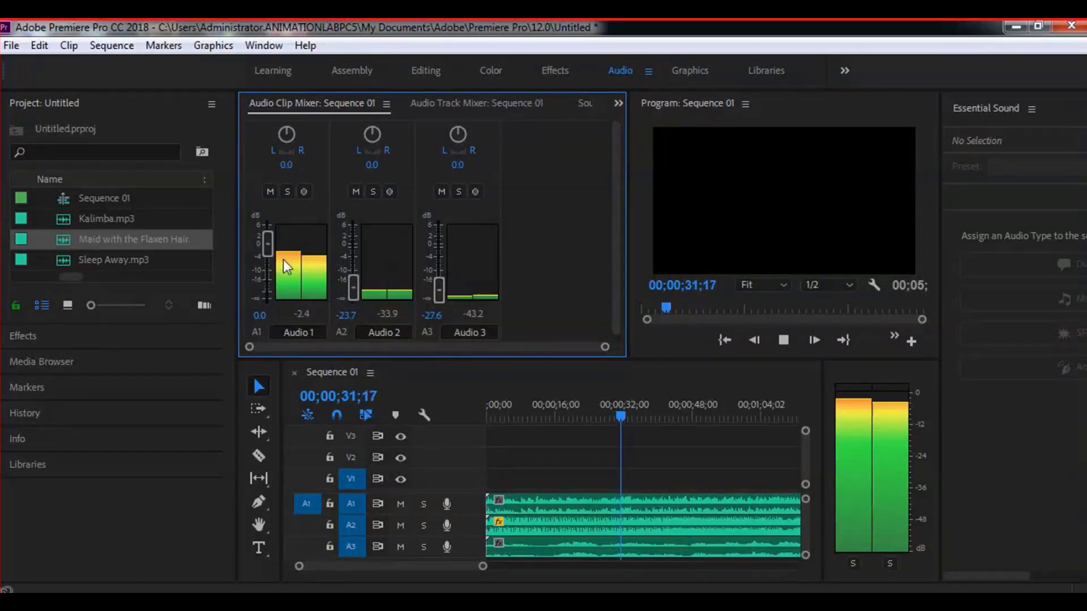
# Raise the Audio 1 clip volume to about 2.1 dB and play the sequence to hear the balance
pyautogui.moveTo(269, 252); pyautogui.dragTo(268, 237)
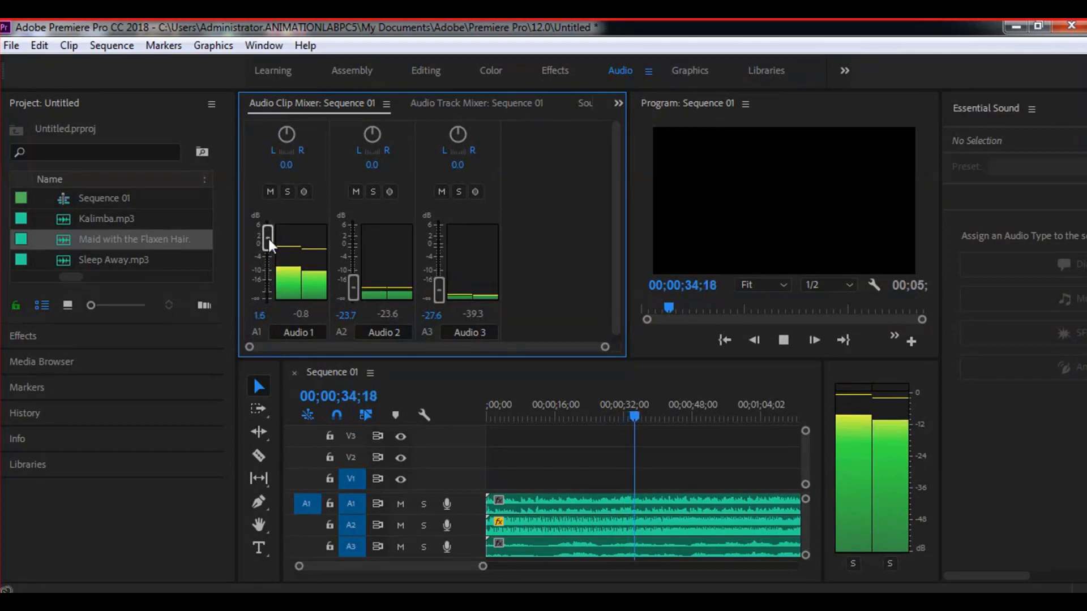
pyautogui.click(784, 340)
pyautogui.moveTo(266, 239); pyautogui.dragTo(268, 237)
pyautogui.click(784, 341)
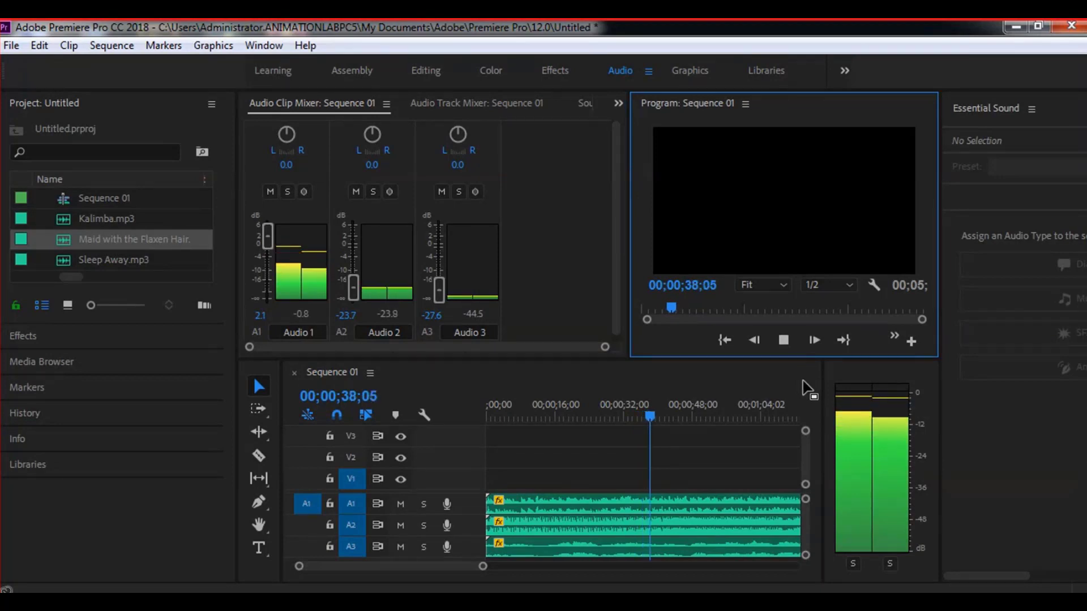
pyautogui.click(784, 340)
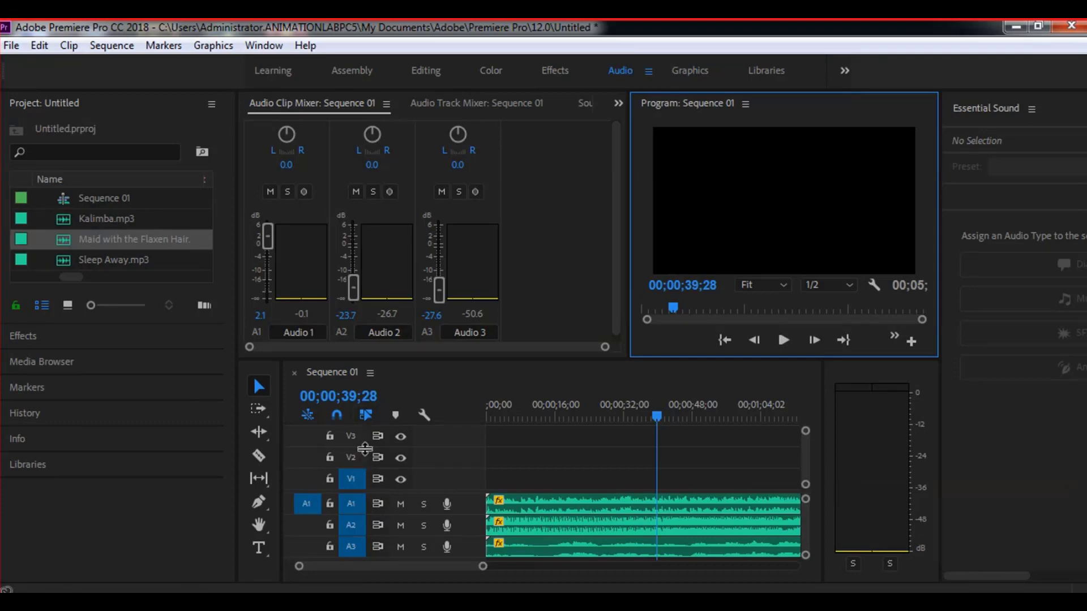
# Mute tracks A2 and A3 and play Audio 1 alone from about 00;00;30;11
pyautogui.moveTo(650, 409); pyautogui.dragTo(615, 419)
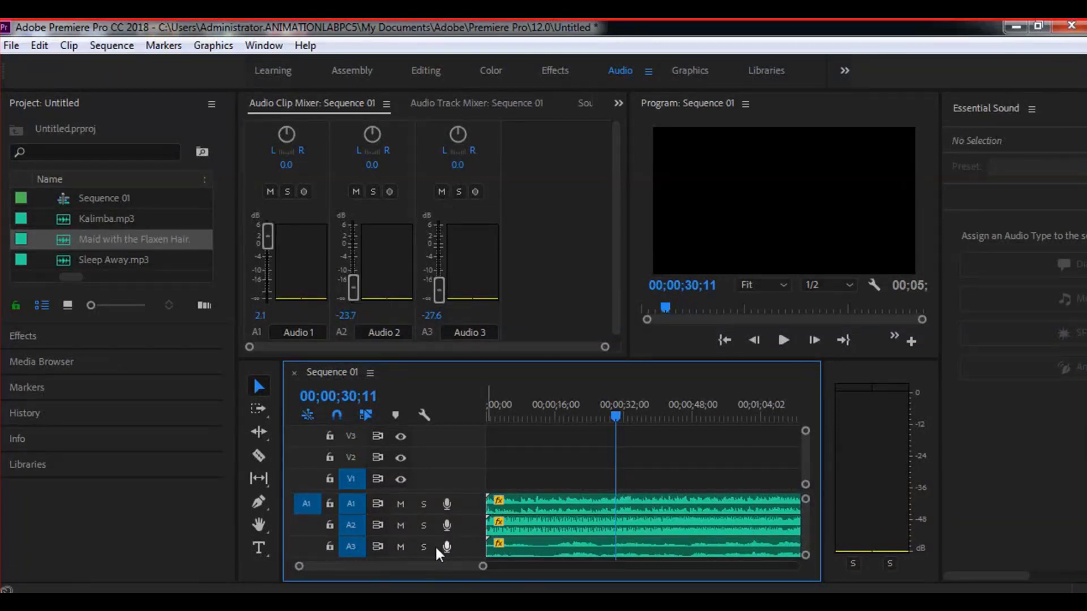
pyautogui.click(401, 547)
pyautogui.click(401, 526)
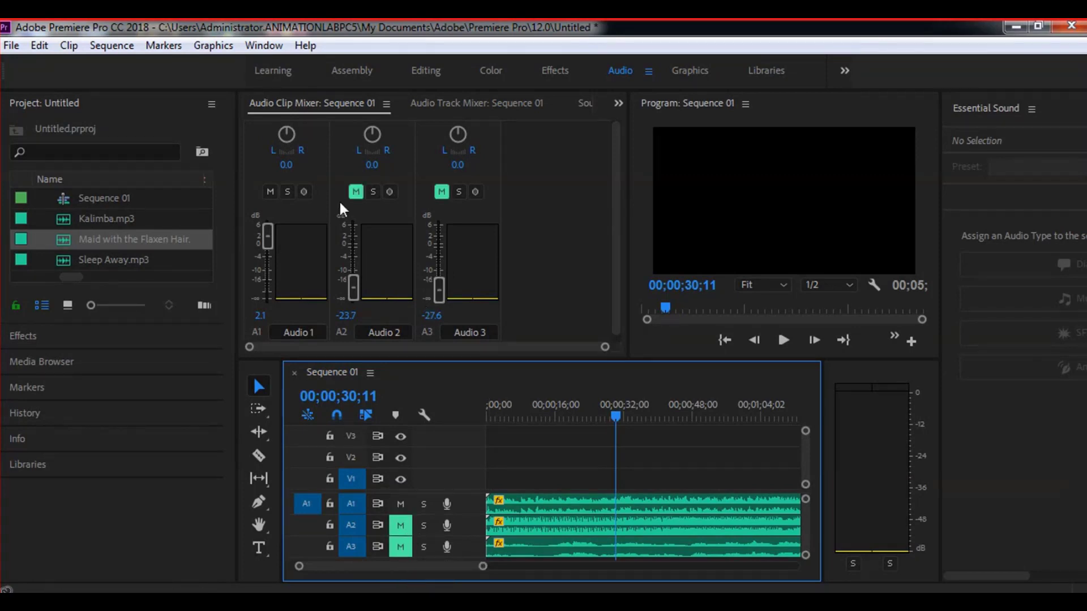
pyautogui.click(782, 340)
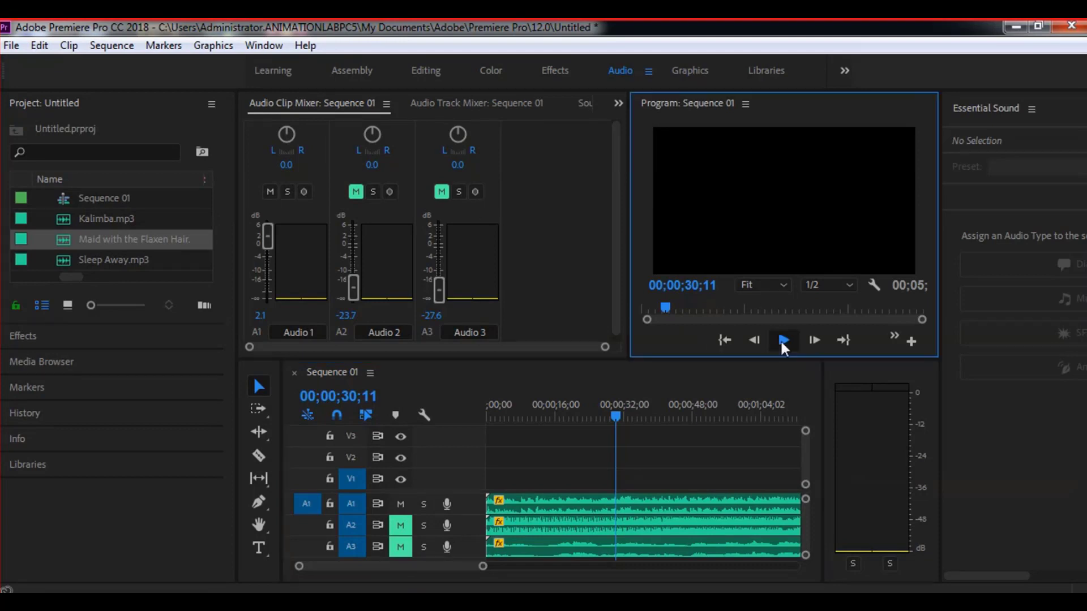
pyautogui.click(782, 340)
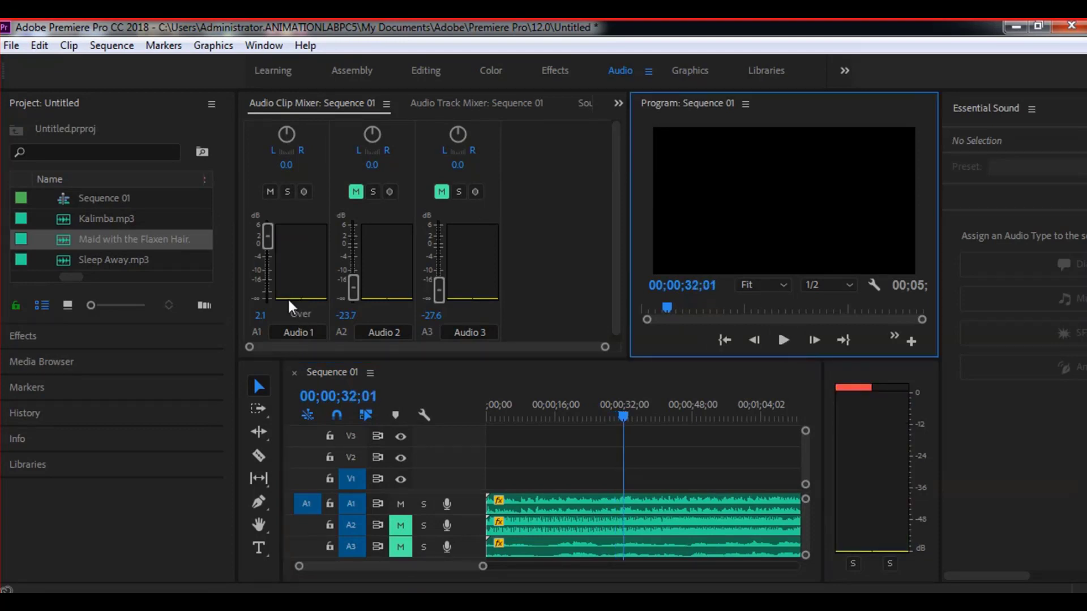
pyautogui.click(781, 342)
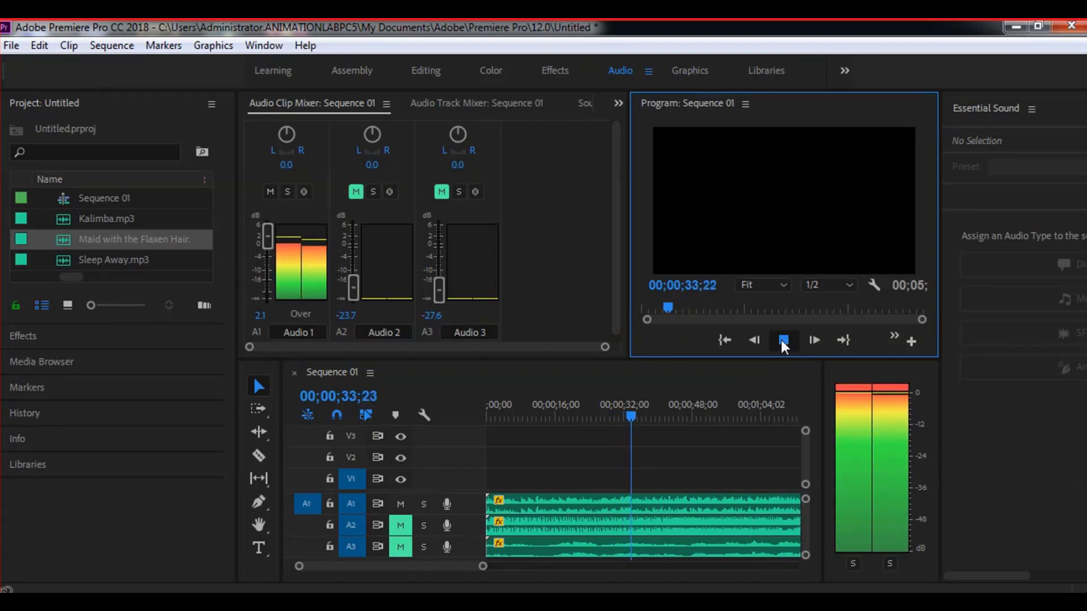
pyautogui.click(782, 341)
# Pan the Audio 1 clip left to about -82.2 and play it to hear the shift
pyautogui.moveTo(285, 133); pyautogui.dragTo(283, 220)
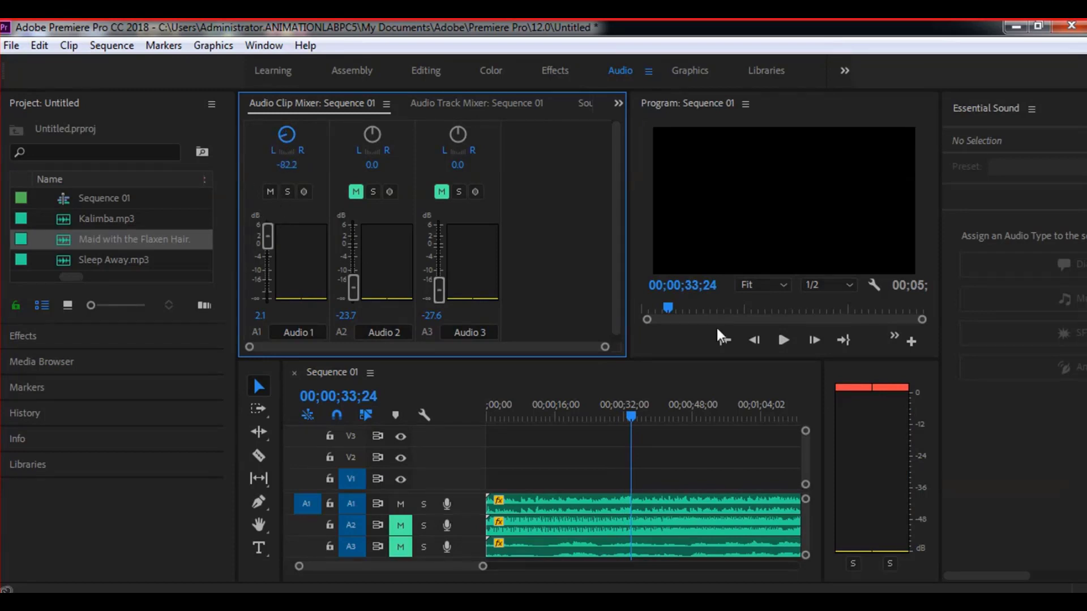
pyautogui.click(779, 340)
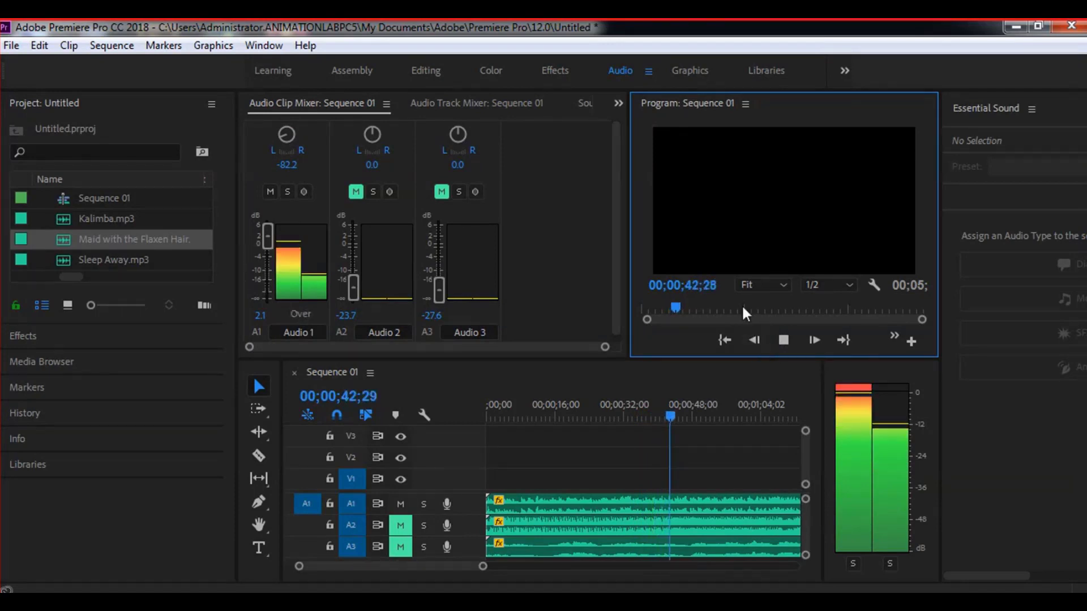
pyautogui.click(784, 344)
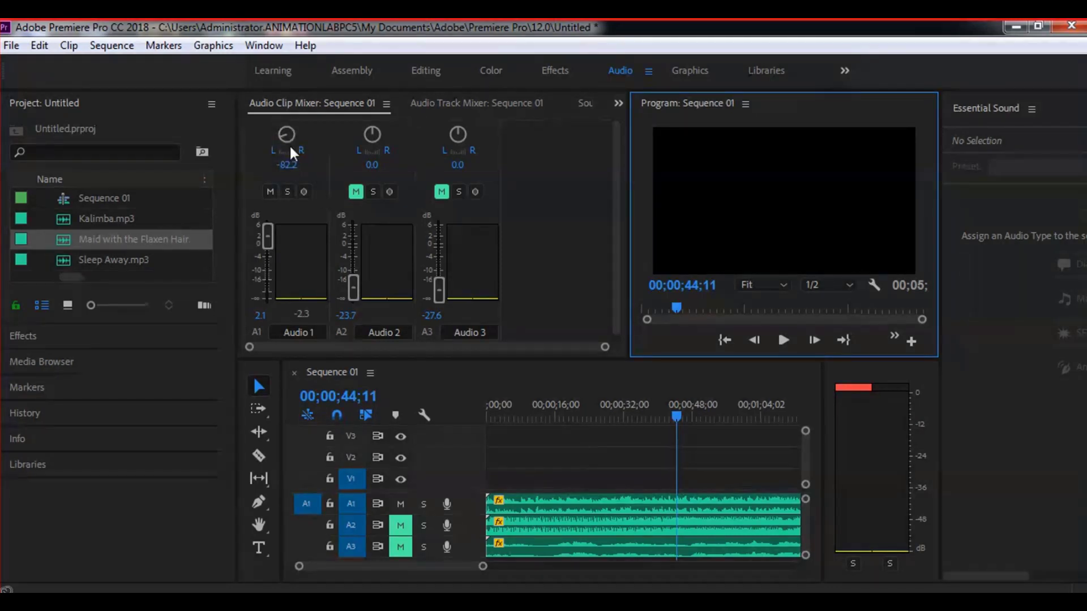
# Reset the Audio 1 clip's pan to 0
pyautogui.click(287, 166)
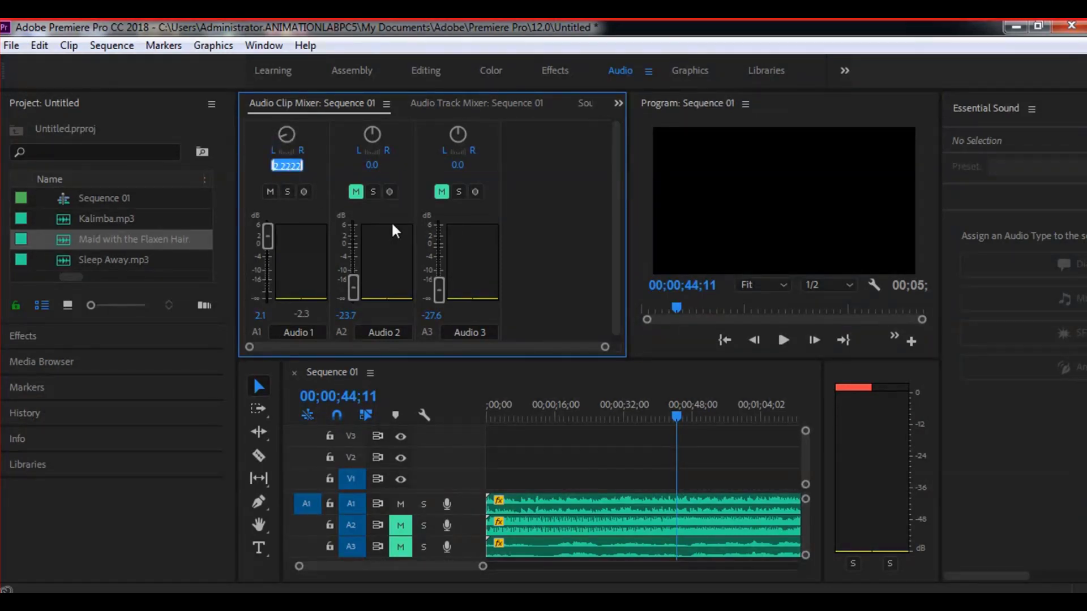
pyautogui.write('0')
pyautogui.press('Return')
# Raise the clip volumes of Audio 2 to about -3.8 dB and Audio 3 to about -14.6 dB, and shrink the mixer panel
pyautogui.moveTo(359, 297); pyautogui.dragTo(356, 260)
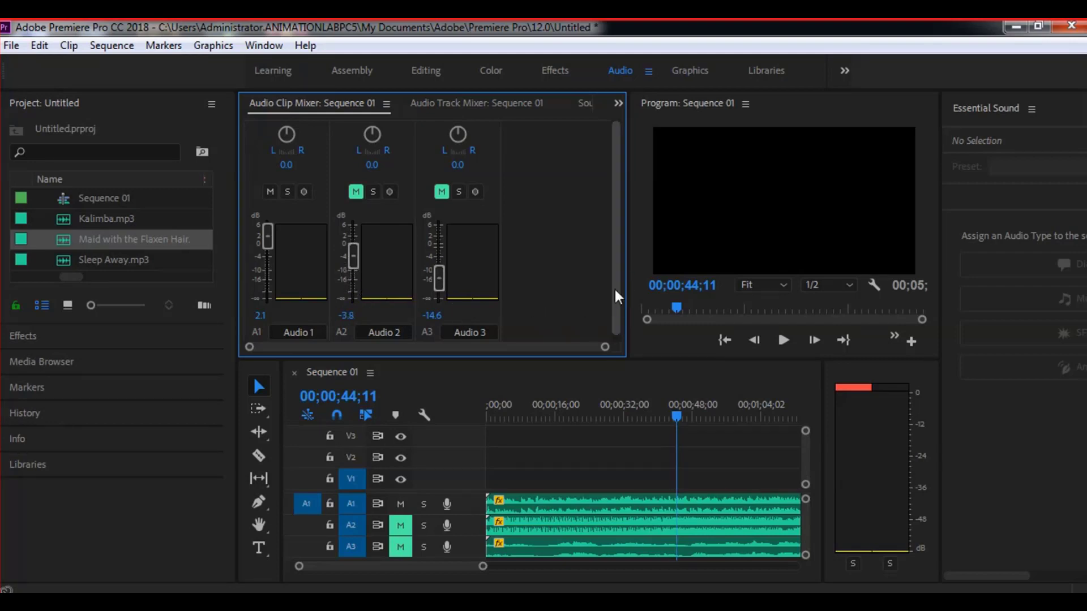
pyautogui.moveTo(614, 288); pyautogui.dragTo(613, 295)
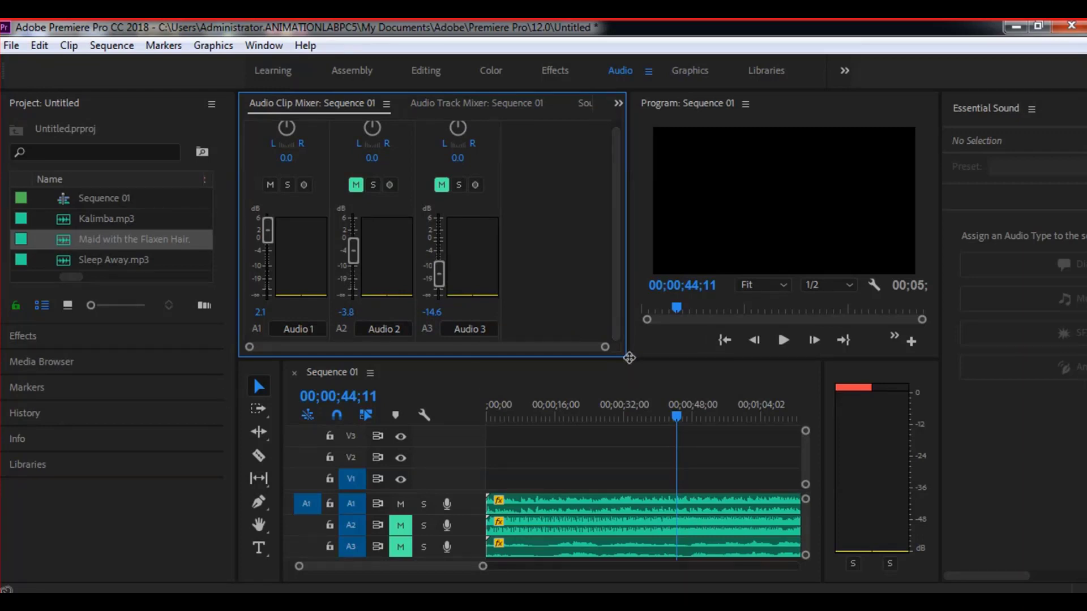
pyautogui.moveTo(629, 355); pyautogui.dragTo(595, 355)
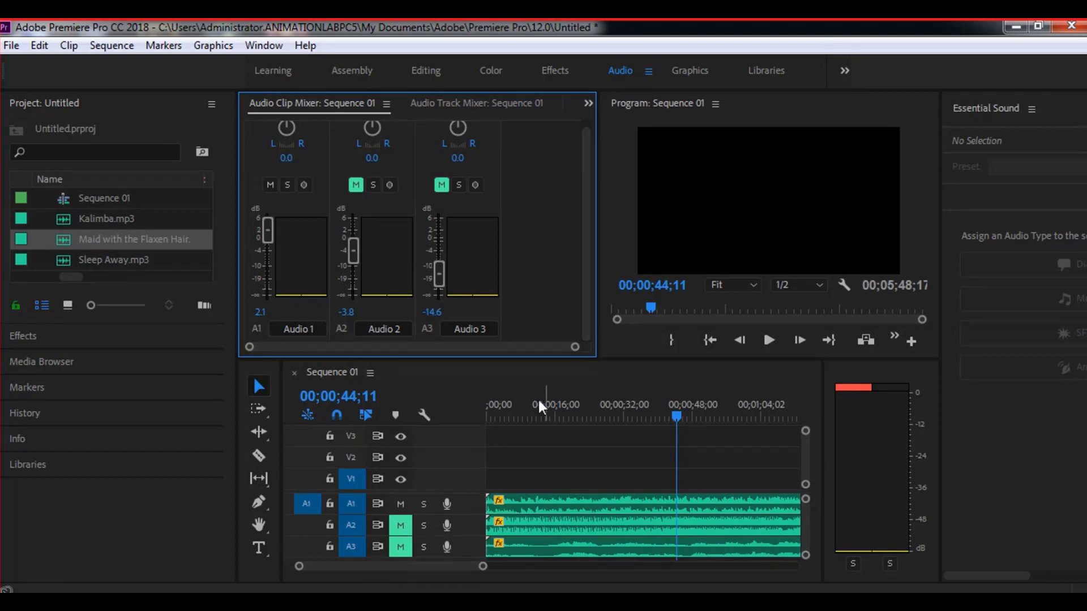
pyautogui.moveTo(570, 359); pyautogui.dragTo(578, 343)
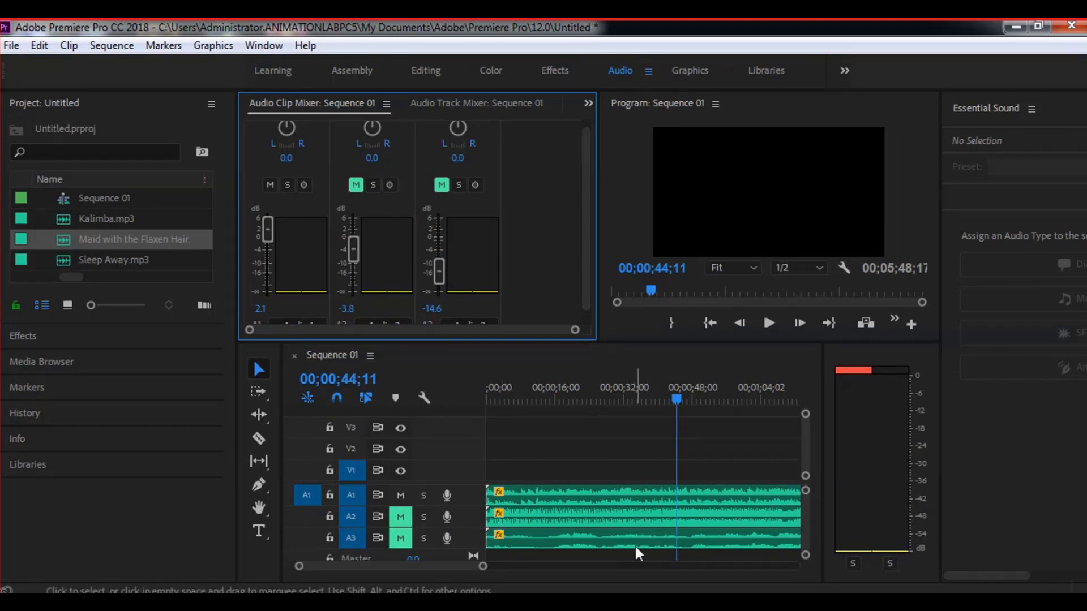
# Select the Sleep Away clip on A1 and, with the playhead at about 00;00;29;23, open the Audio Track Mixer
pyautogui.click(581, 494)
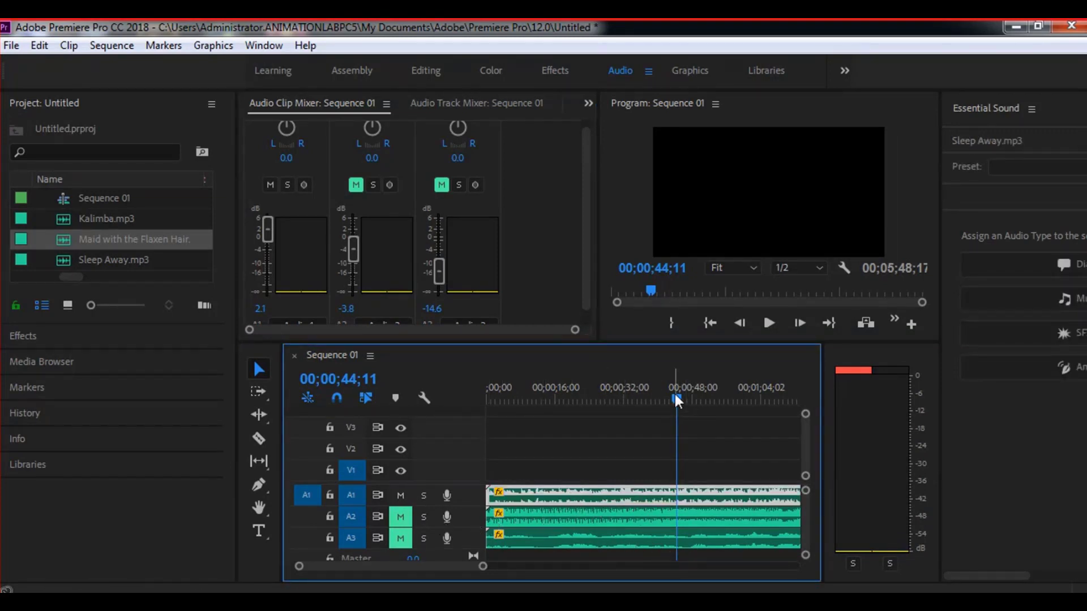
pyautogui.moveTo(675, 394); pyautogui.dragTo(613, 400)
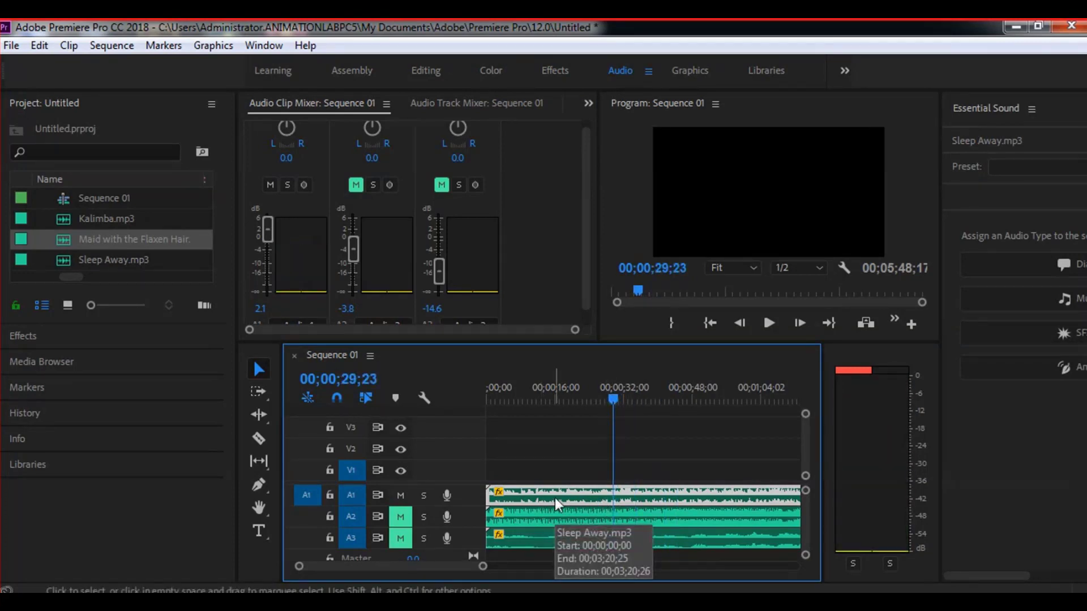
pyautogui.click(462, 107)
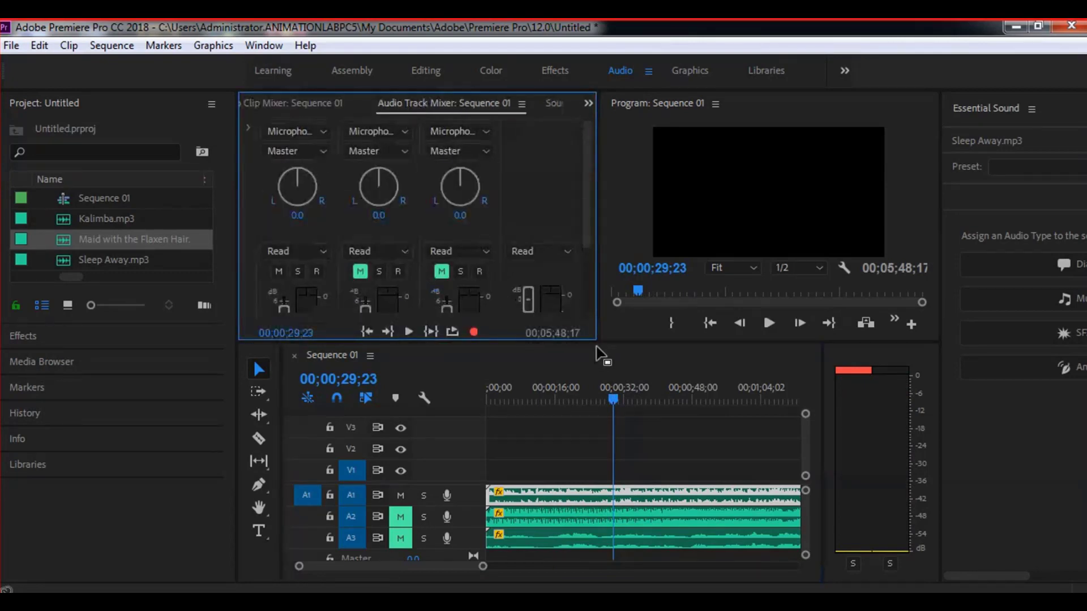
# Enlarge the Audio Track Mixer to reveal its faders, set Audio 1's automation mode to Latch, and play the sequence briefly
pyautogui.moveTo(599, 338); pyautogui.dragTo(609, 428)
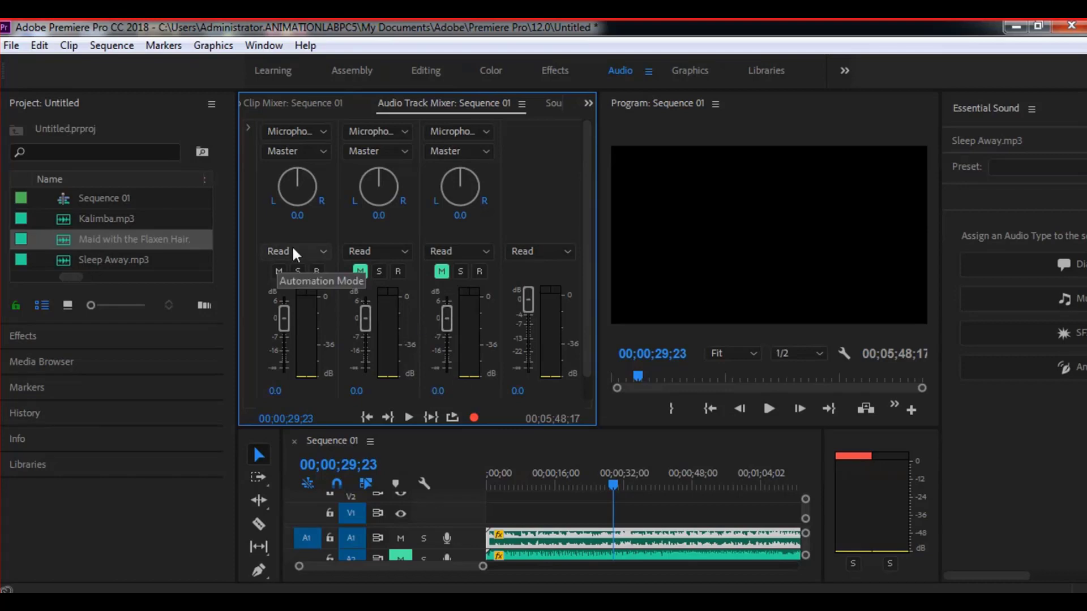
pyautogui.click(320, 252)
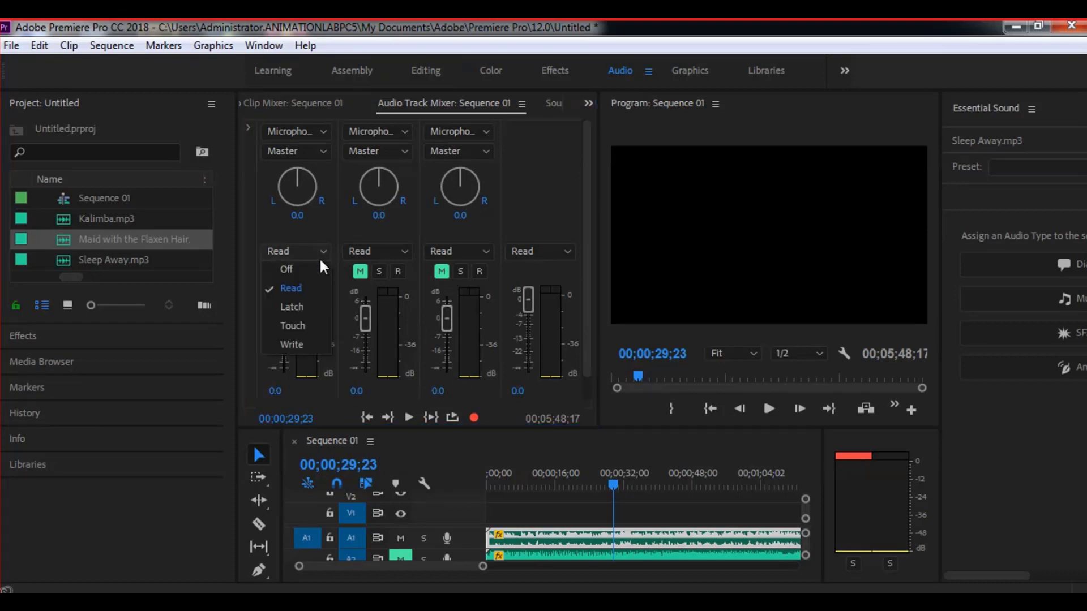
pyautogui.click(298, 307)
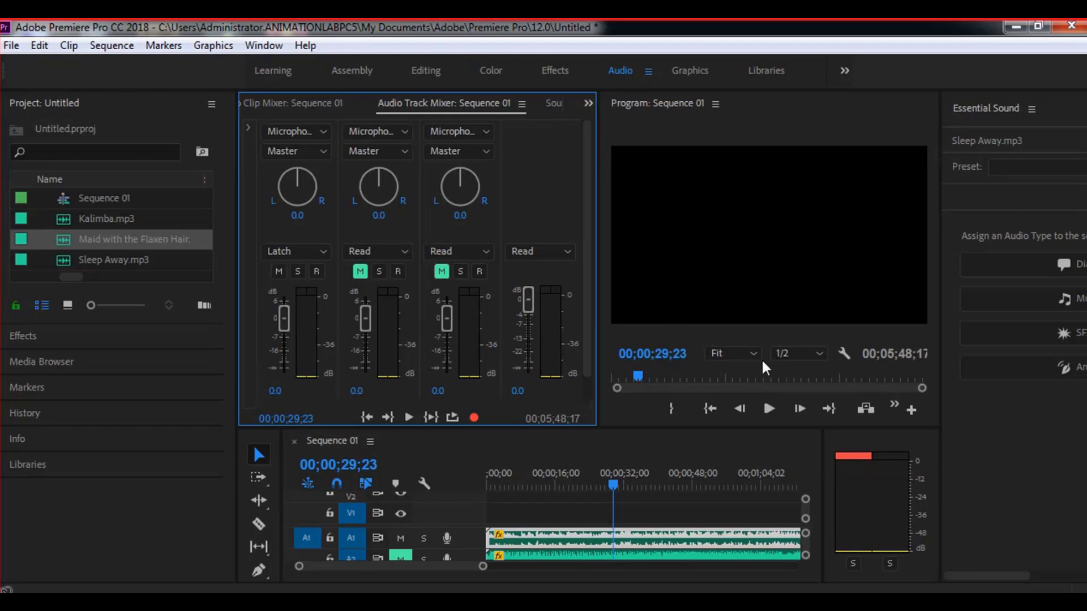
pyautogui.click(768, 410)
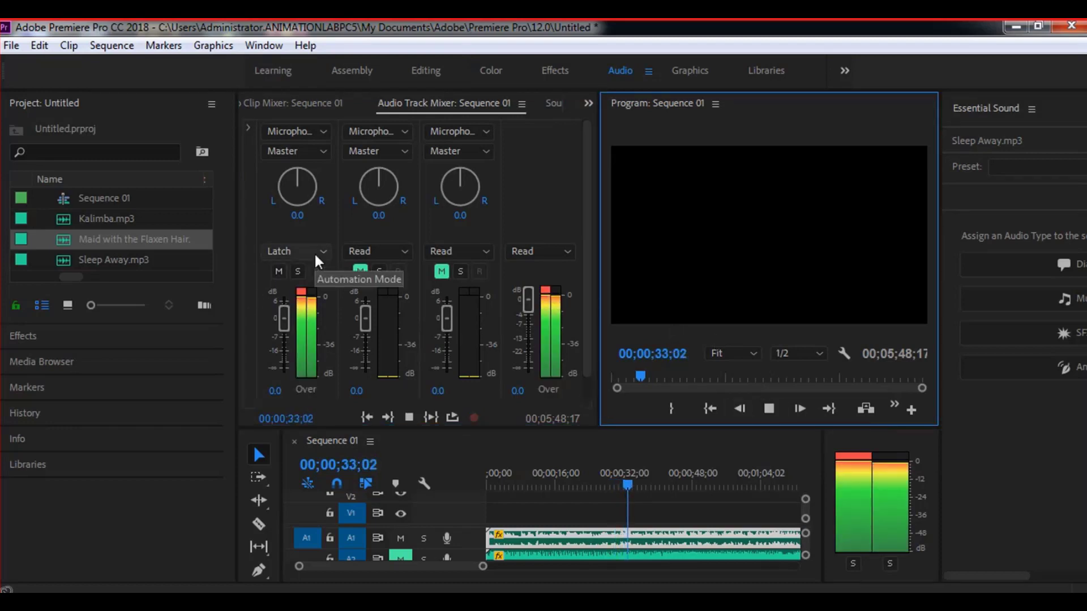
pyautogui.press('space')
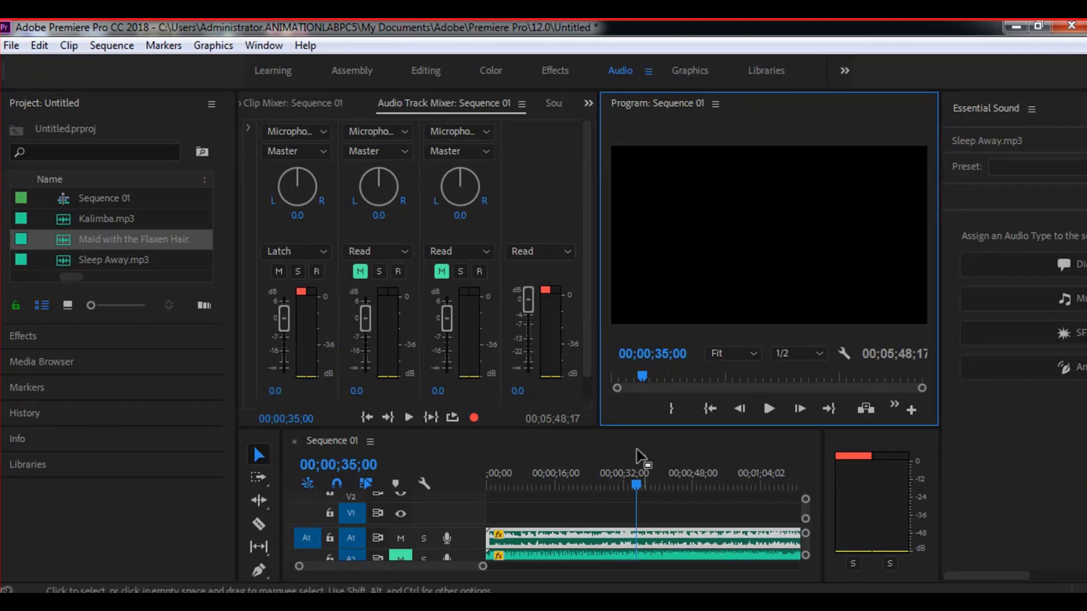
pyautogui.moveTo(626, 428); pyautogui.dragTo(648, 348)
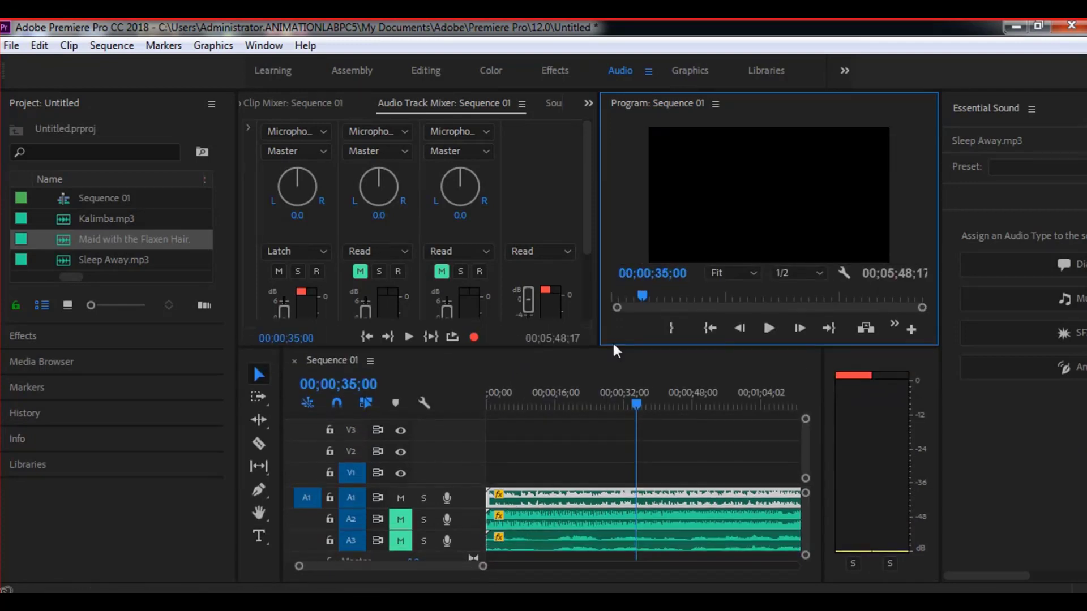
pyautogui.moveTo(610, 348); pyautogui.dragTo(627, 428)
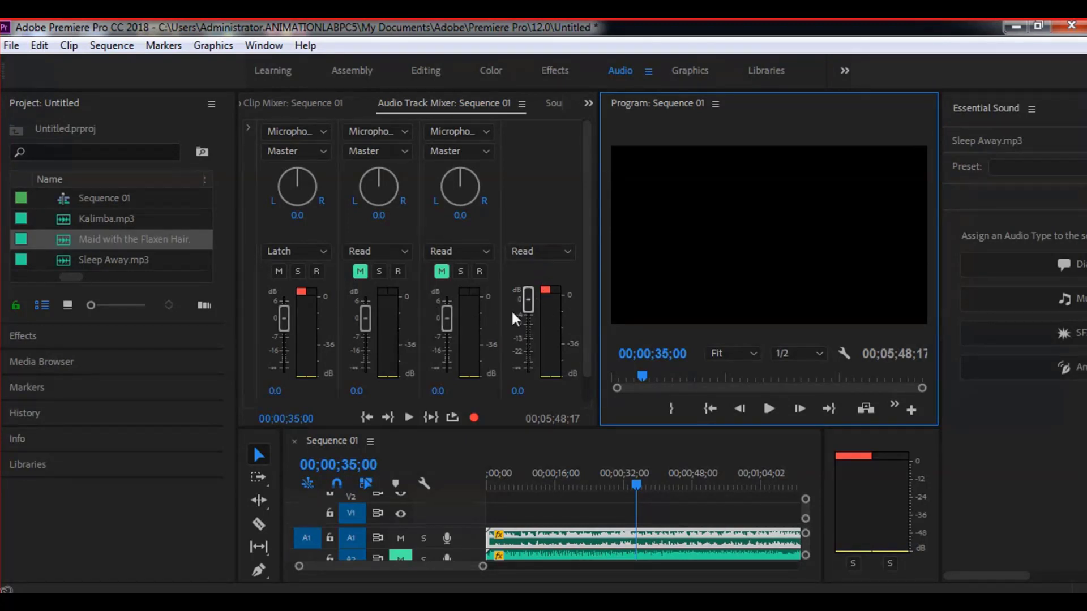
pyautogui.moveTo(528, 300)
pyautogui.mouseDown()
pyautogui.moveTo(526, 361)
pyautogui.moveTo(534, 301)
pyautogui.mouseUp()
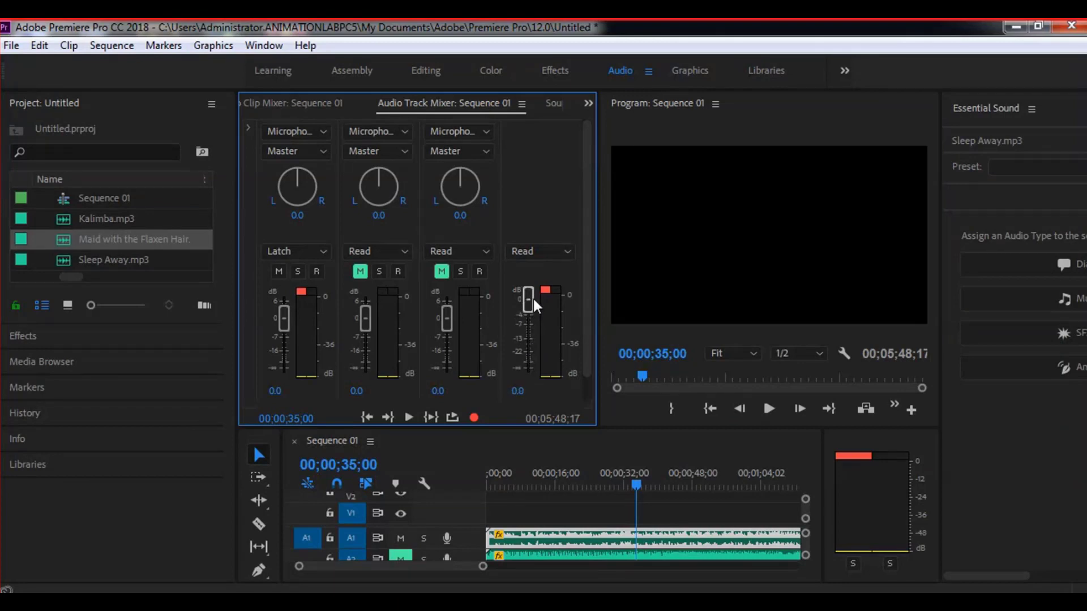
pyautogui.click(518, 391)
pyautogui.click(558, 401)
# Switch Audio 1's automation mode to Touch and play a few seconds of the sequence
pyautogui.click(312, 251)
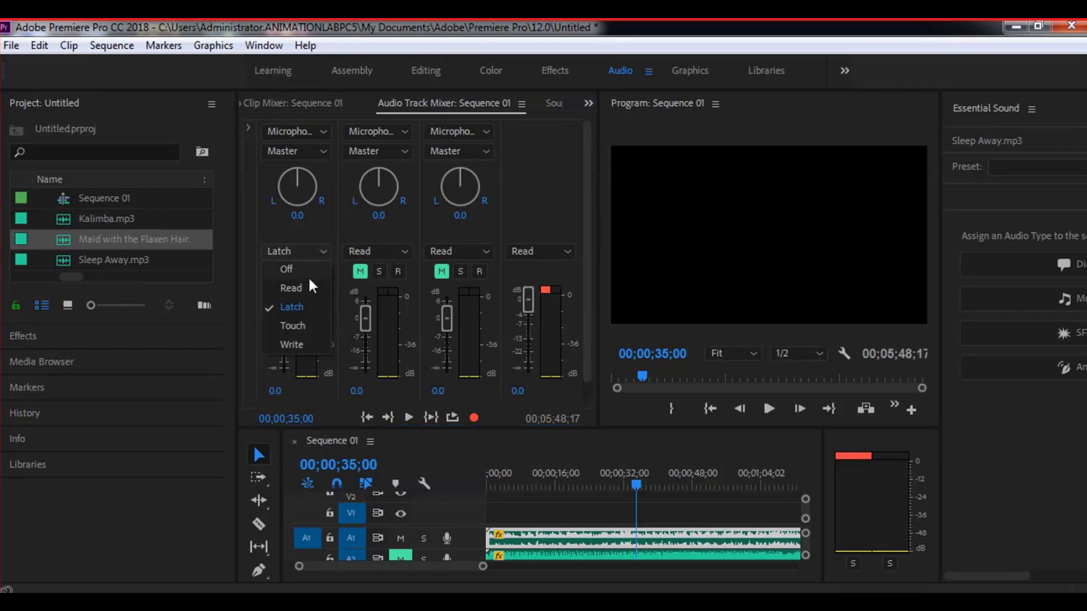
pyautogui.click(301, 326)
pyautogui.click(770, 410)
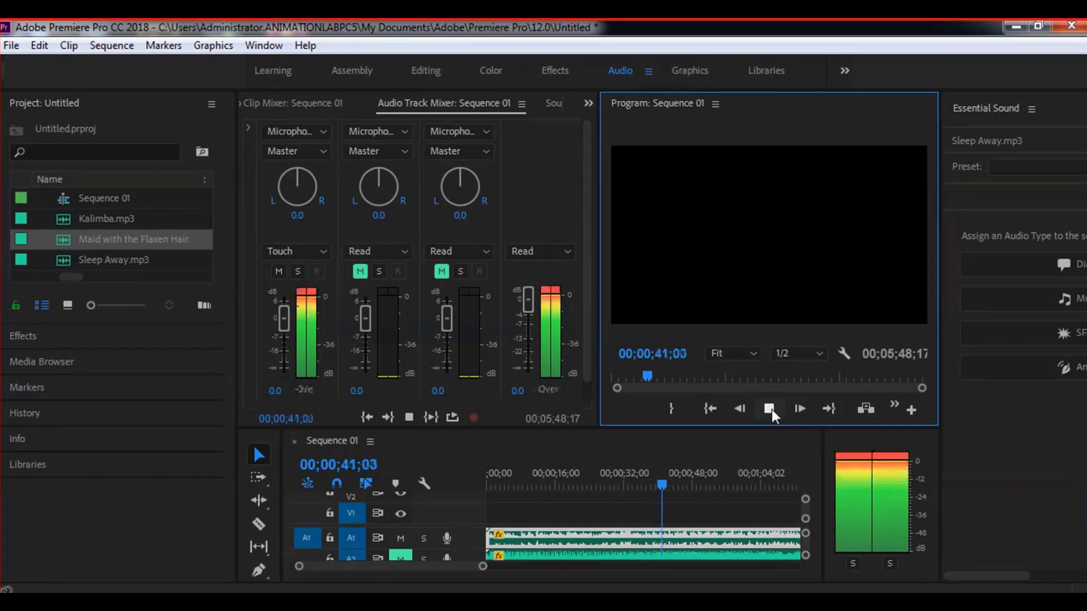
pyautogui.click(770, 406)
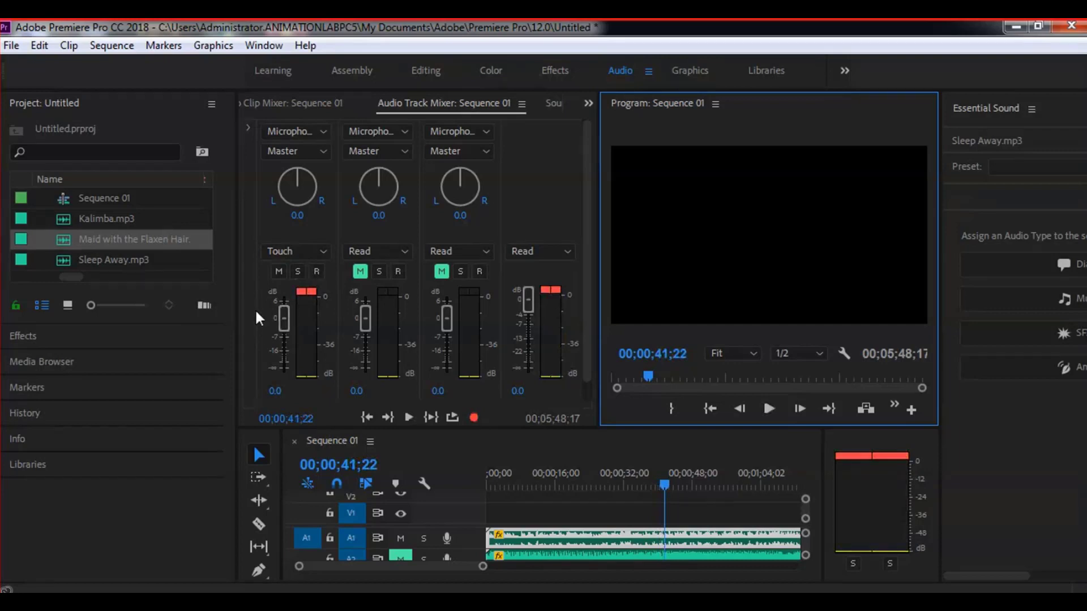
# Return Audio 1's automation mode to Read
pyautogui.click(320, 255)
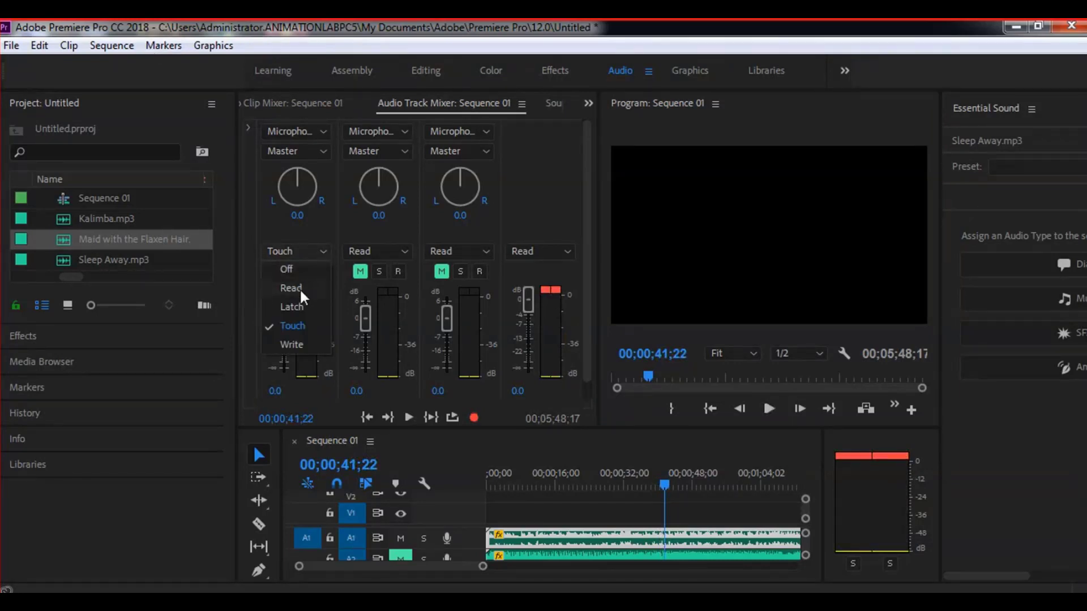
pyautogui.click(301, 288)
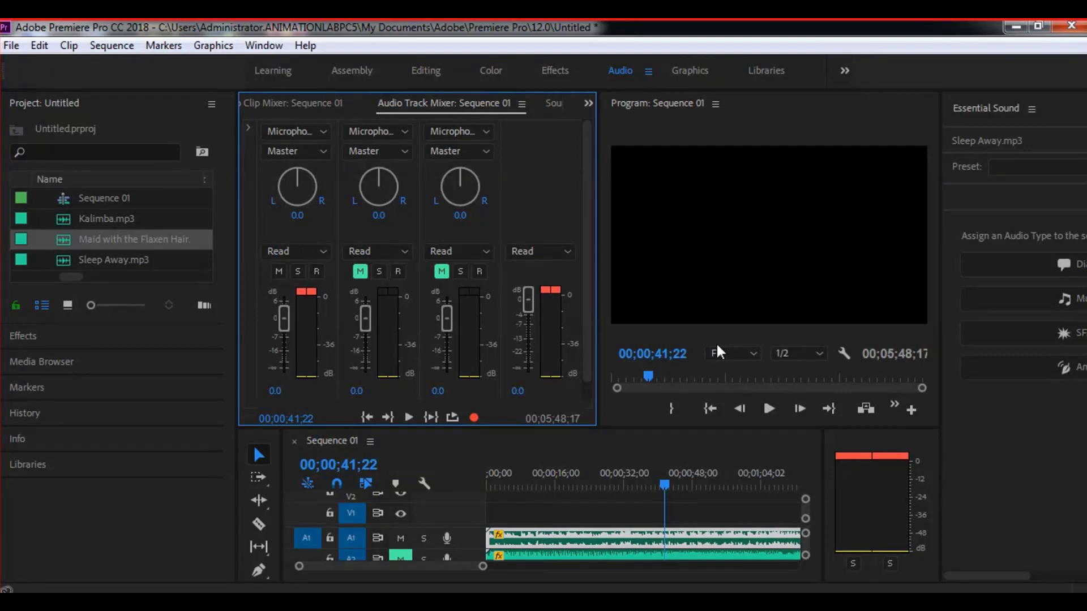
# Select the Sleep Away clip on A1 and show its Effect Controls
pyautogui.click(555, 103)
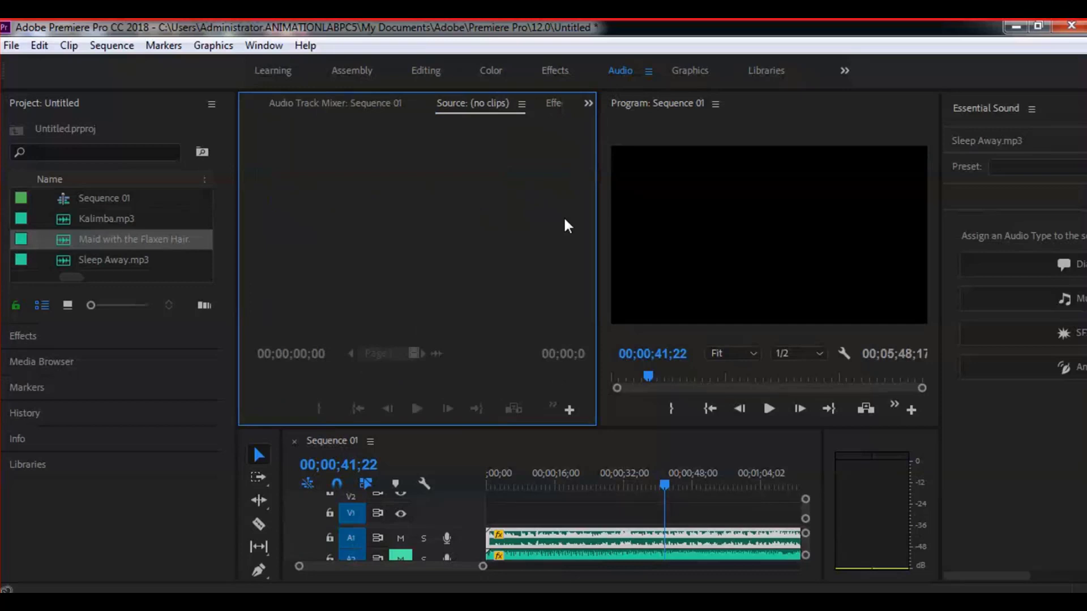
pyautogui.click(363, 109)
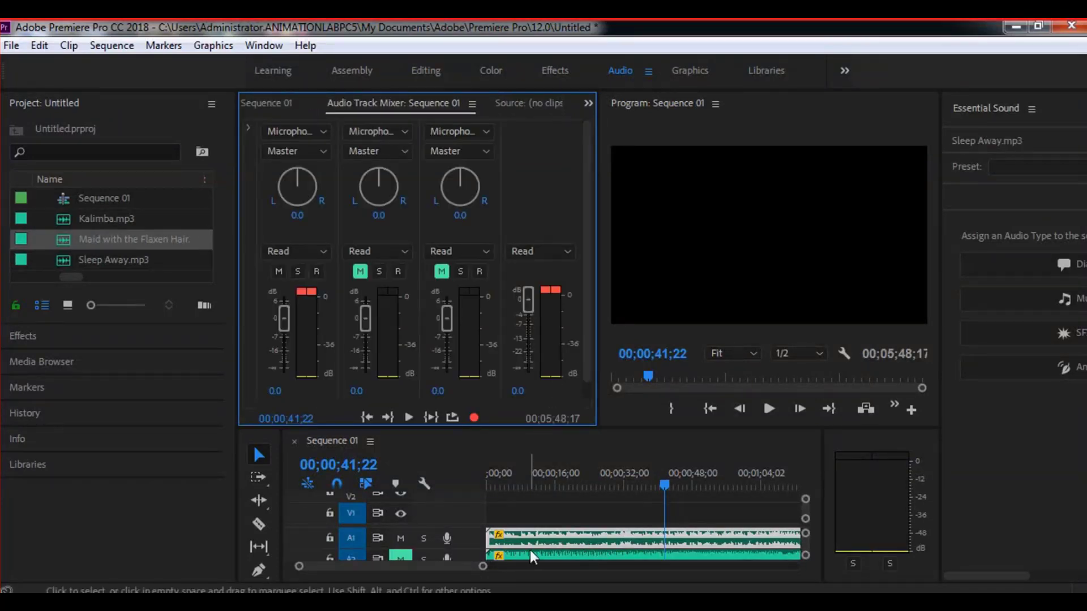
pyautogui.click(569, 541)
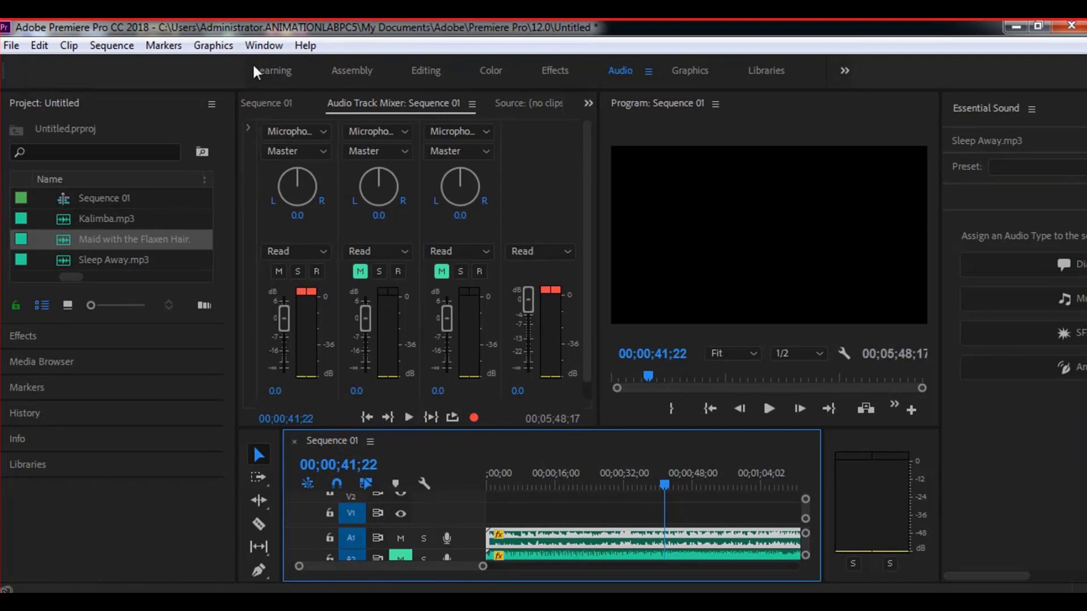
pyautogui.click(264, 46)
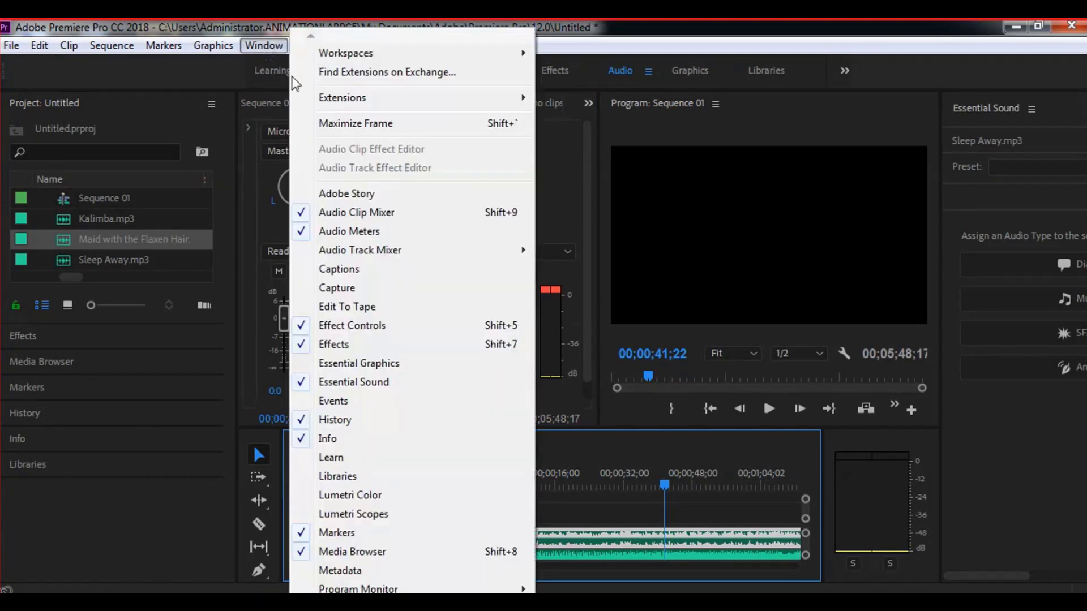
pyautogui.click(342, 327)
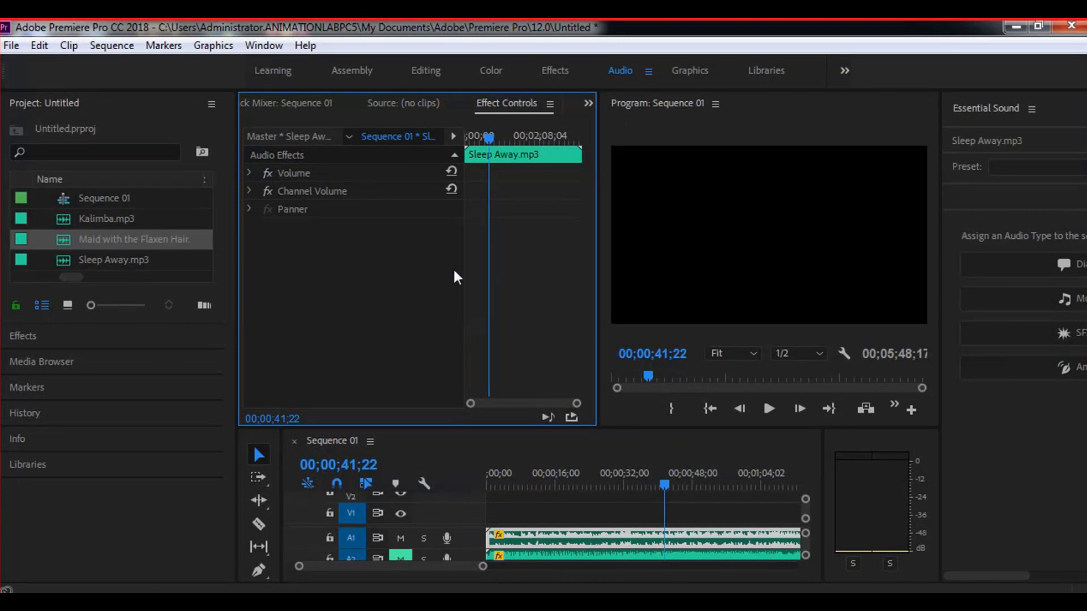
# Expand the clip's Volume effect and resize the neighbouring panels around the Effect Controls
pyautogui.click(250, 173)
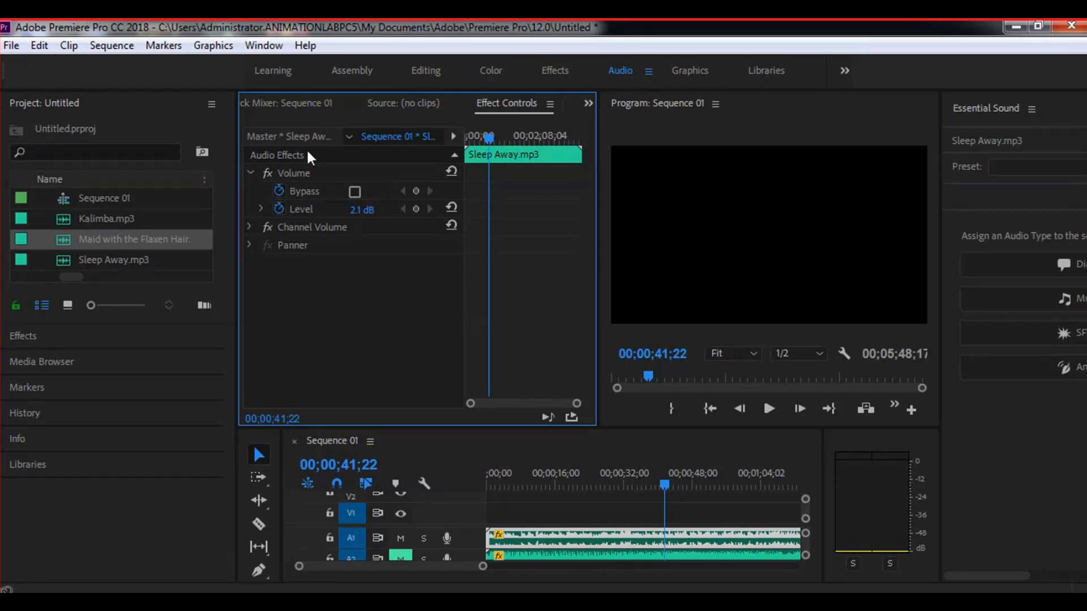
pyautogui.moveTo(237, 119); pyautogui.dragTo(180, 119)
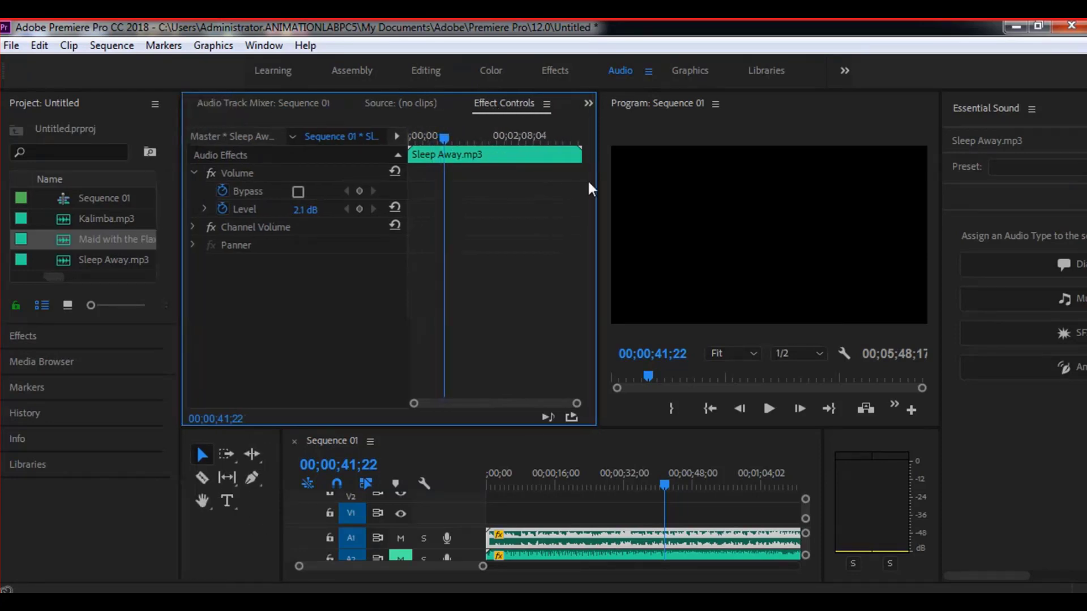
pyautogui.moveTo(601, 178); pyautogui.dragTo(557, 180)
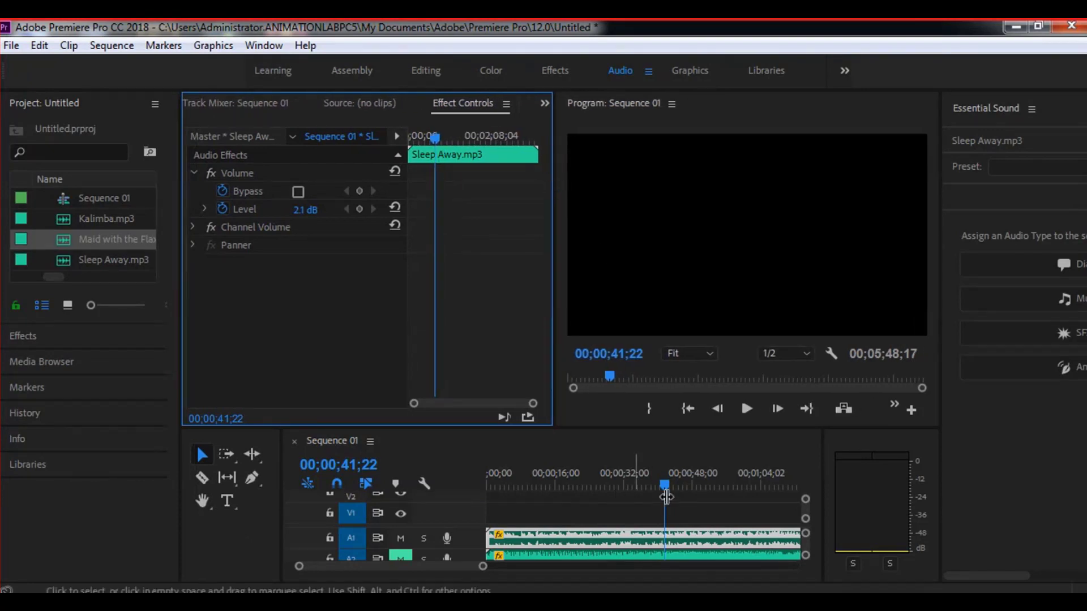
# Move the playhead to the sequence start, play the first few seconds at the current level, and return to 00;00;00;00
pyautogui.moveTo(668, 485); pyautogui.dragTo(450, 505)
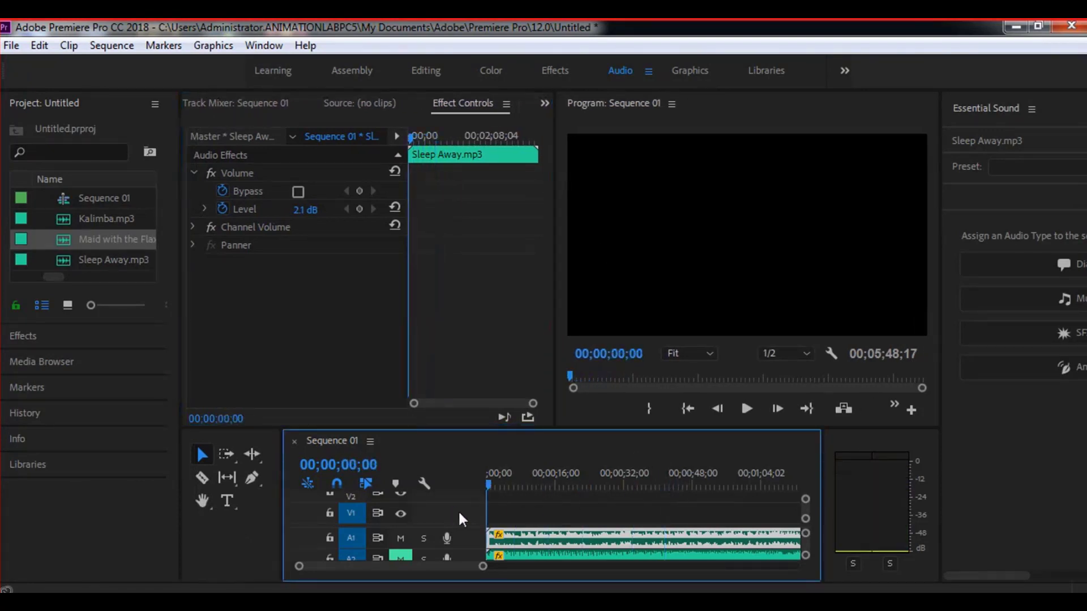
pyautogui.click(422, 153)
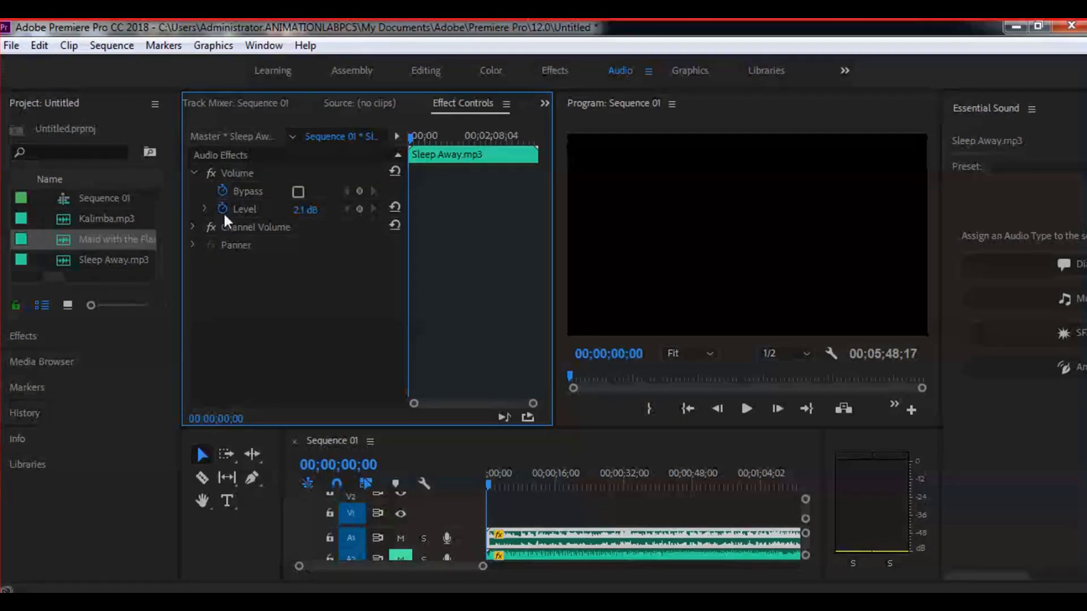
pyautogui.click(746, 410)
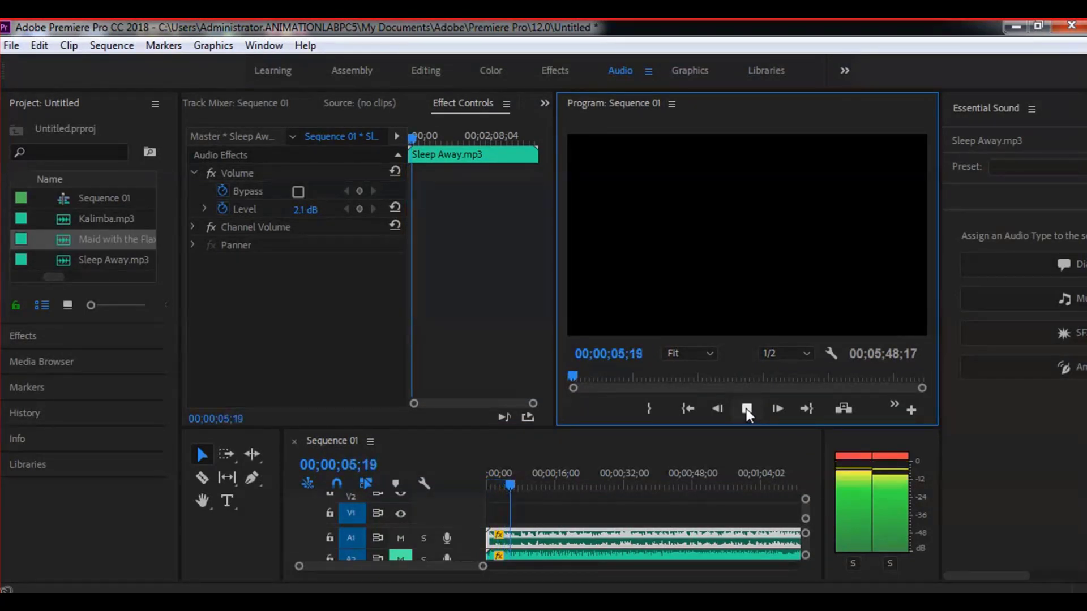
pyautogui.click(746, 408)
pyautogui.moveTo(508, 486); pyautogui.dragTo(409, 501)
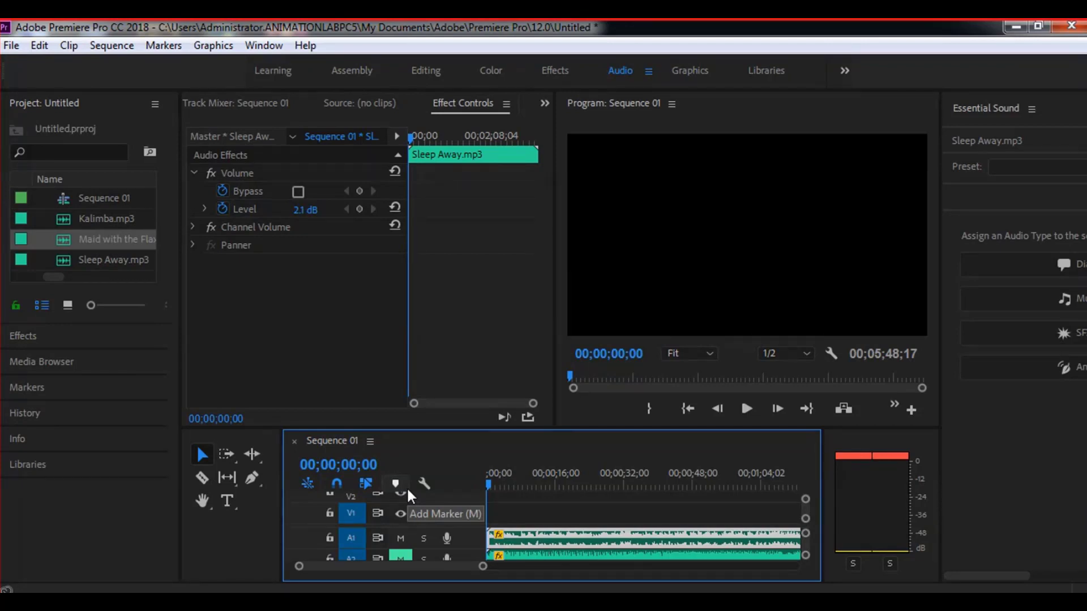
# Lower the Sleep Away clip's Volume level to -3.4 dB at the sequence start and play it
pyautogui.click(302, 211)
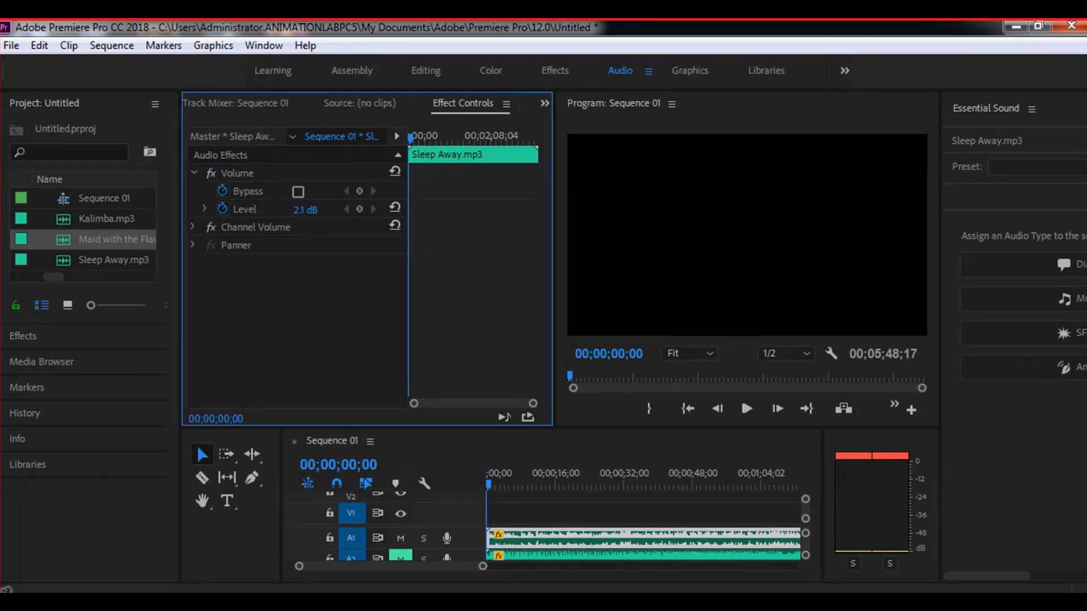
pyautogui.moveTo(302, 211); pyautogui.dragTo(290, 226)
pyautogui.click(306, 209)
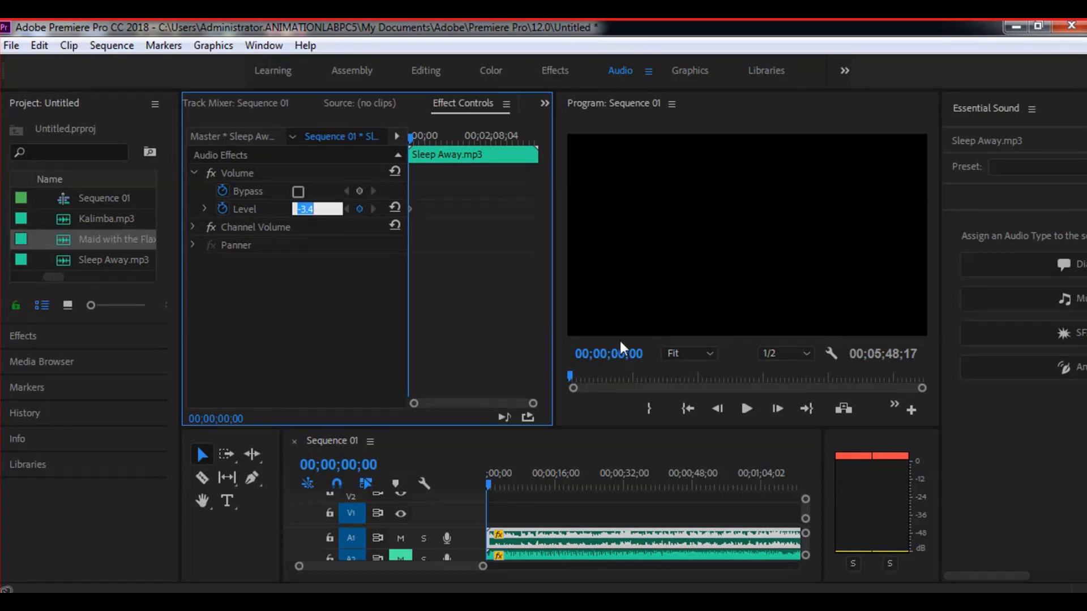
pyautogui.click(367, 382)
pyautogui.click(738, 405)
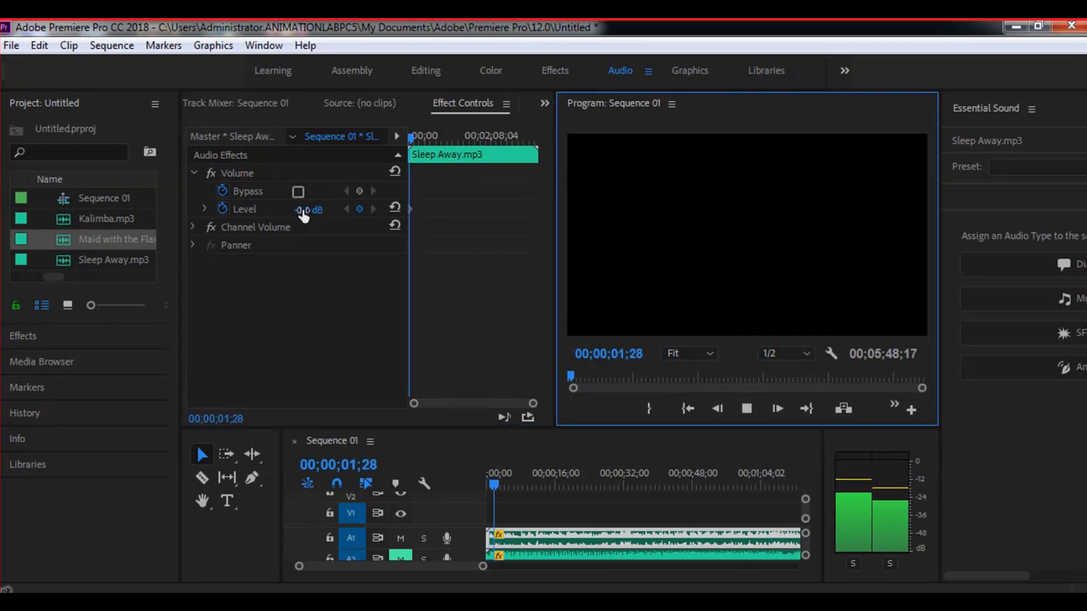
pyautogui.click(745, 409)
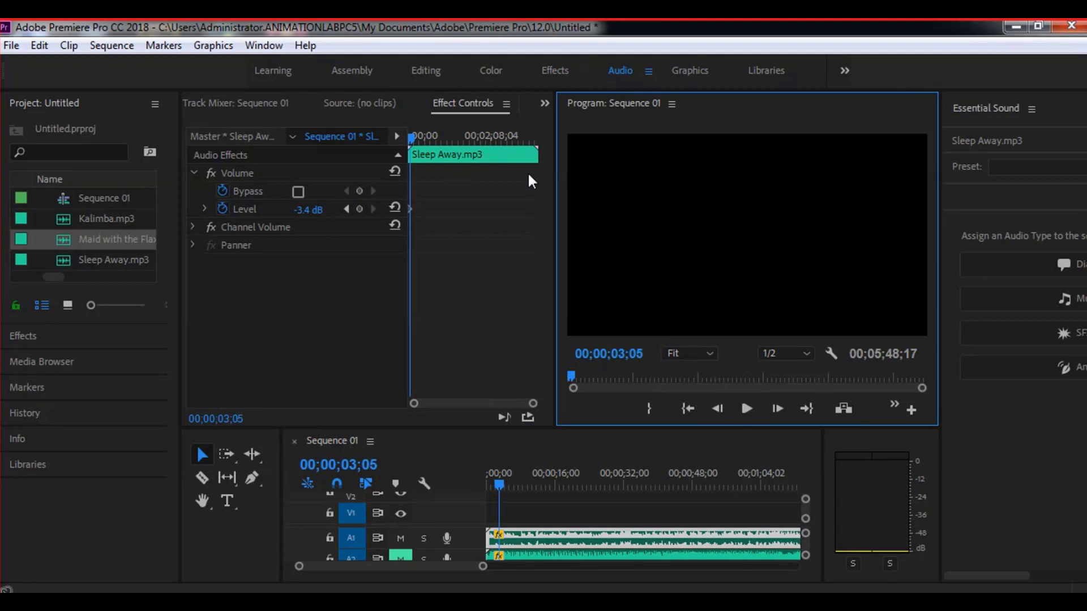
# Return to 00;00;00;00, set the Sleep Away clip's Volume level to -10.0 dB, and play the result
pyautogui.click(411, 138)
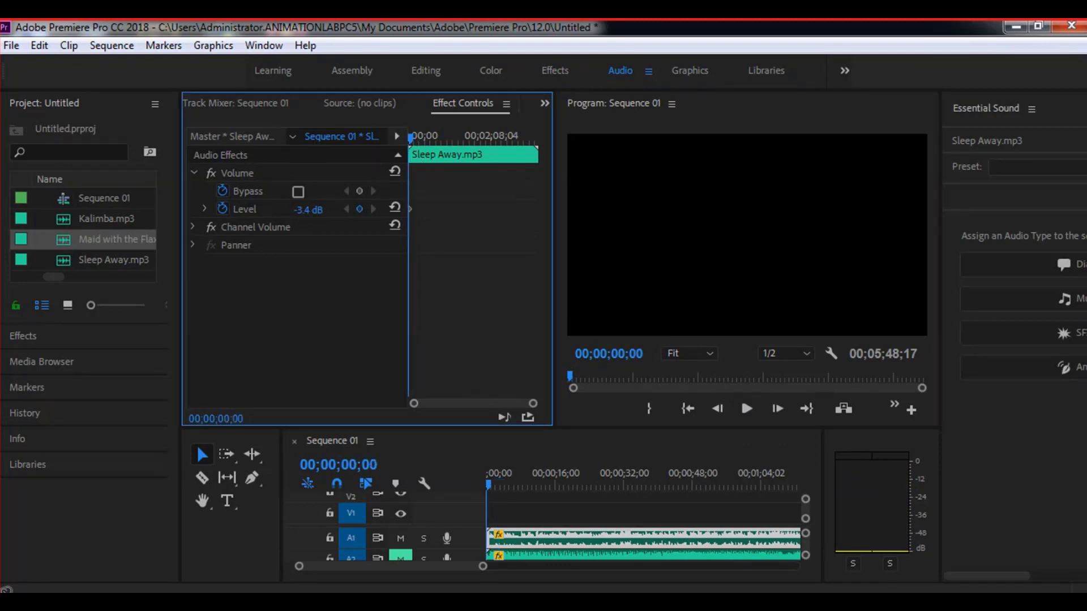
pyautogui.moveTo(308, 210); pyautogui.dragTo(272, 210)
pyautogui.click(747, 408)
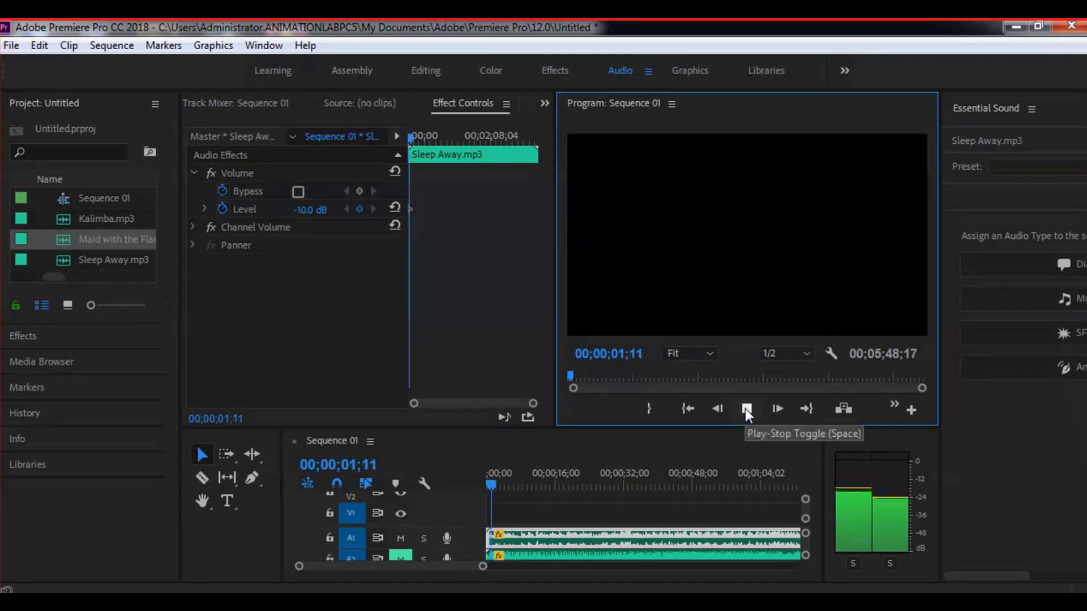
pyautogui.click(746, 410)
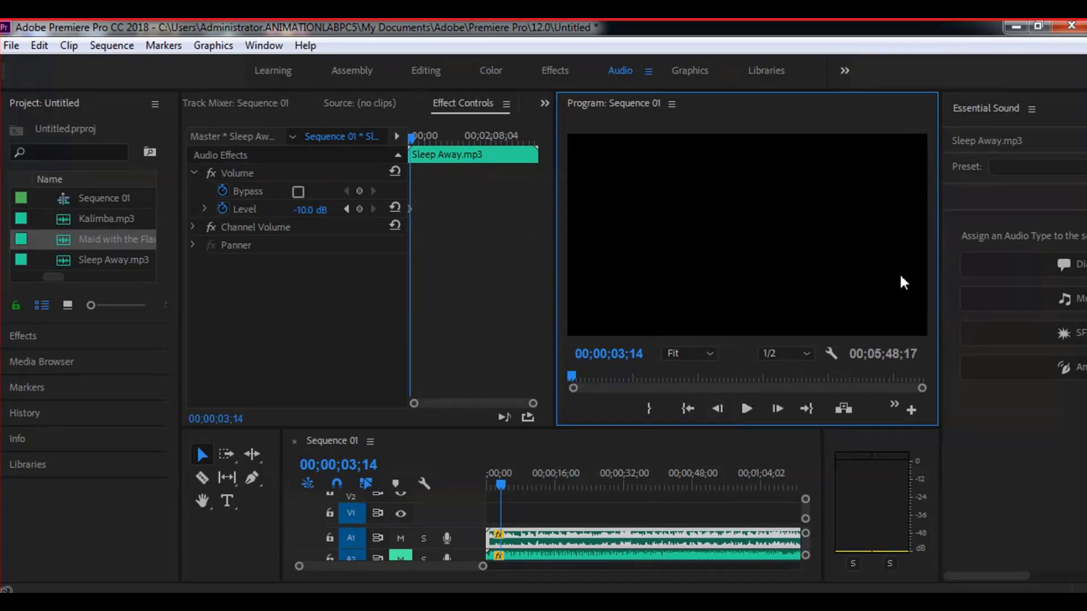
# Move the playhead to 00;00;29;00 in the sequence
pyautogui.moveTo(412, 142); pyautogui.dragTo(420, 138)
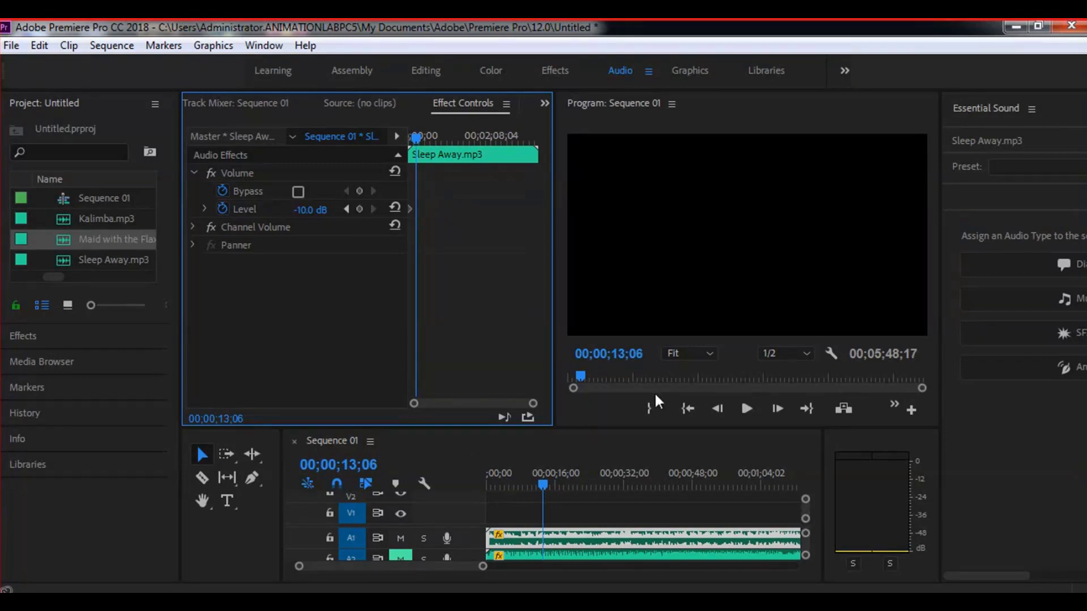
pyautogui.click(621, 360)
pyautogui.click(625, 357)
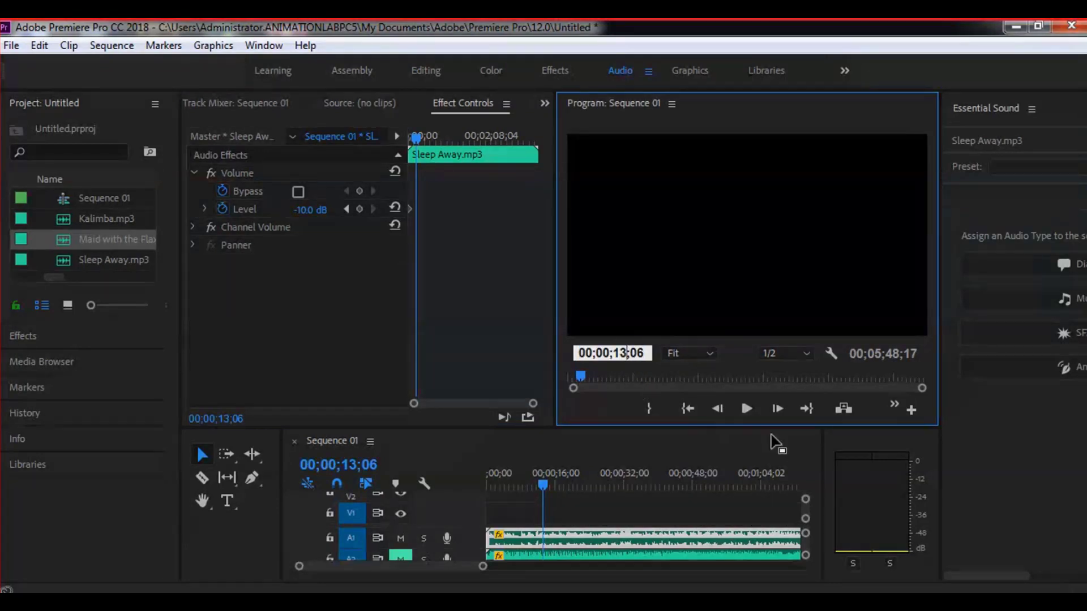
pyautogui.press('BackSpace')
pyautogui.press('BackSpace')
pyautogui.write('29')
pyautogui.write('0')
pyautogui.press('BackSpace')
pyautogui.press('BackSpace')
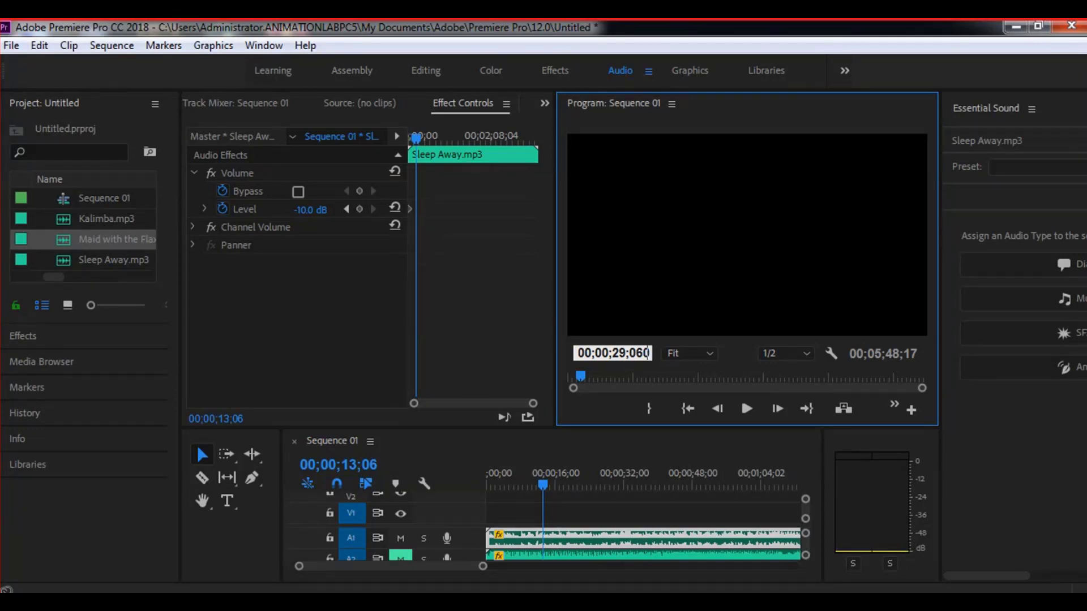
pyautogui.write('0')
pyautogui.press('Return')
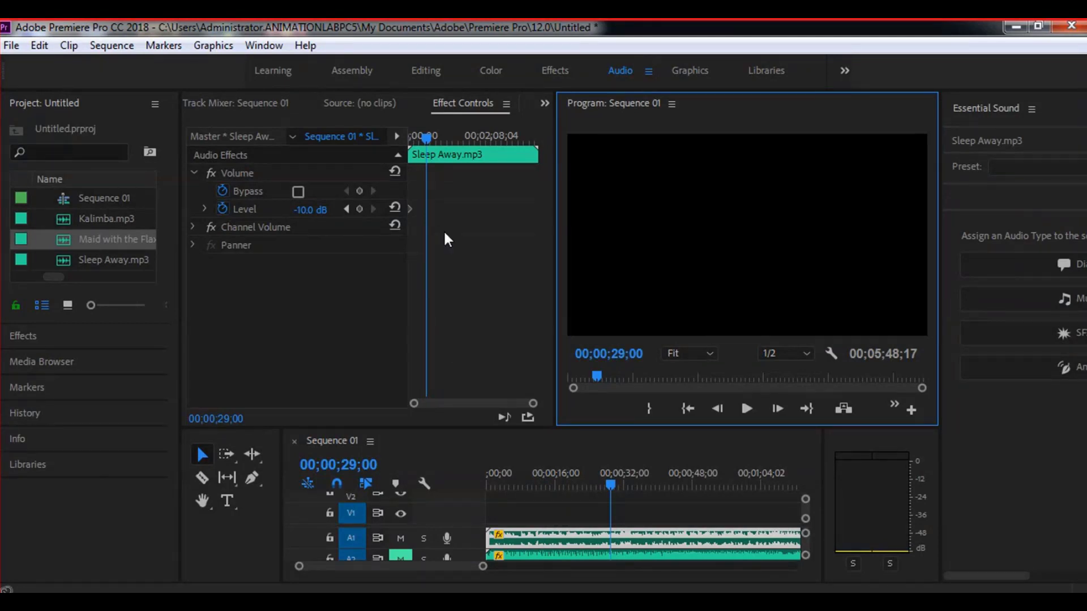
# Set the Sleep Away clip's Volume level to 0.0 dB at 00;00;29;00
pyautogui.click(309, 210)
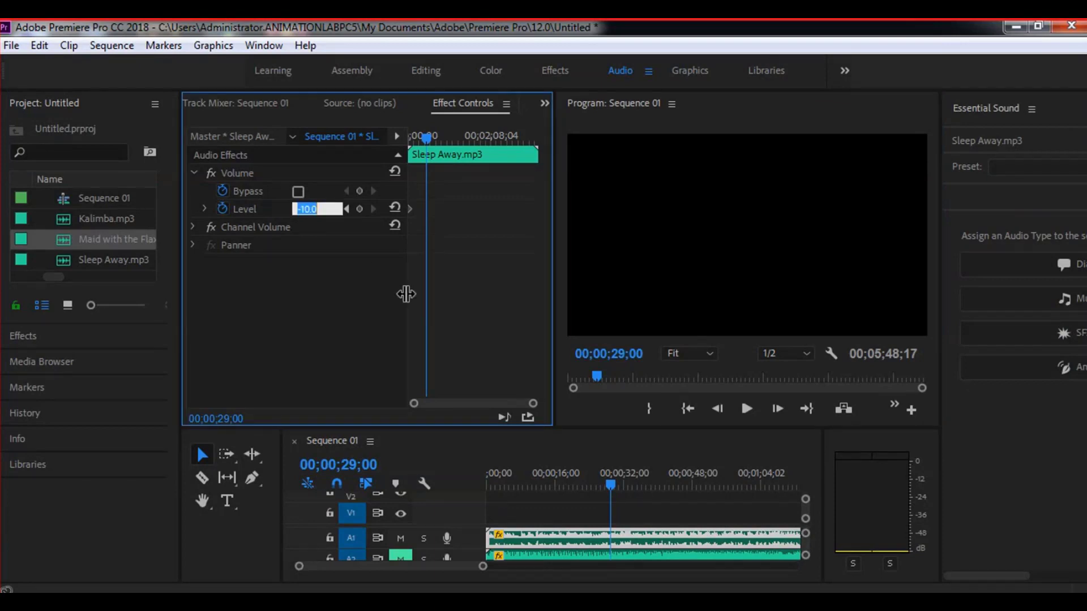
pyautogui.write('0')
pyautogui.press('Return')
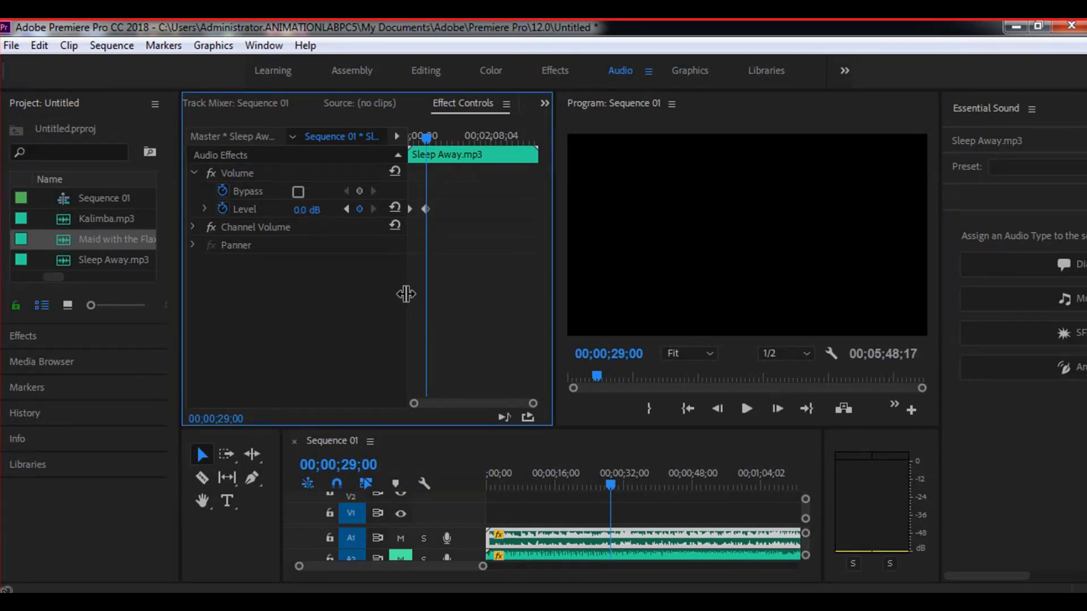
# Return to the sequence start and play the volume rise past the 29-second keyframe
pyautogui.moveTo(420, 134); pyautogui.dragTo(366, 152)
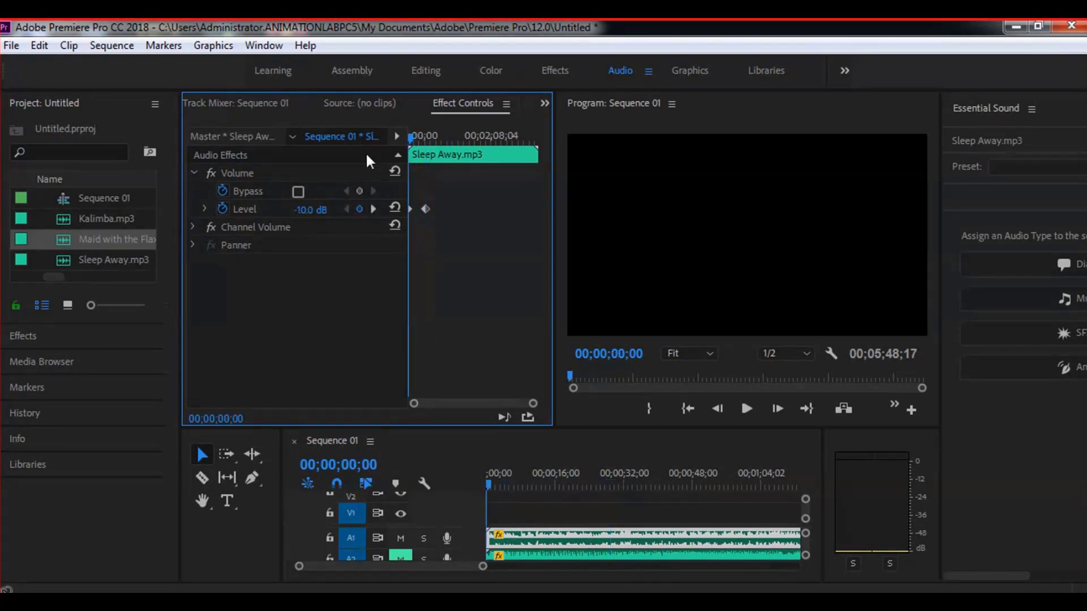
pyautogui.click(746, 409)
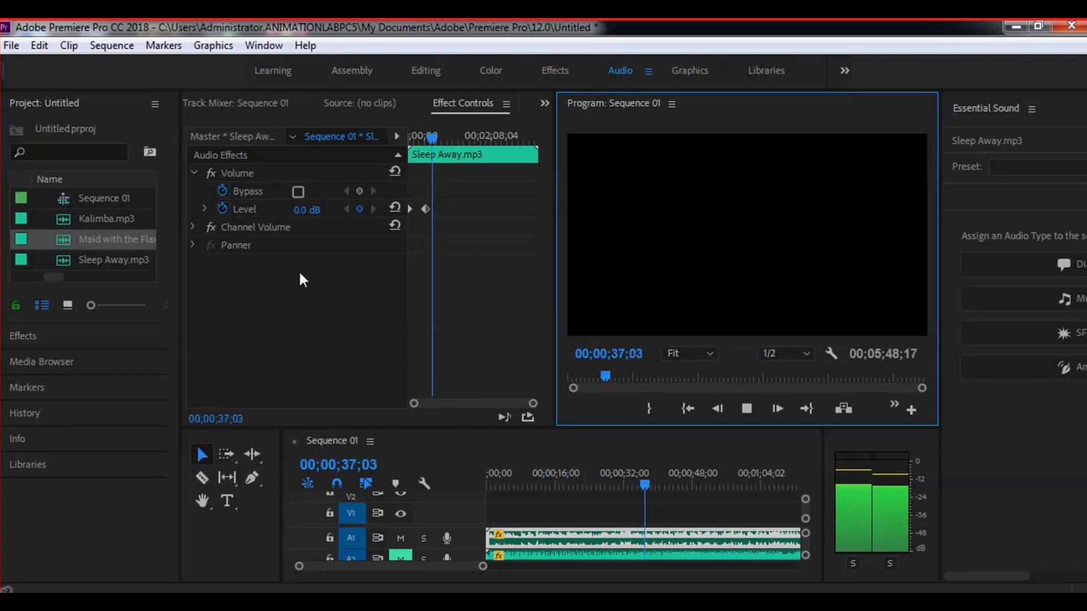
pyautogui.click(746, 409)
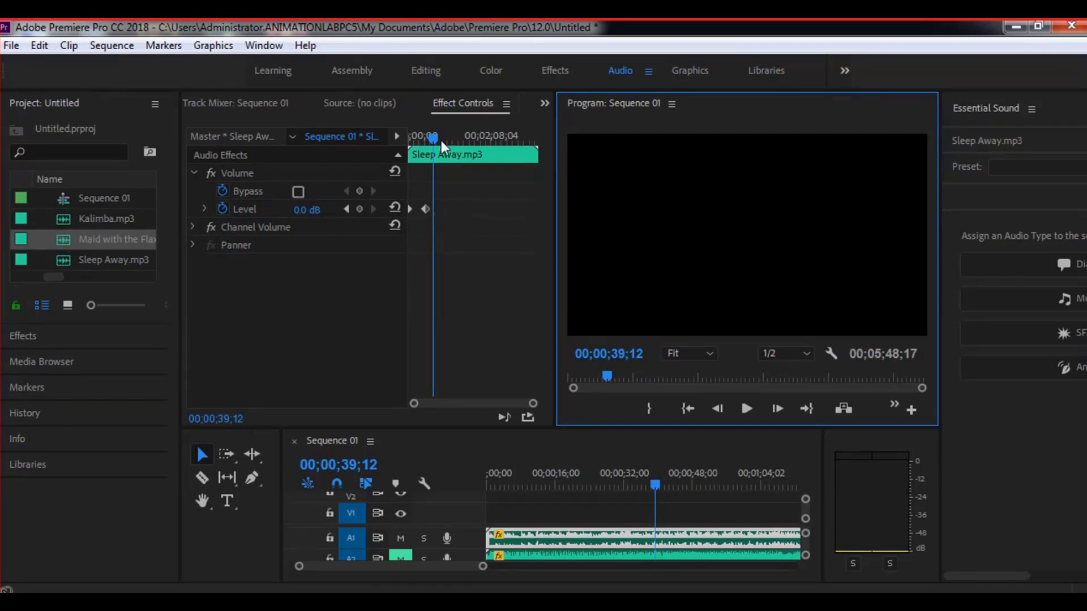
# Copy the 0.0 dB Level keyframe at 29 seconds and paste it at 00;00;51;15
pyautogui.moveTo(433, 137); pyautogui.dragTo(442, 137)
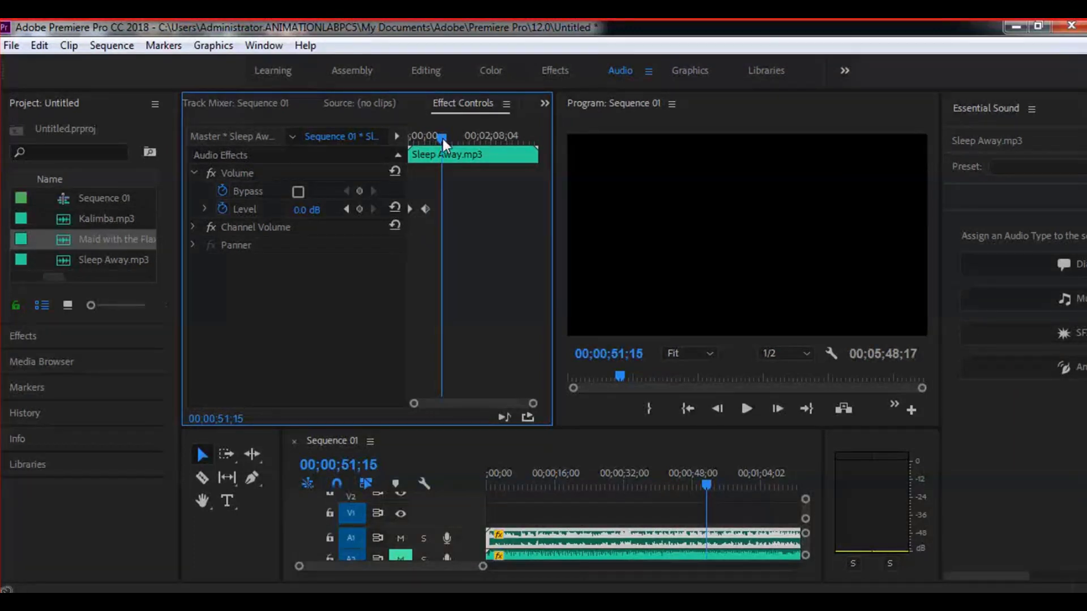
pyautogui.rightClick(428, 210)
pyautogui.click(479, 266)
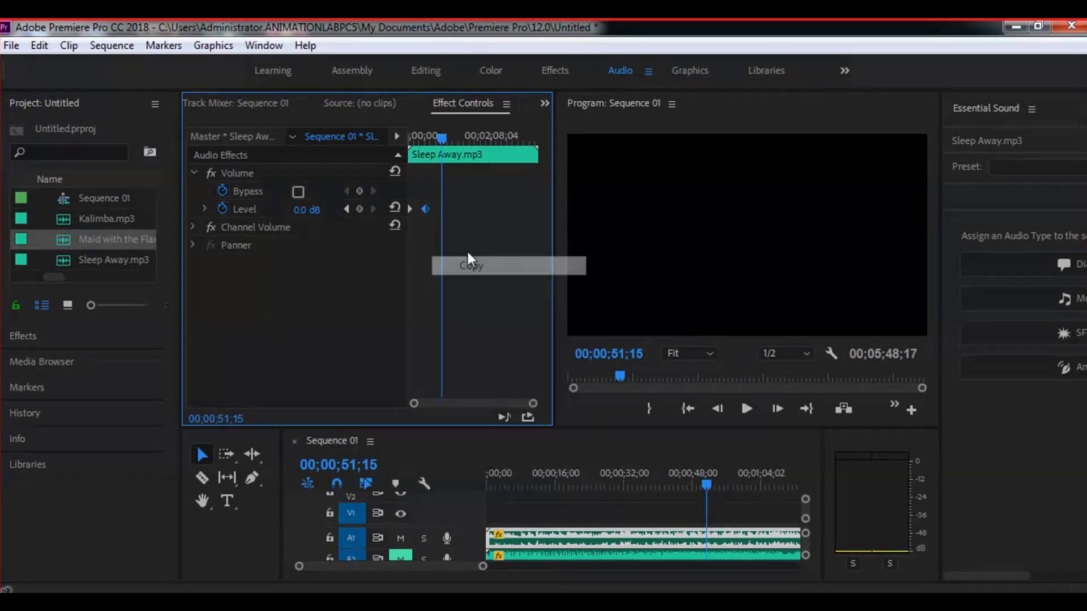
pyautogui.rightClick(444, 208)
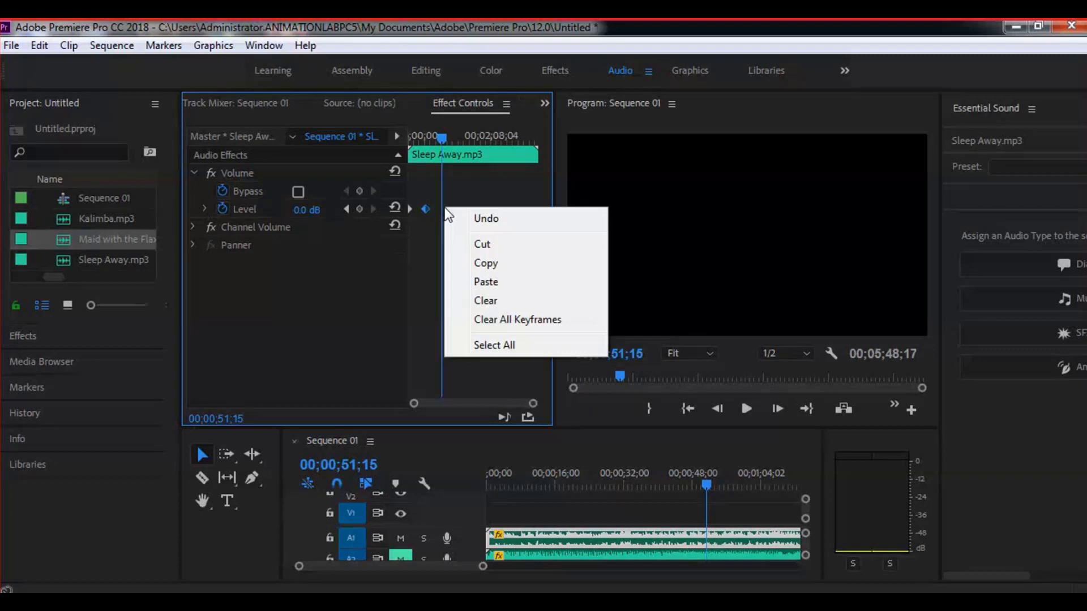
pyautogui.click(486, 282)
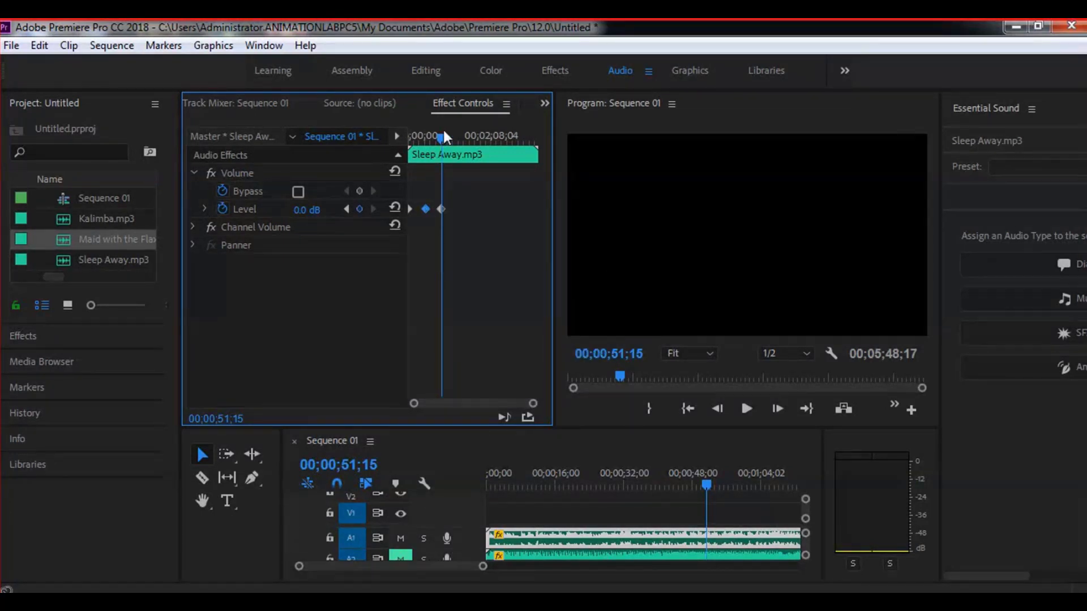
# Check the span between the two 0.0 dB keyframes, then enlarge the timeline and audio track A1 to display the volume line
pyautogui.moveTo(444, 137); pyautogui.dragTo(428, 137)
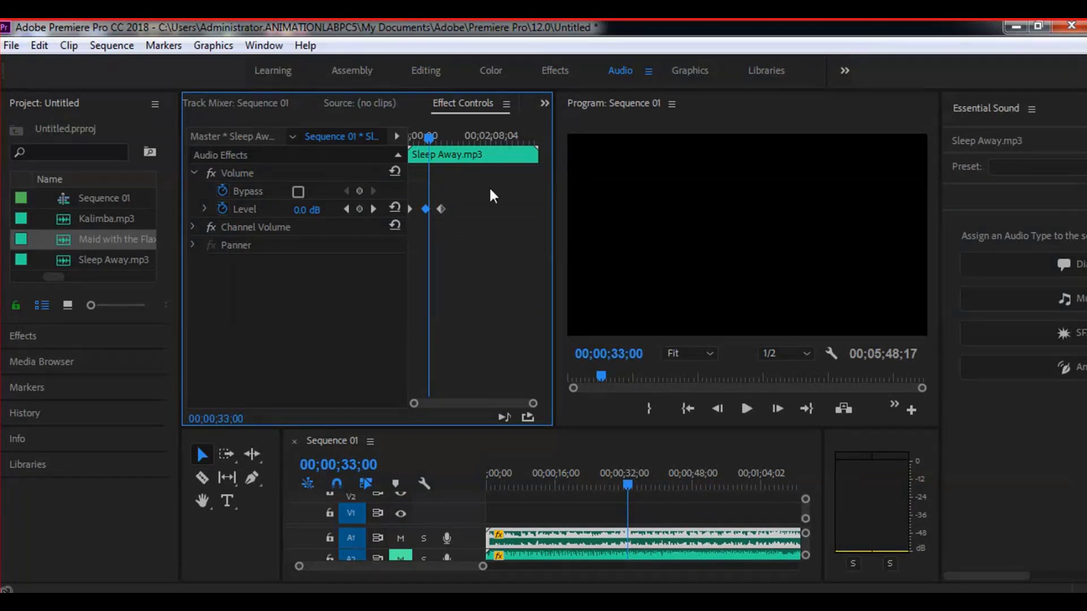
pyautogui.moveTo(426, 142); pyautogui.dragTo(442, 140)
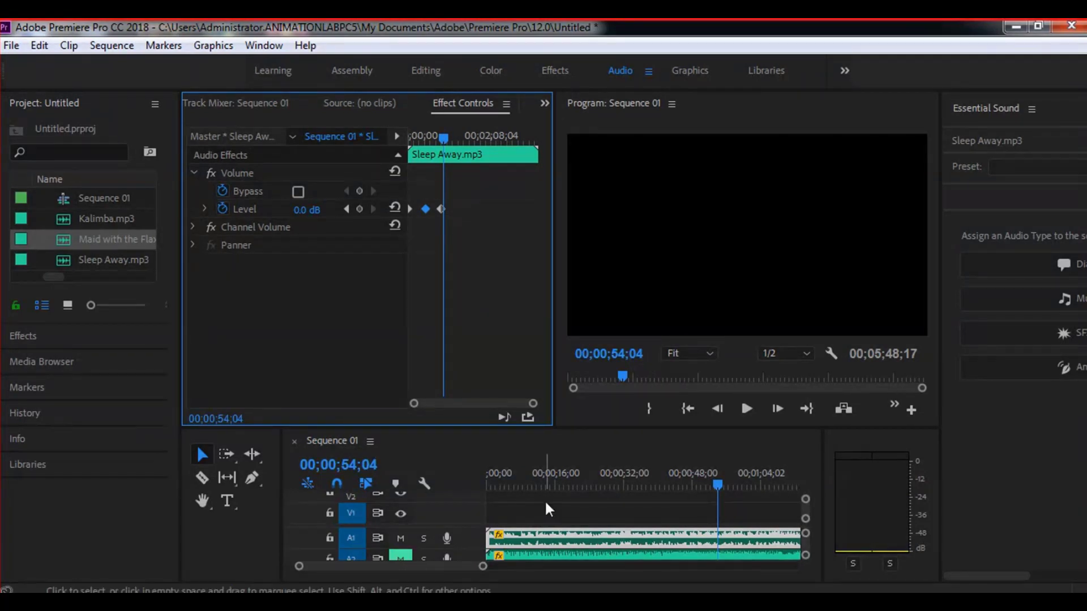
pyautogui.moveTo(563, 430); pyautogui.dragTo(566, 295)
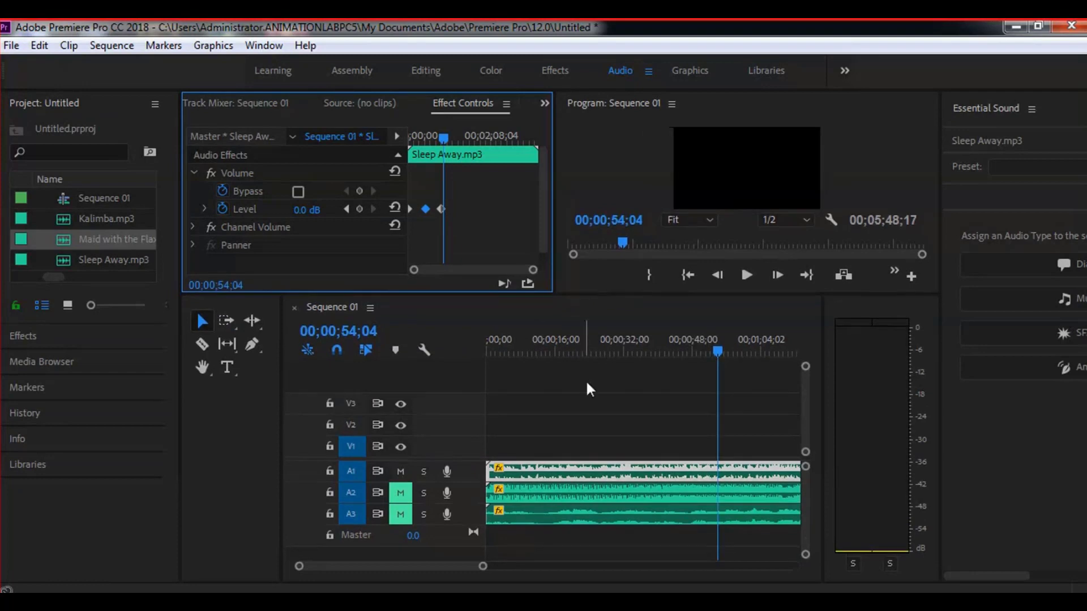
pyautogui.click(479, 488)
pyautogui.moveTo(478, 483); pyautogui.dragTo(475, 564)
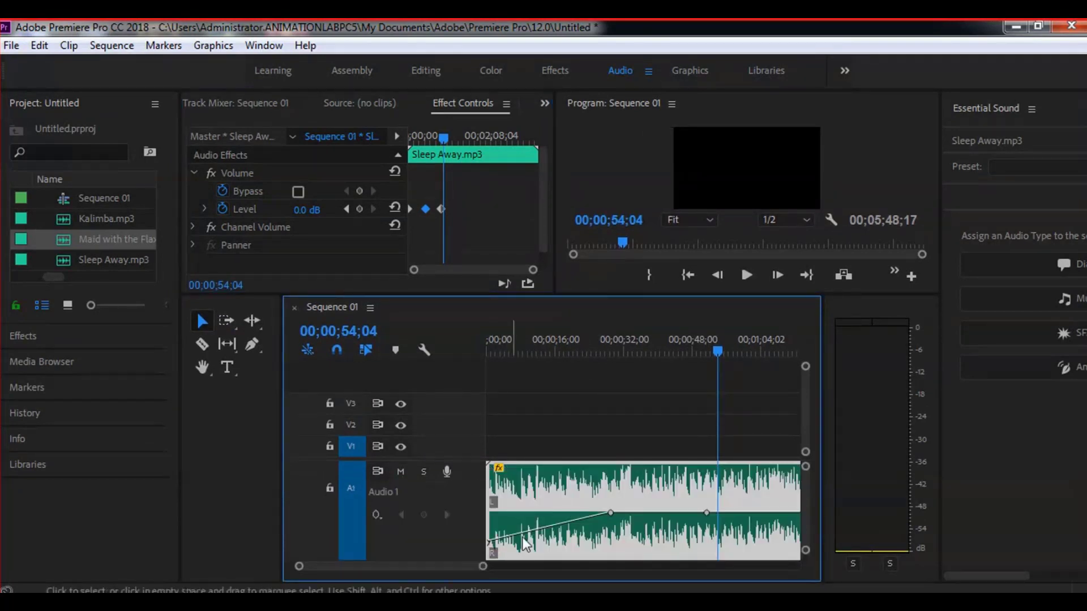
pyautogui.moveTo(602, 293); pyautogui.dragTo(602, 269)
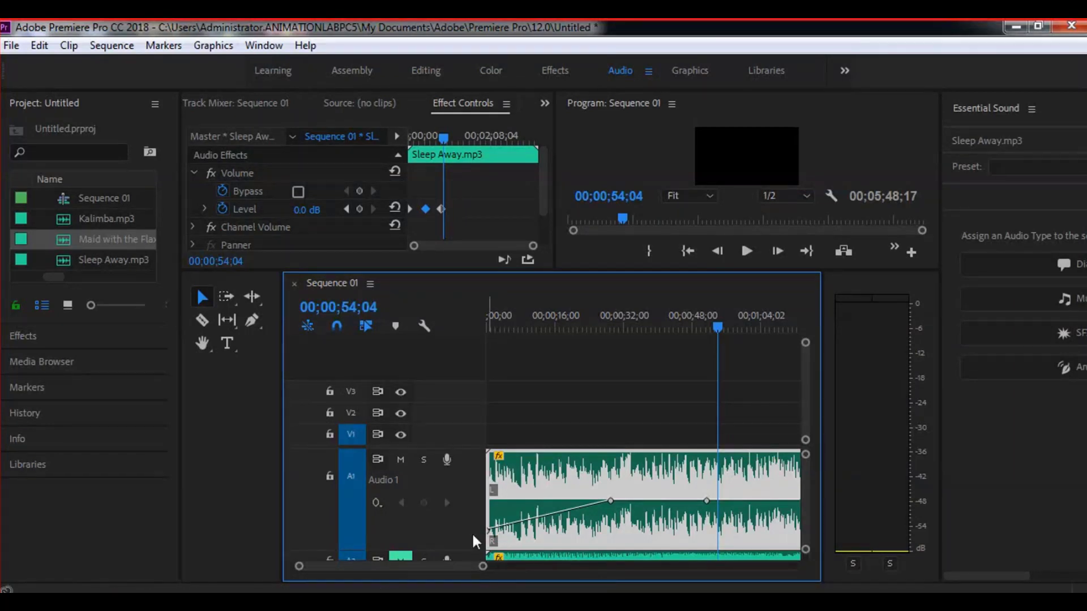
pyautogui.click(489, 533)
# Move the playhead to 00;01;14;00 and raise the Sleep Away clip's Volume level to 6.0 dB
pyautogui.moveTo(449, 137); pyautogui.dragTo(457, 139)
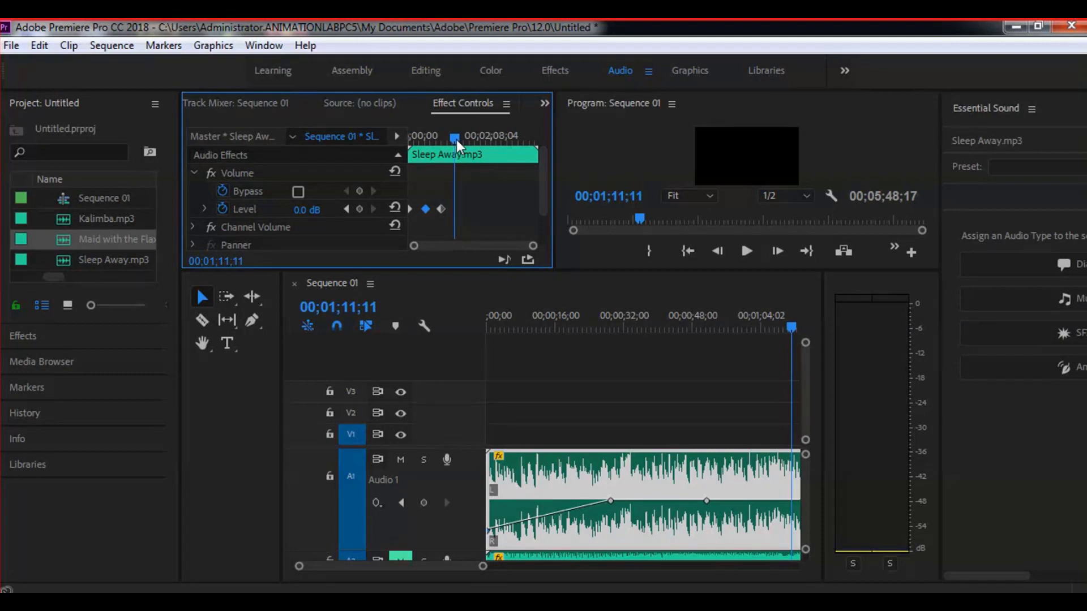
pyautogui.click(620, 195)
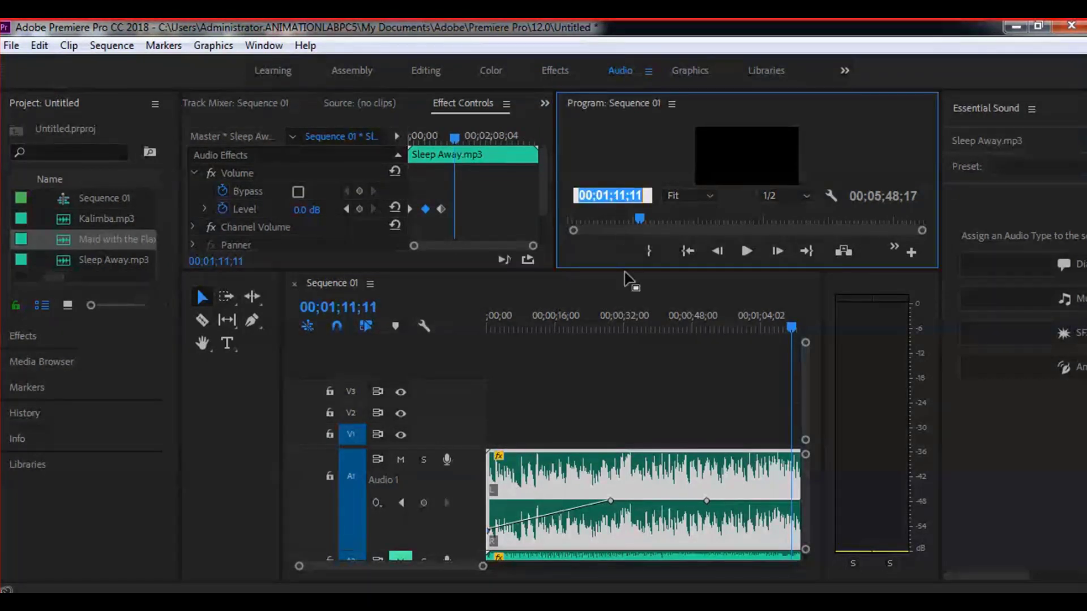
pyautogui.click(626, 195)
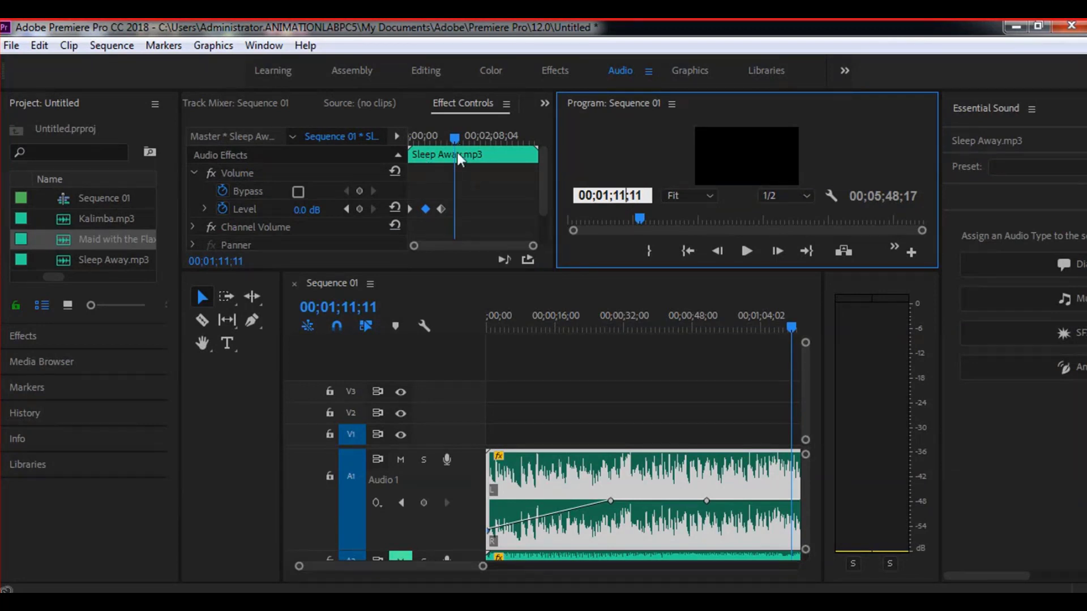
pyautogui.moveTo(459, 136); pyautogui.dragTo(461, 141)
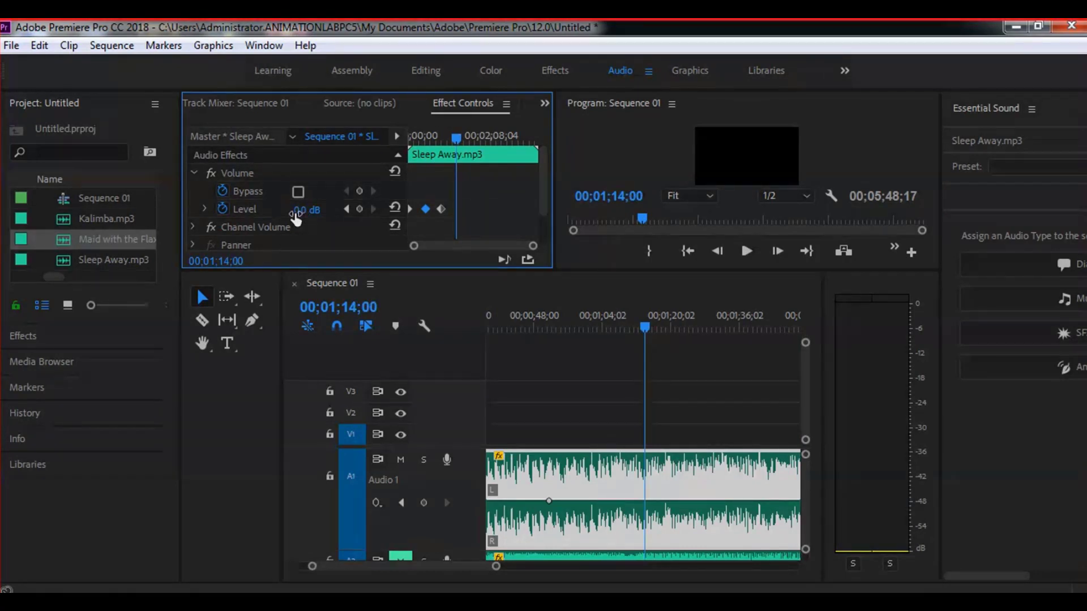
pyautogui.moveTo(295, 218); pyautogui.dragTo(309, 218)
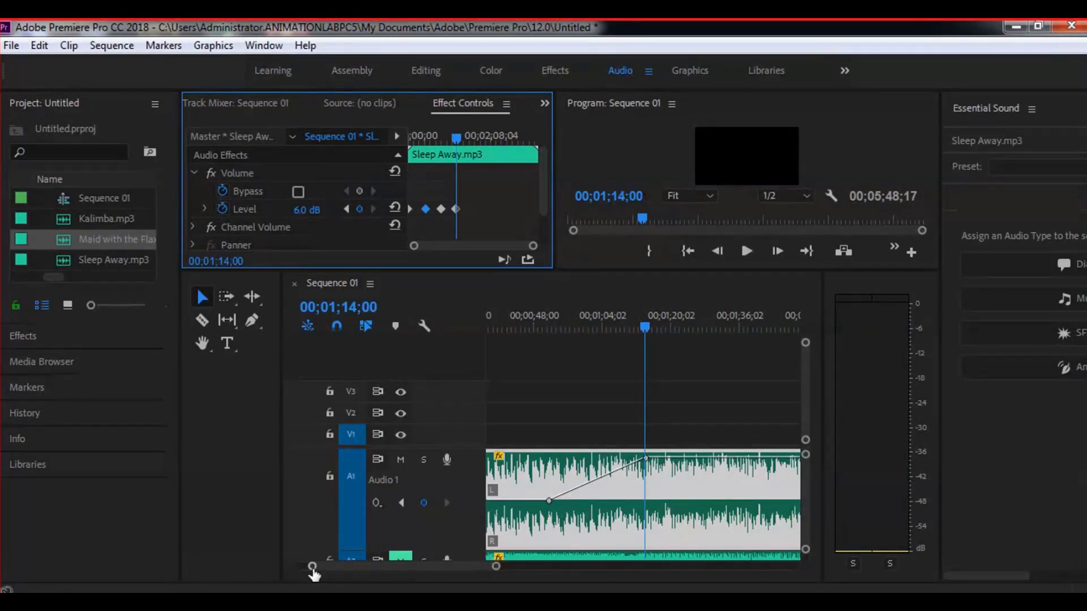
# Show more of the sequence in the timeline and play from an earlier point past the 6.0 dB keyframe
pyautogui.moveTo(313, 571); pyautogui.dragTo(287, 572)
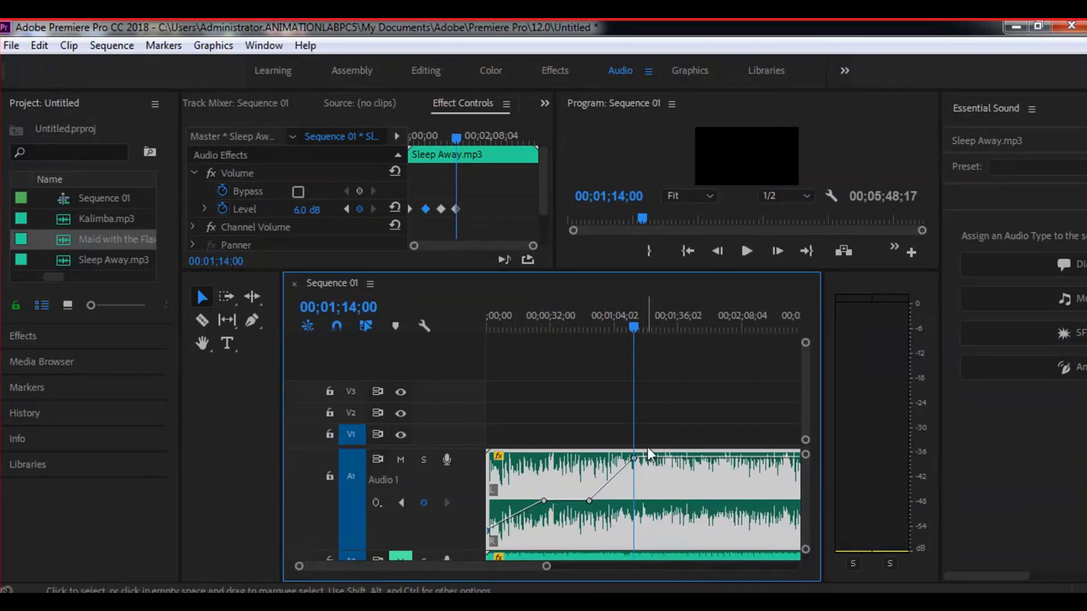
pyautogui.moveTo(659, 321); pyautogui.dragTo(510, 374)
pyautogui.click(745, 253)
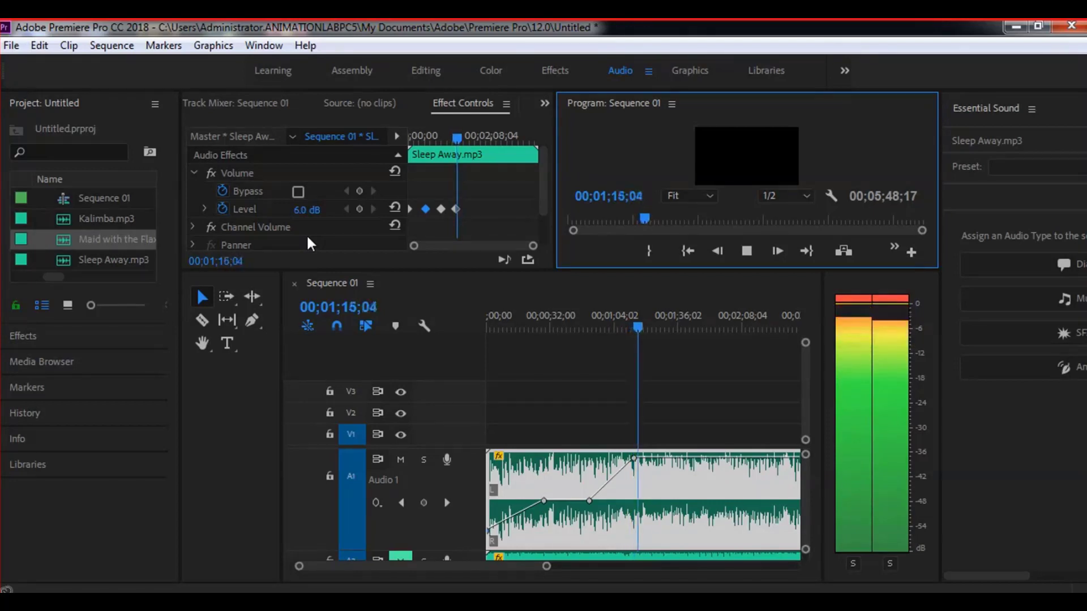
pyautogui.click(747, 251)
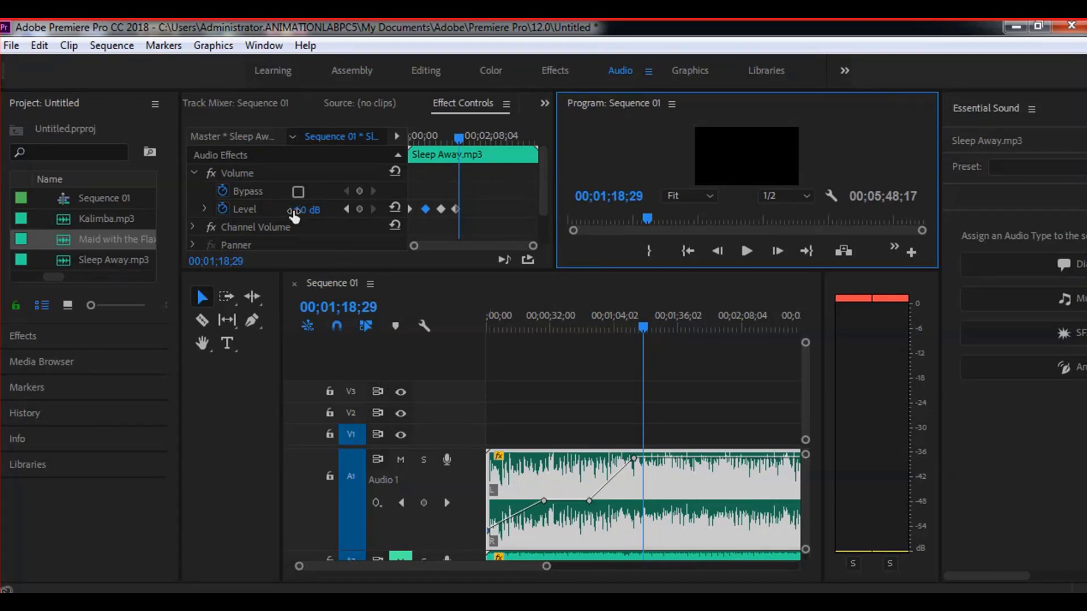
# Paste a copy of the 0.0 dB Level keyframe from 00;00;51;15 at 00;01;32;14
pyautogui.moveTo(464, 138); pyautogui.dragTo(472, 138)
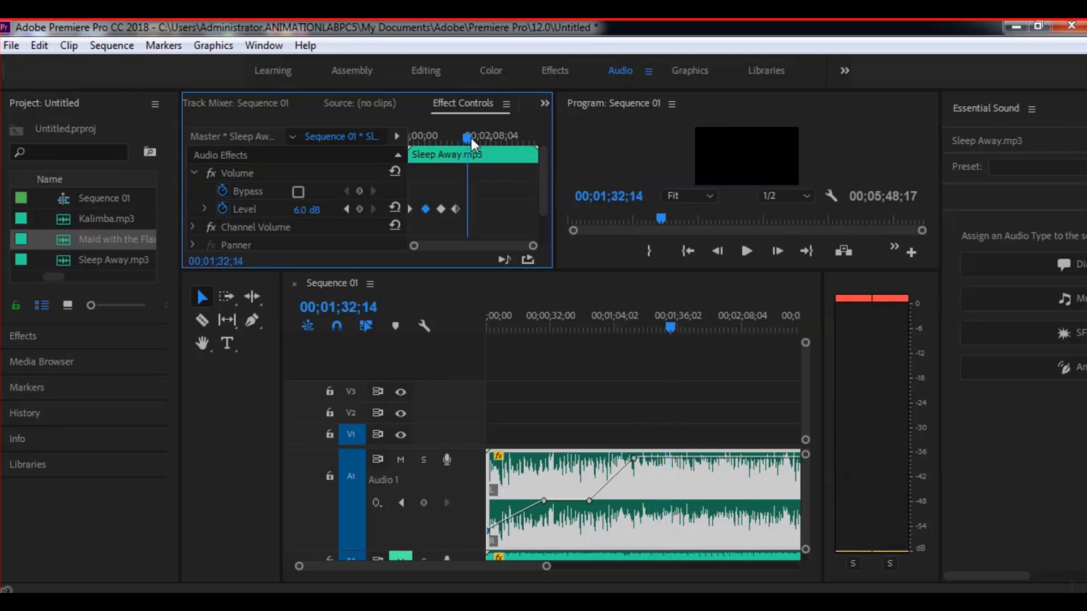
pyautogui.click(441, 209)
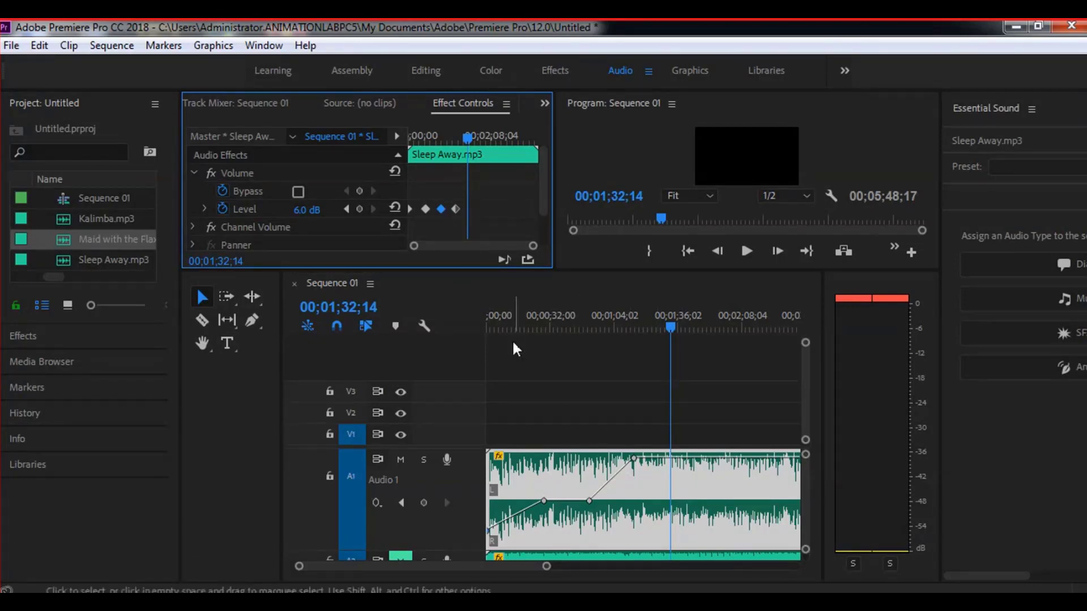
pyautogui.hotkey('ctrl', 'v')
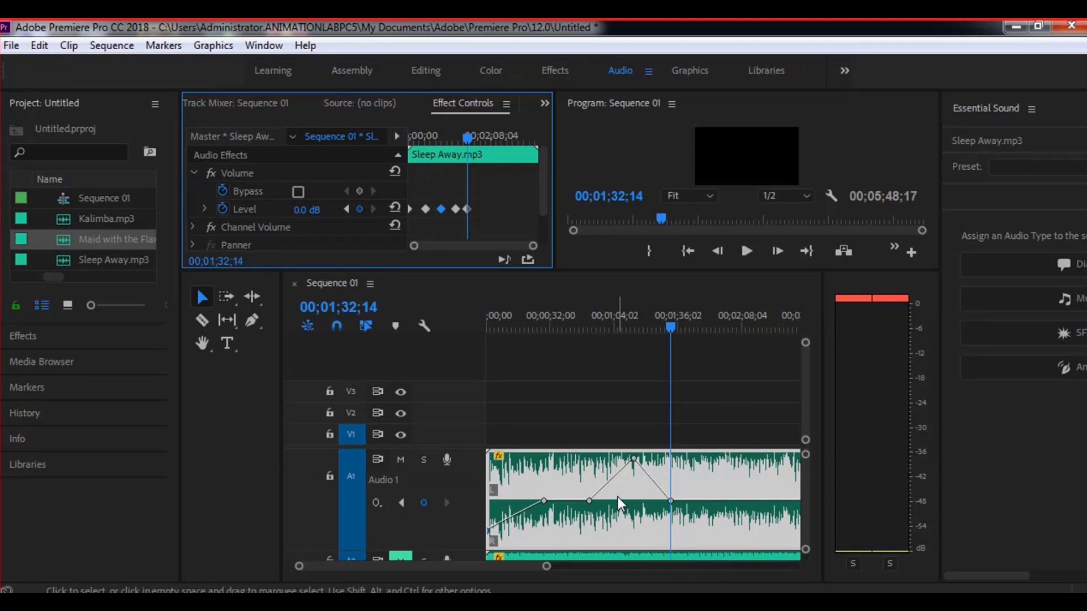
# Play the sequence from 00;00;47;06 through the volume peak to just past the last keyframe
pyautogui.click(653, 330)
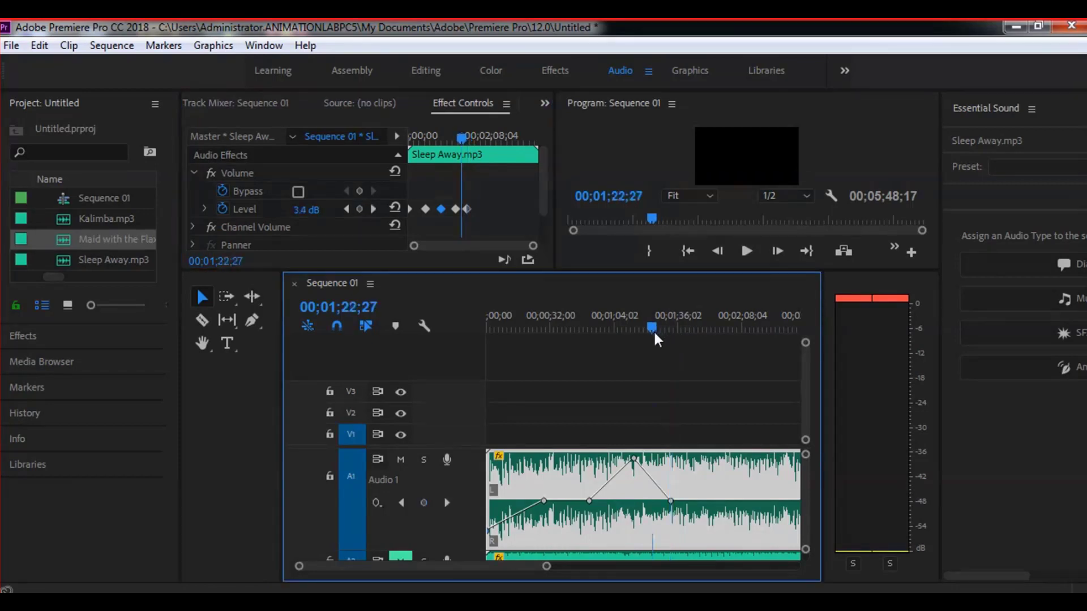
pyautogui.moveTo(653, 331); pyautogui.dragTo(580, 340)
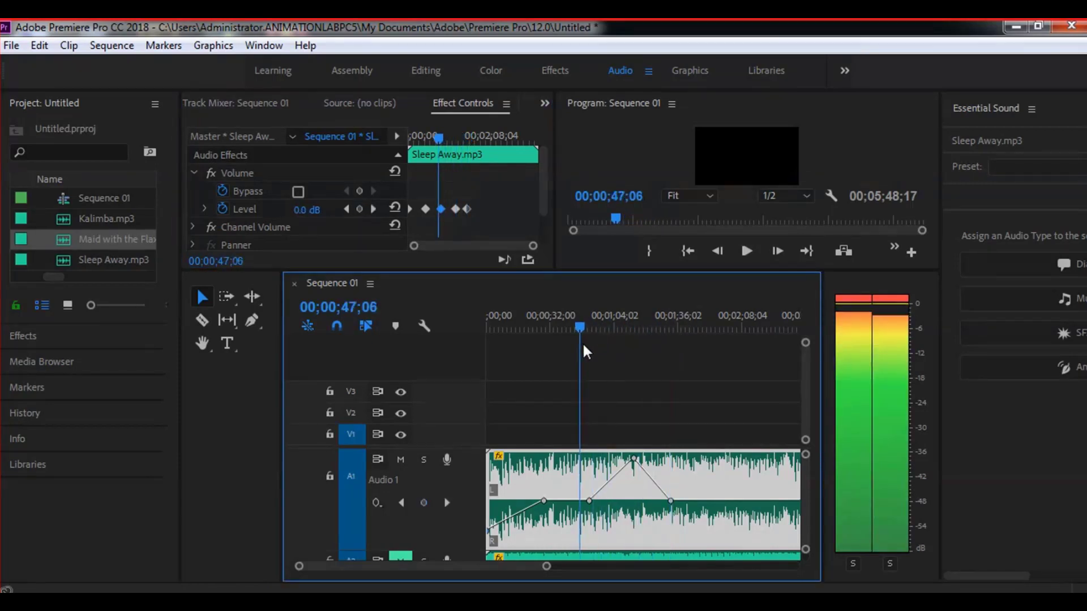
pyautogui.click(748, 252)
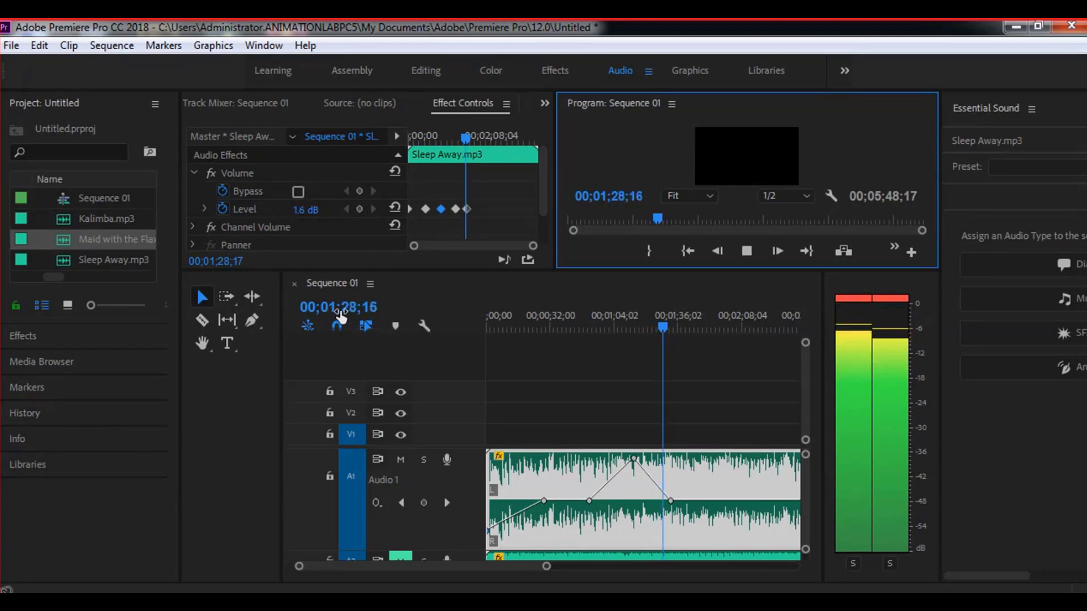
pyautogui.click(748, 252)
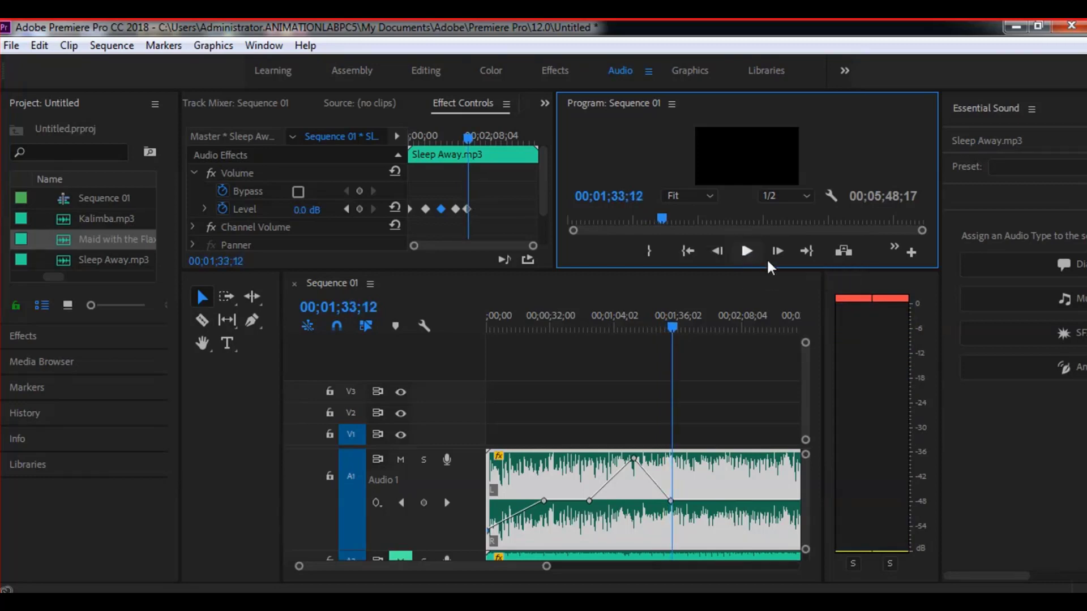
# Paste a copy of the Sleep Away clip's 0.0 dB Level keyframe from 00;01;32;14 at 00;01;52;18 and play briefly from there
pyautogui.moveTo(547, 567); pyautogui.dragTo(570, 567)
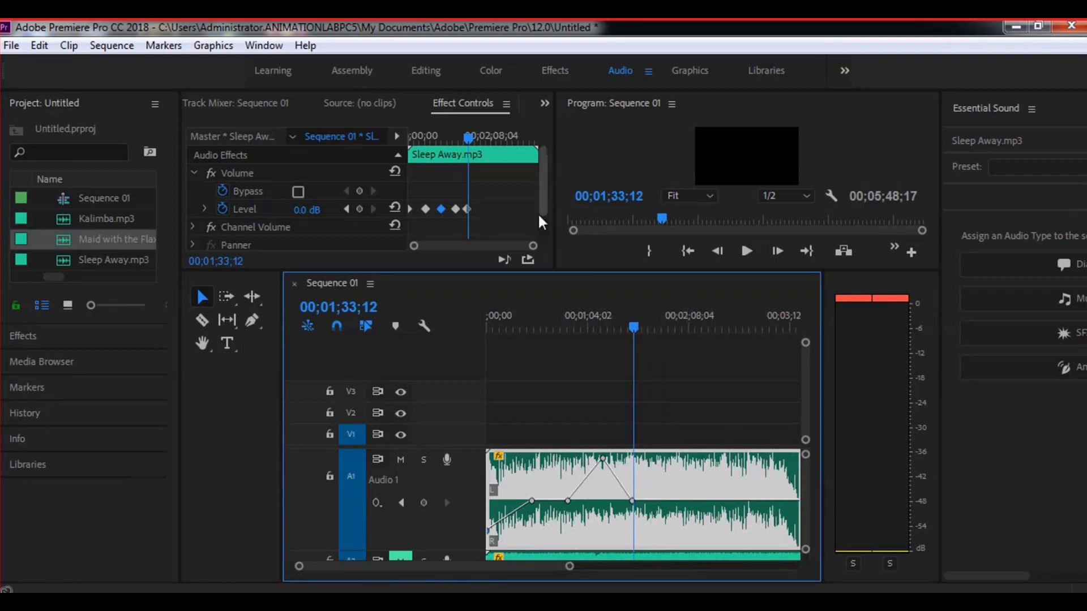
pyautogui.moveTo(475, 144); pyautogui.dragTo(481, 138)
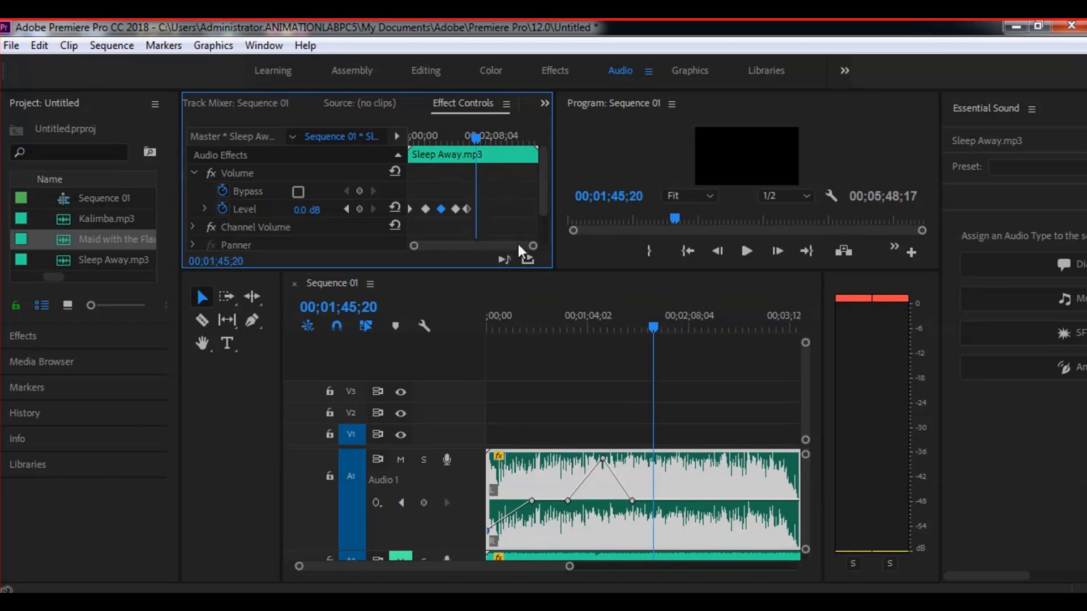
pyautogui.moveTo(532, 249)
pyautogui.mouseDown()
pyautogui.moveTo(517, 249)
pyautogui.moveTo(526, 247)
pyautogui.mouseUp()
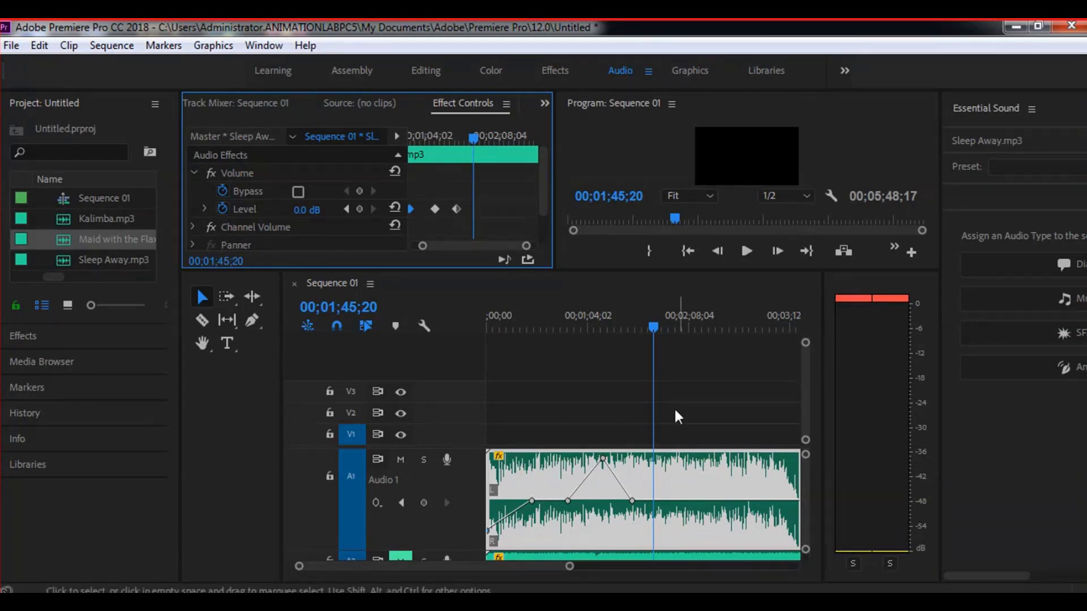
pyautogui.moveTo(652, 328); pyautogui.dragTo(664, 327)
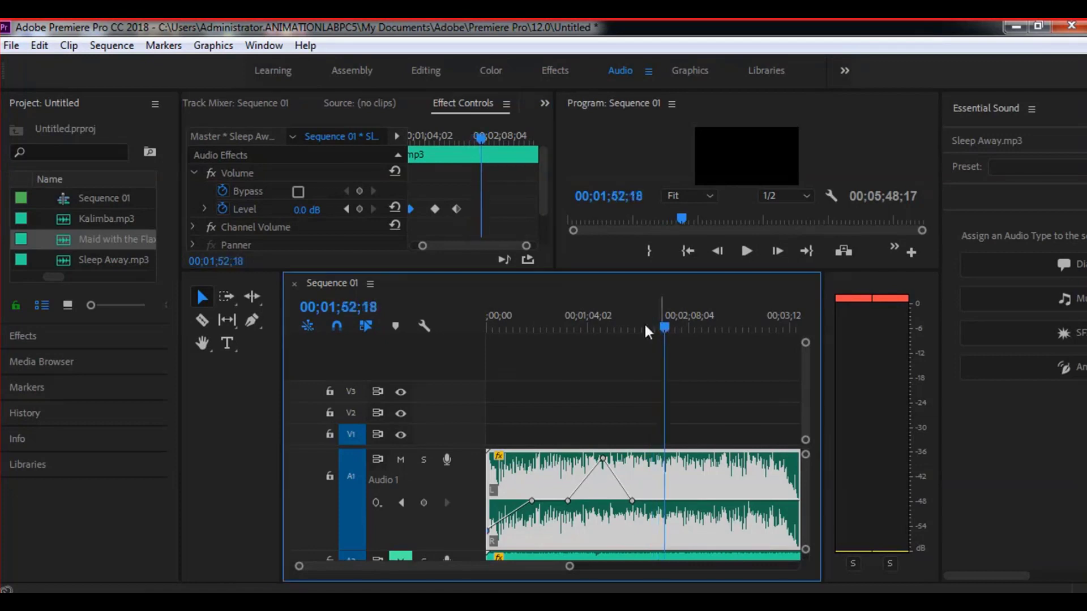
pyautogui.click(457, 209)
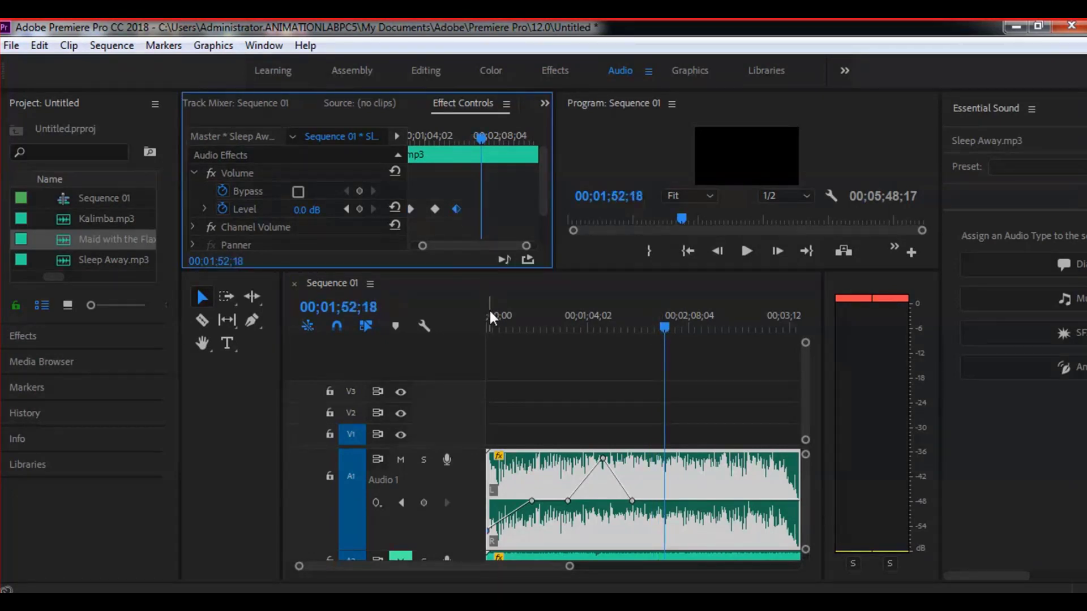
pyautogui.hotkey('ctrl', 'v')
pyautogui.click(665, 329)
pyautogui.press('space')
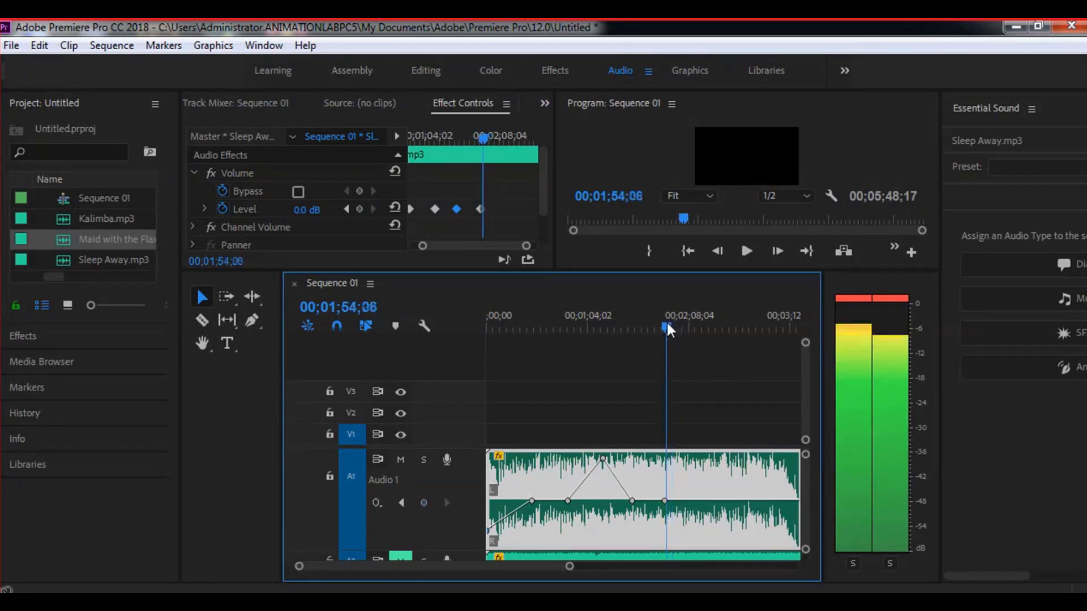
# Lower the Volume level to -287.5 dB at 00;01;56;11 and play the drop from 00;01;49;10
pyautogui.moveTo(667, 320); pyautogui.dragTo(670, 324)
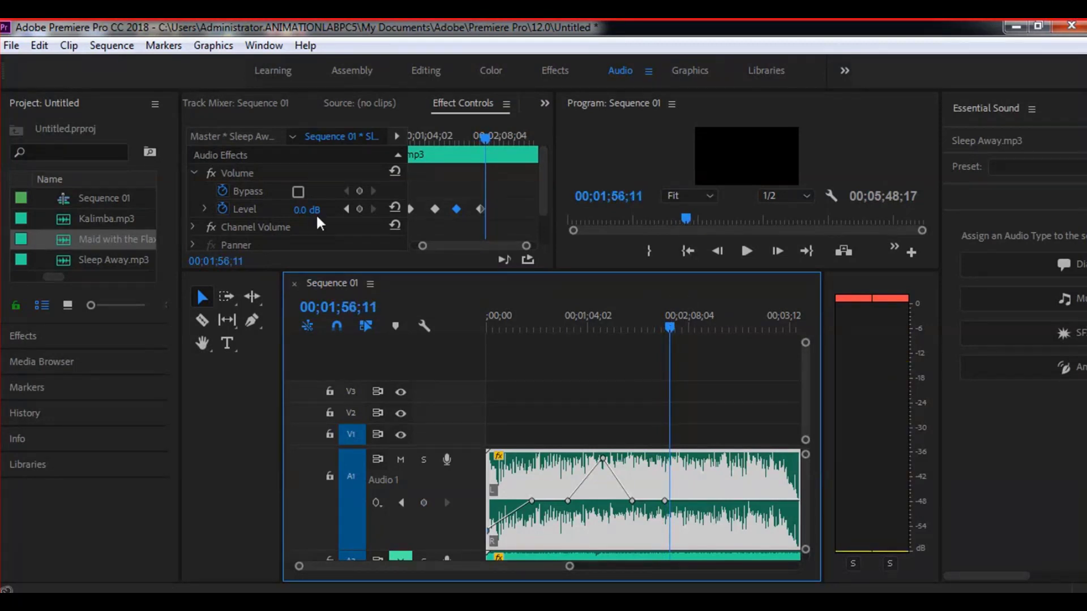
pyautogui.moveTo(309, 209); pyautogui.dragTo(227, 210)
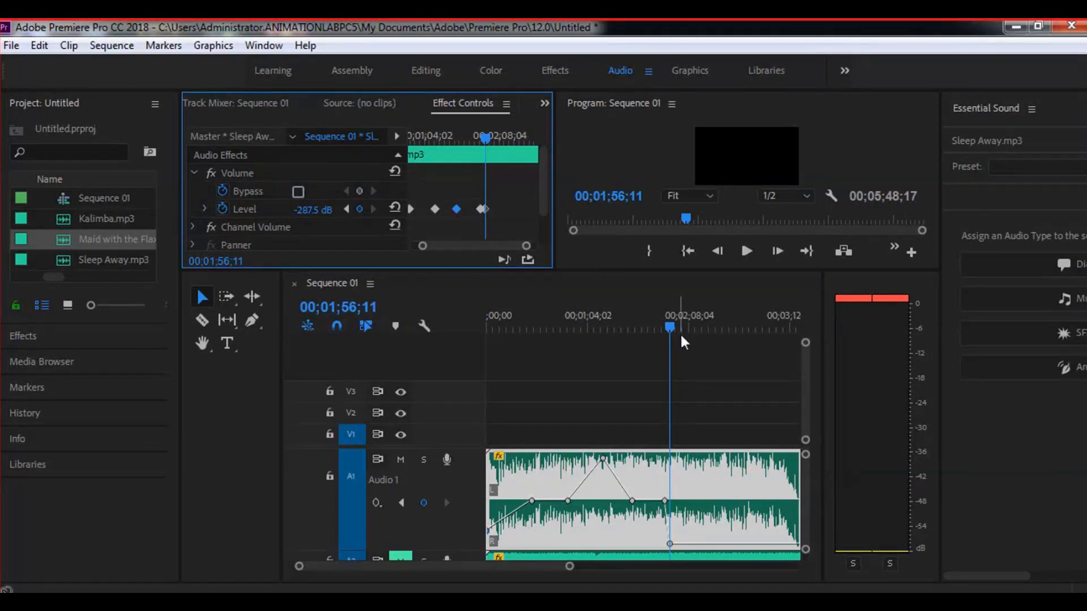
pyautogui.moveTo(667, 325); pyautogui.dragTo(660, 325)
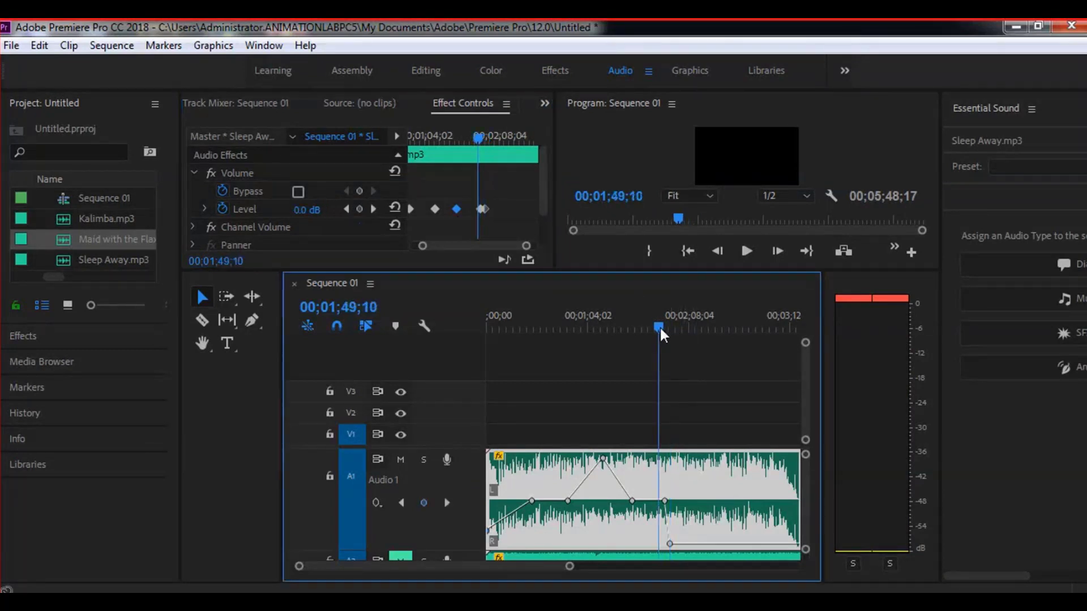
pyautogui.press('space')
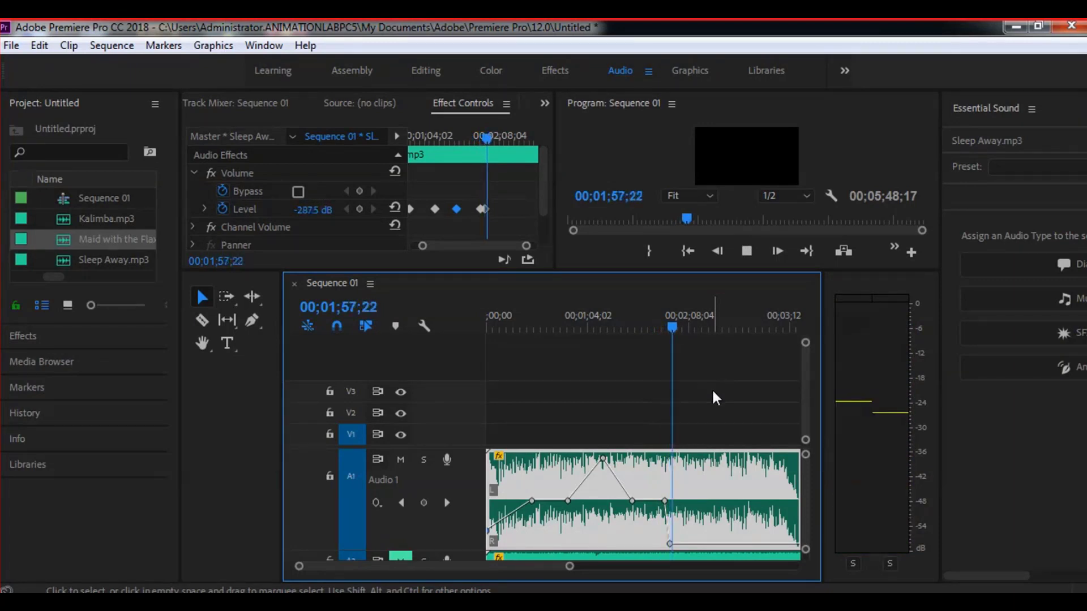
# Paste a copy of the 0.0 dB Level keyframe from 00;01;32;14 at 00;01;59;18
pyautogui.moveTo(671, 327); pyautogui.dragTo(671, 324)
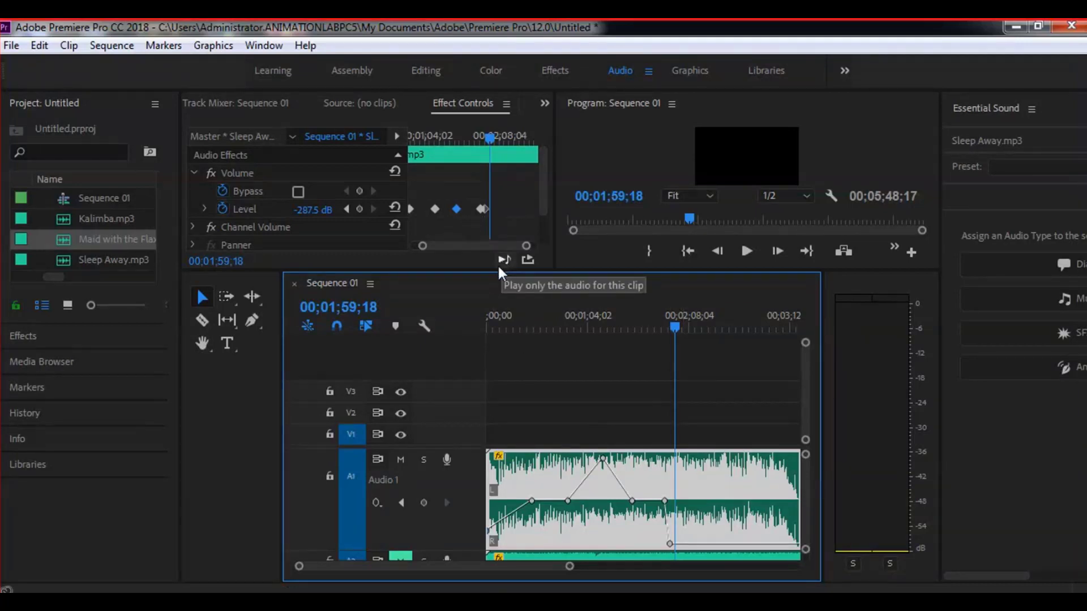
pyautogui.rightClick(458, 207)
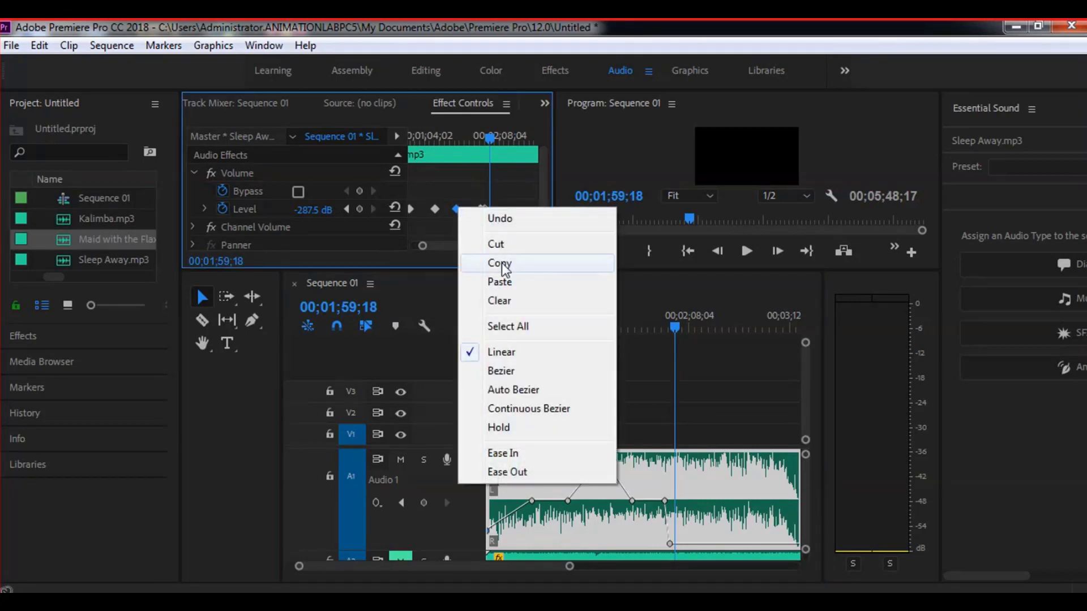
pyautogui.click(505, 265)
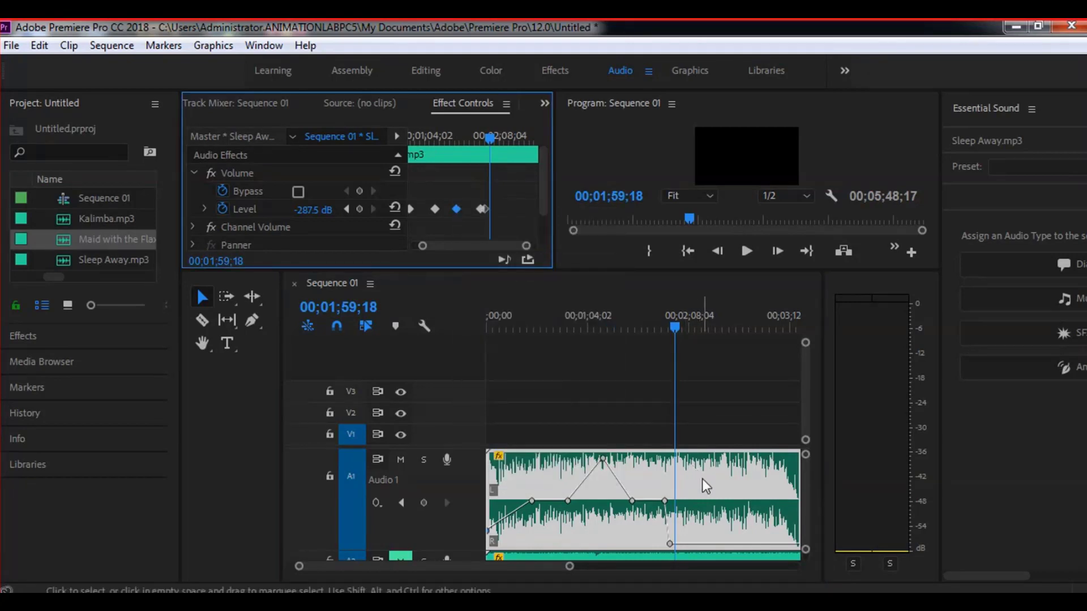
pyautogui.rightClick(491, 206)
pyautogui.rightClick(509, 208)
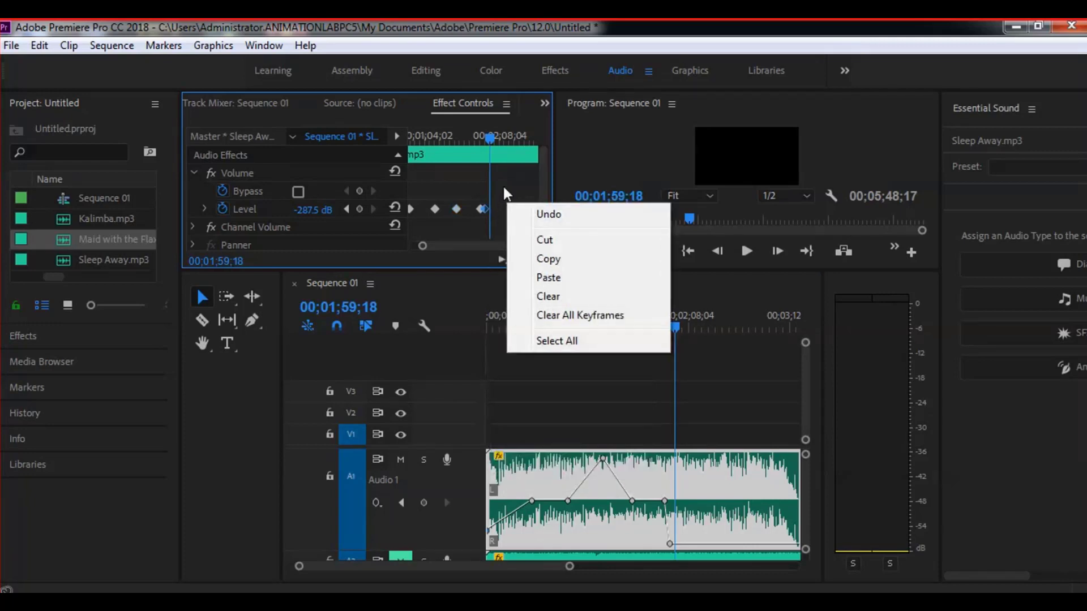
pyautogui.click(503, 196)
pyautogui.hotkey('ctrl', 'v')
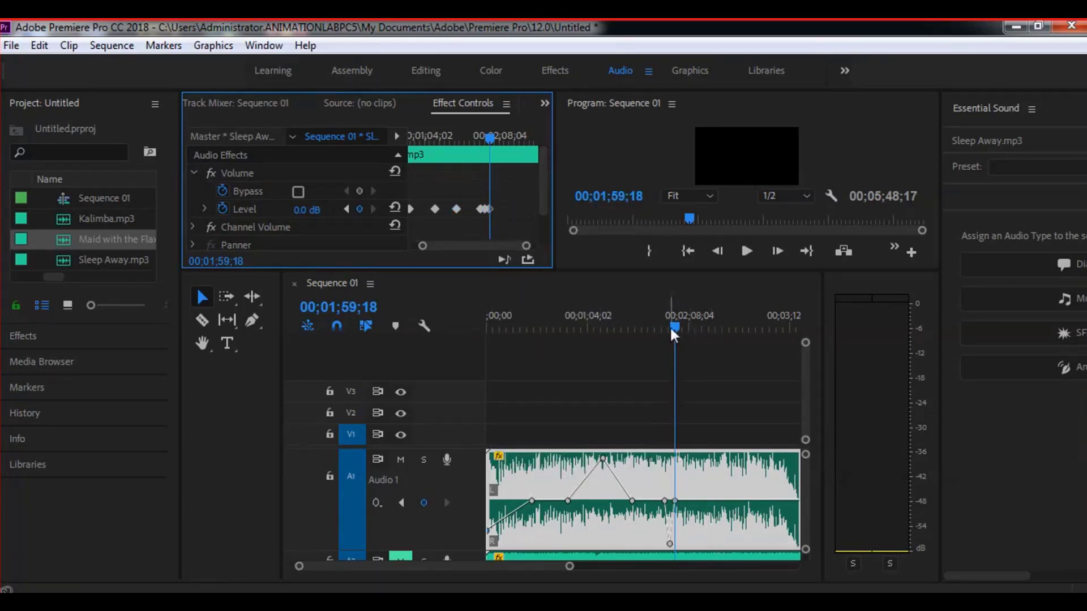
# Play the sequence from 00;01;51;15 through the -287.5 dB dip to a few seconds past the last keyframe
pyautogui.moveTo(671, 326); pyautogui.dragTo(659, 330)
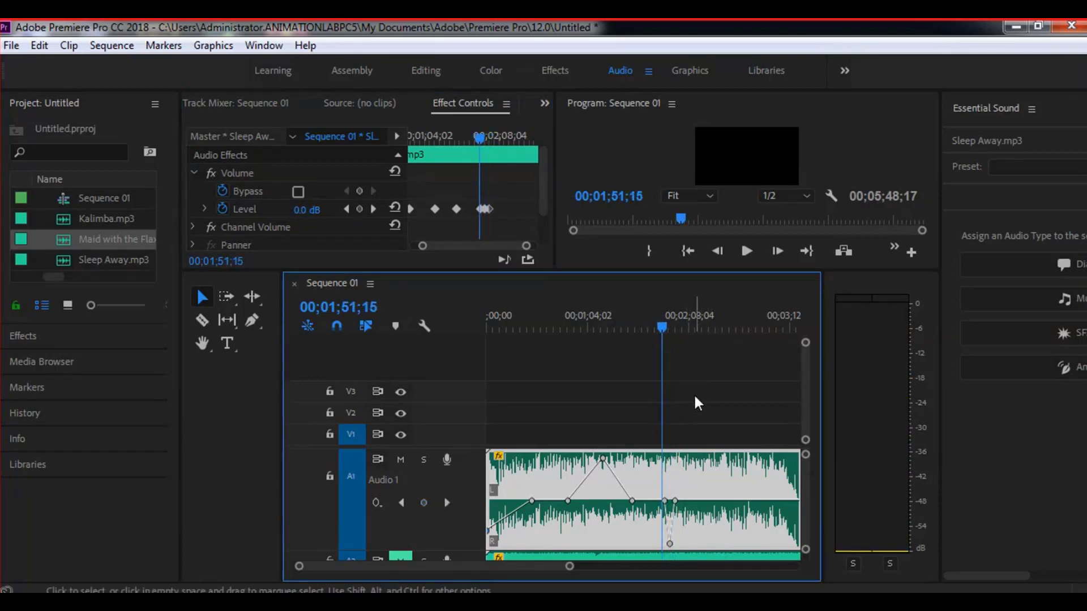
pyautogui.press('space')
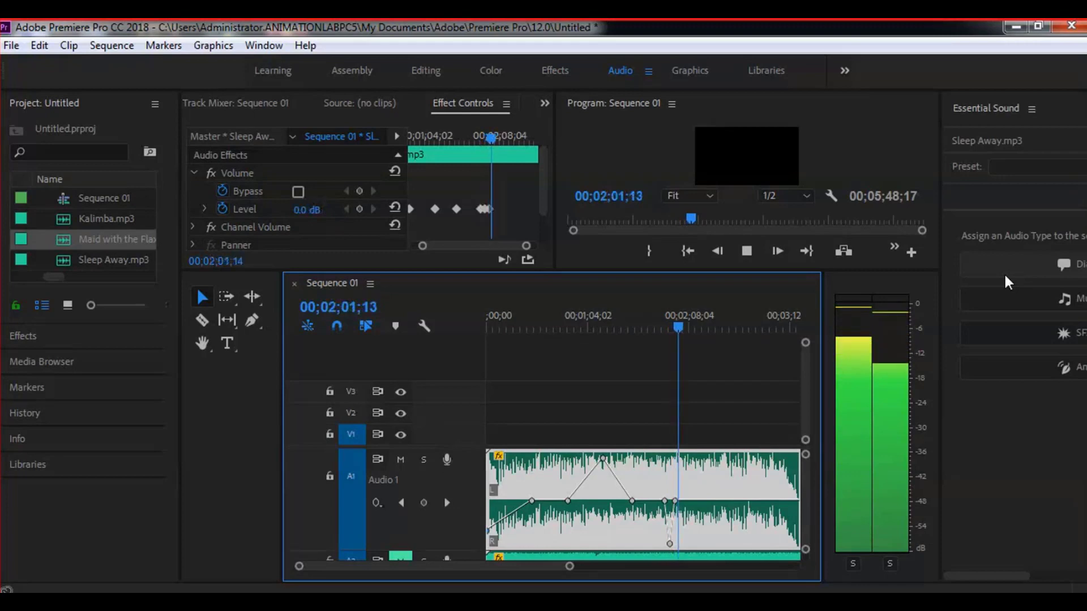
pyautogui.press('space')
pyautogui.click(748, 253)
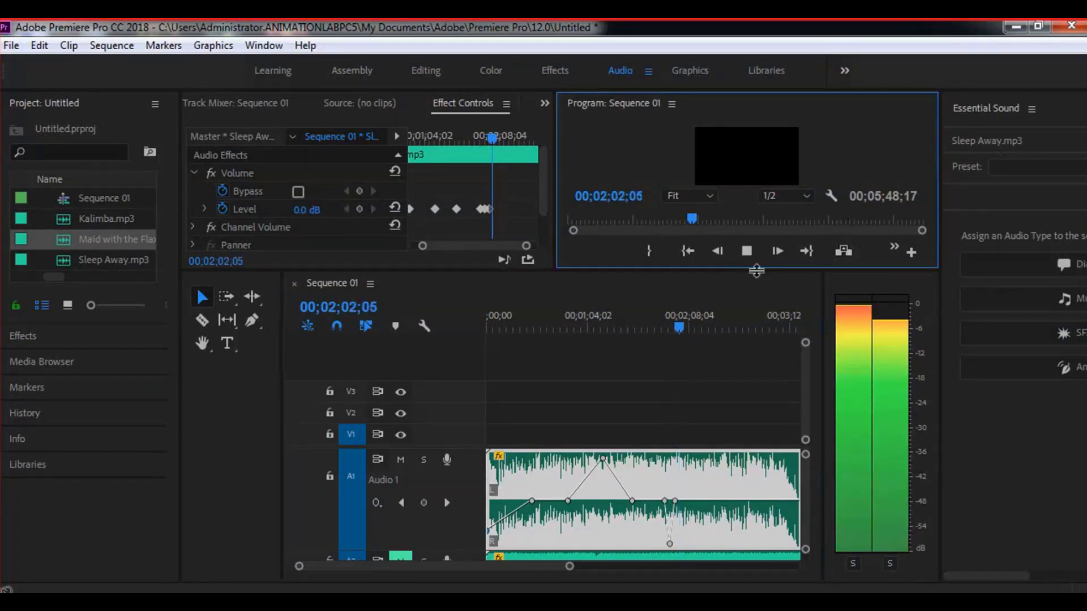
pyautogui.click(749, 251)
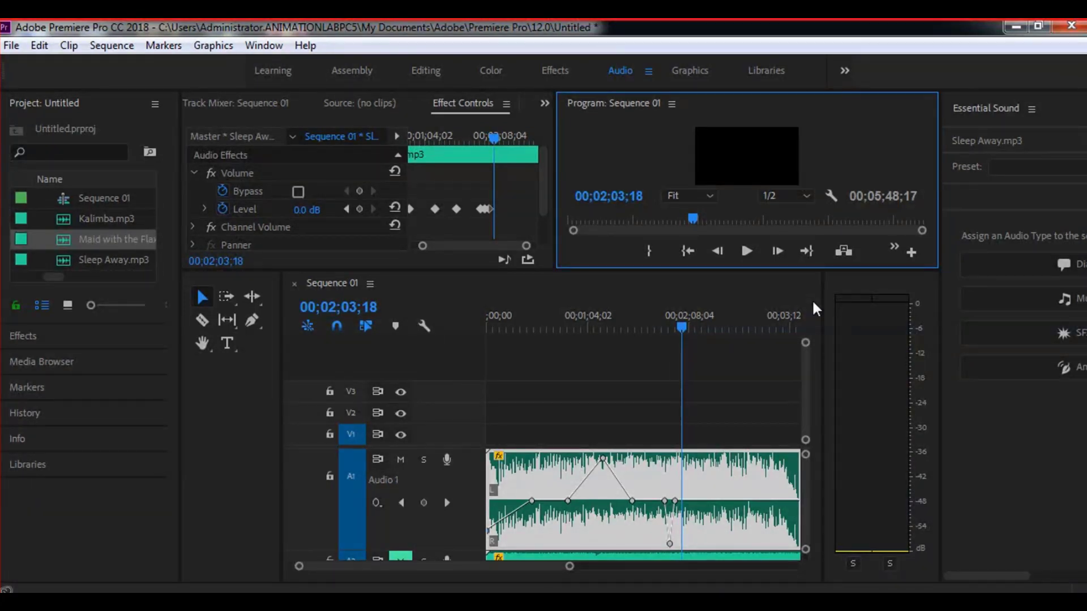
# Paste the 0.0 dB Level keyframe at 00;02;14;25 and raise the Level to 6.0 dB at 00;02;18;02
pyautogui.click(683, 329)
pyautogui.moveTo(681, 327); pyautogui.dragTo(699, 327)
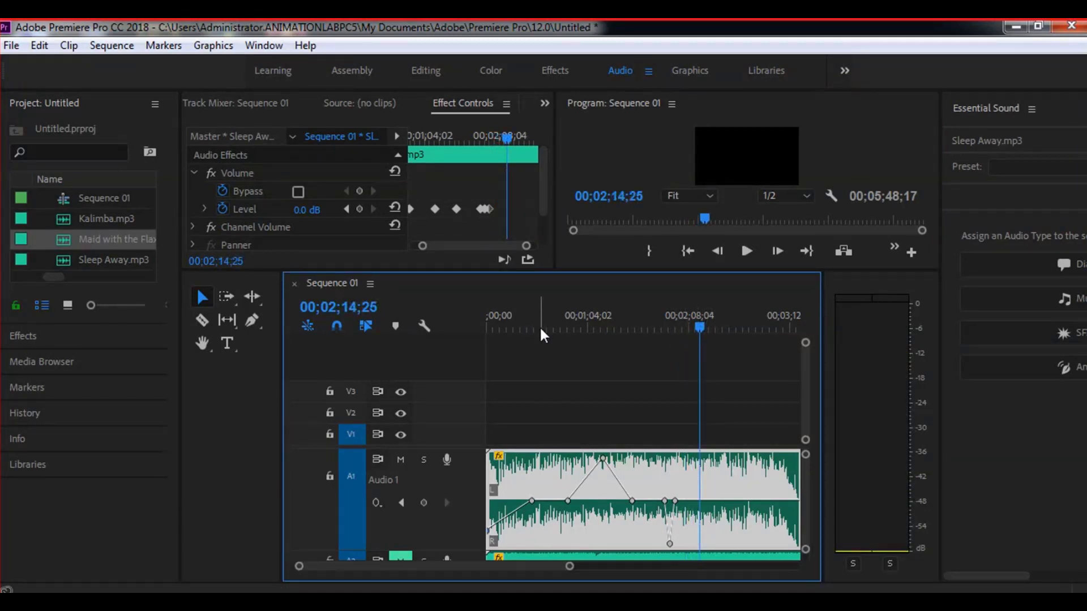
pyautogui.click(454, 210)
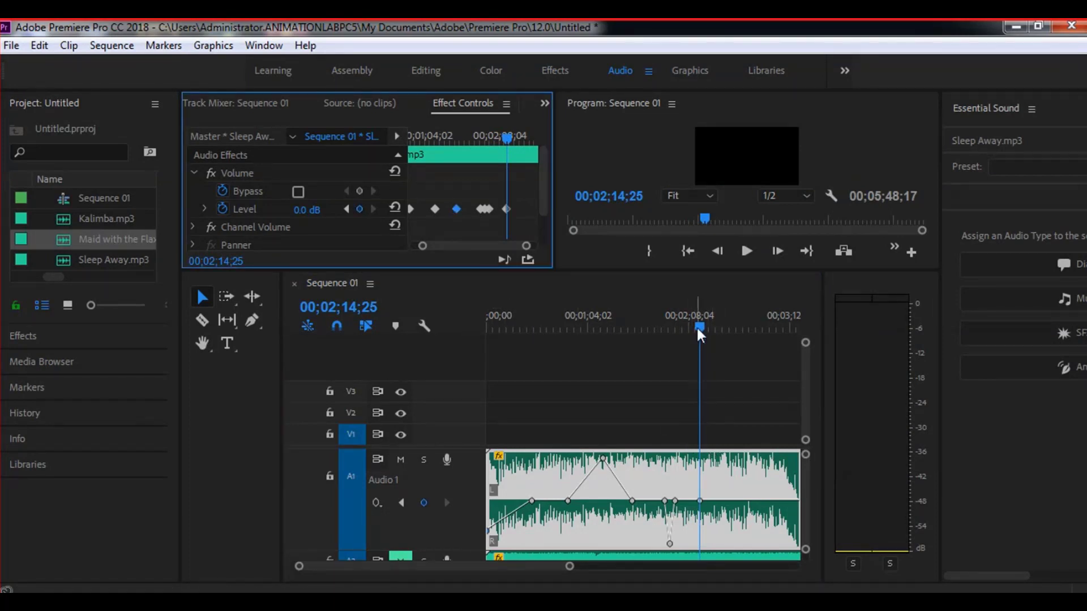
pyautogui.moveTo(698, 326); pyautogui.dragTo(704, 327)
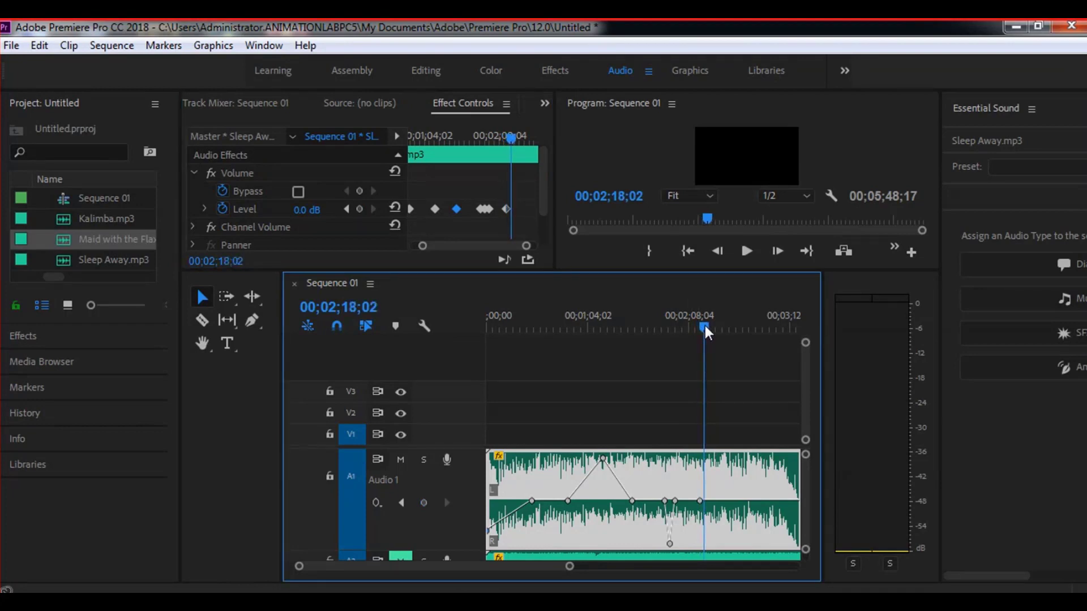
pyautogui.moveTo(313, 210); pyautogui.dragTo(347, 210)
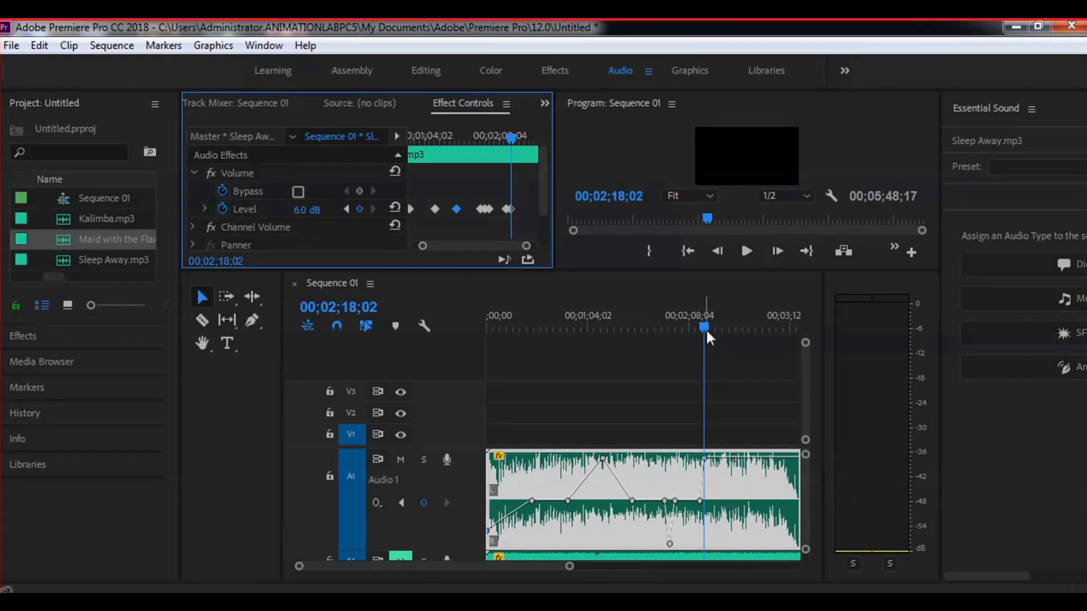
# Paste a copy of the 0.0 dB Level keyframe from 00;01;32;14 at 00;02;19;21
pyautogui.moveTo(705, 329); pyautogui.dragTo(708, 328)
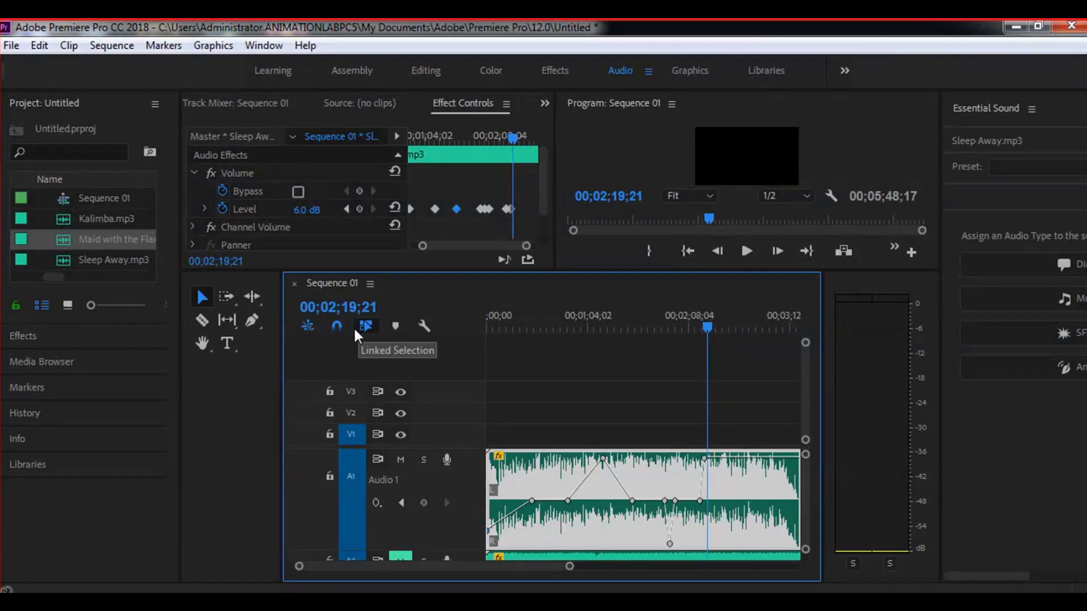
pyautogui.rightClick(459, 210)
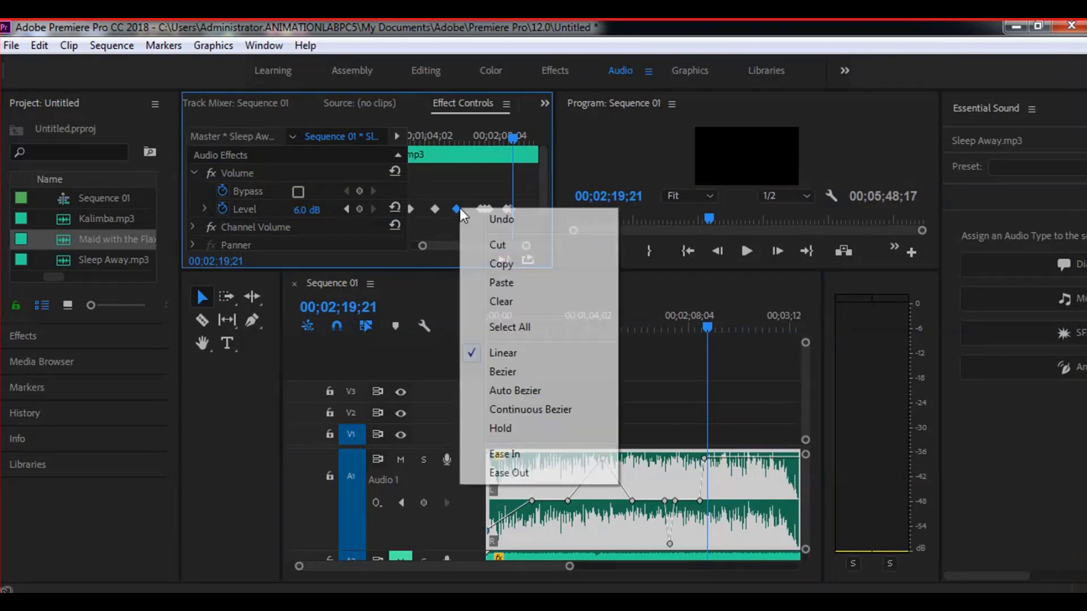
pyautogui.click(505, 269)
pyautogui.hotkey('ctrl', 'v')
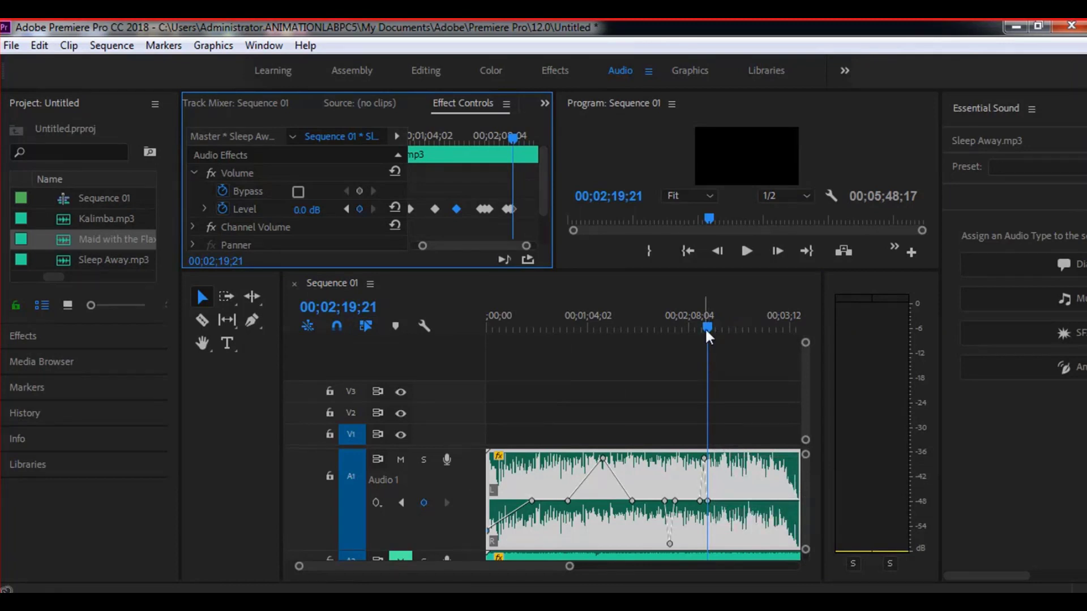
# Play the sequence from 00;02;08;26 through the short 6.0 dB peak to just past the last keyframe
pyautogui.moveTo(707, 327); pyautogui.dragTo(689, 329)
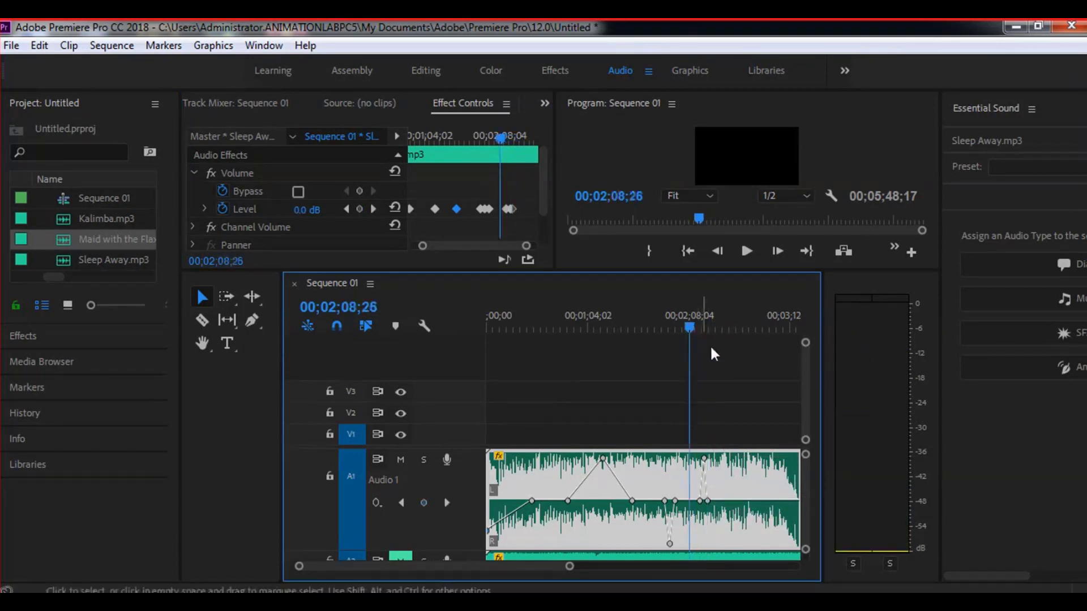
pyautogui.press('space')
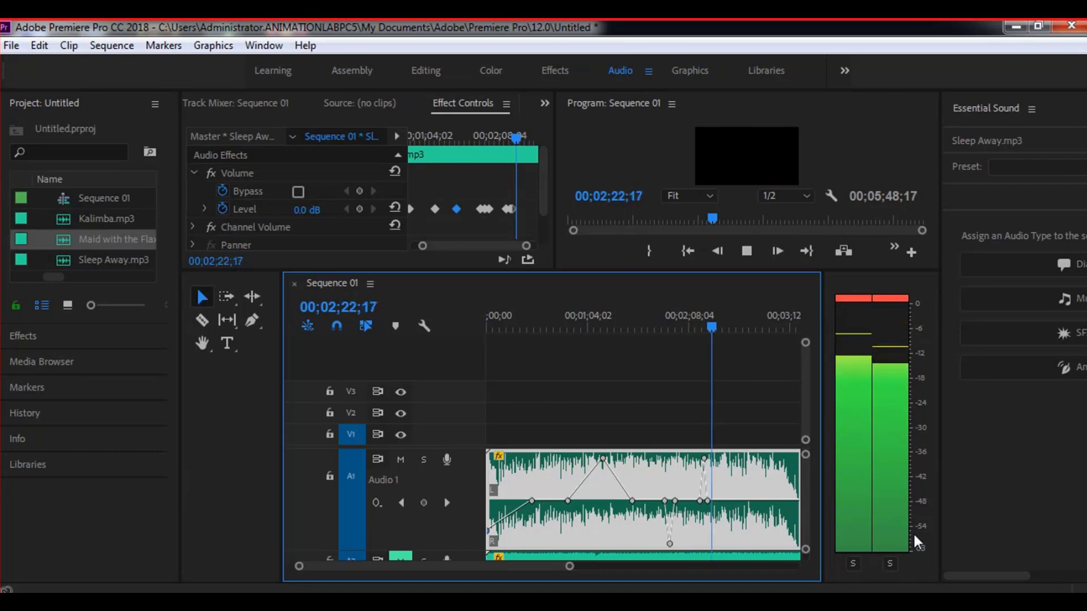
pyautogui.press('space')
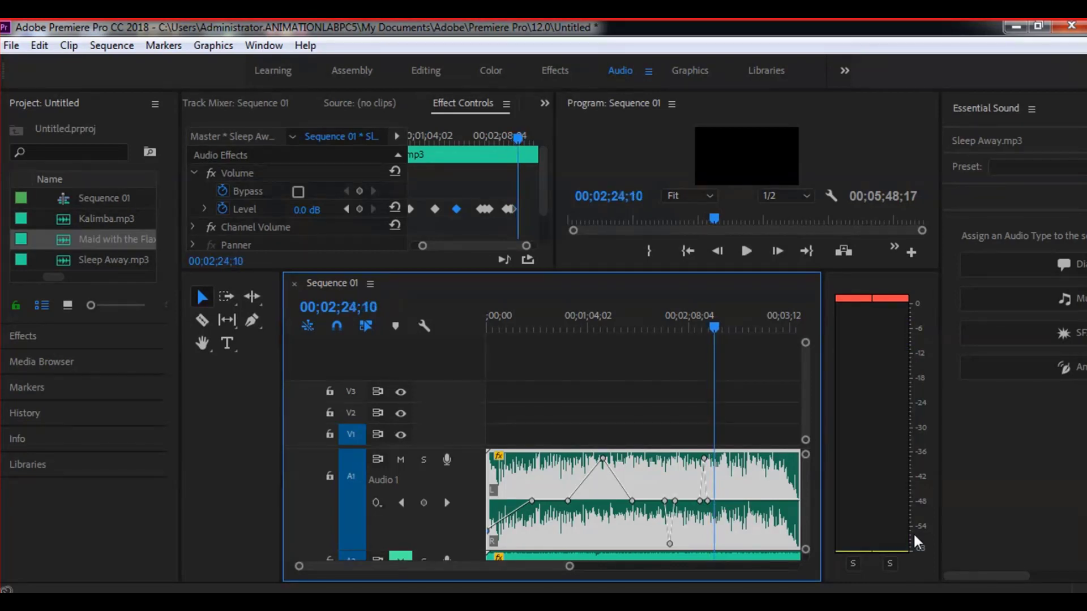
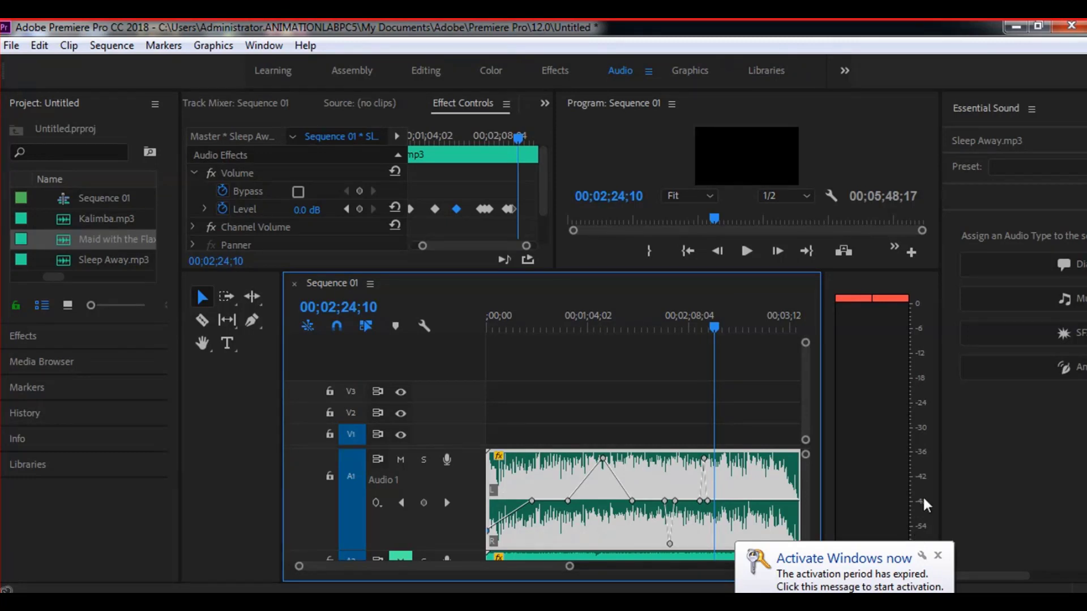
# Expand the clip's Channel Volume effect and raise its Left level to 2.4 dB at 00;02;30;16
pyautogui.moveTo(545, 203); pyautogui.dragTo(544, 228)
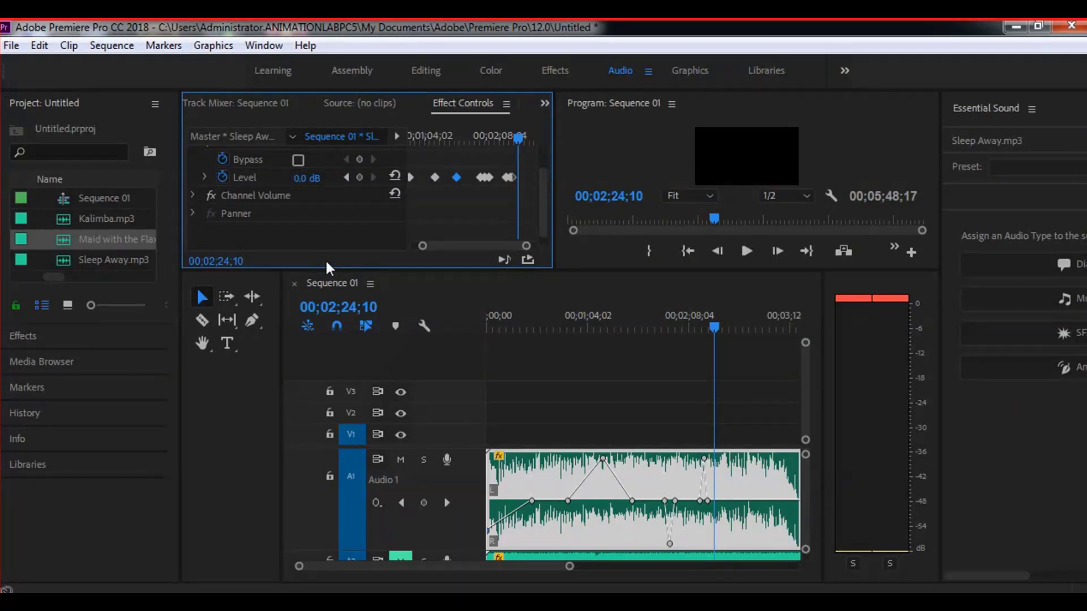
pyautogui.click(192, 195)
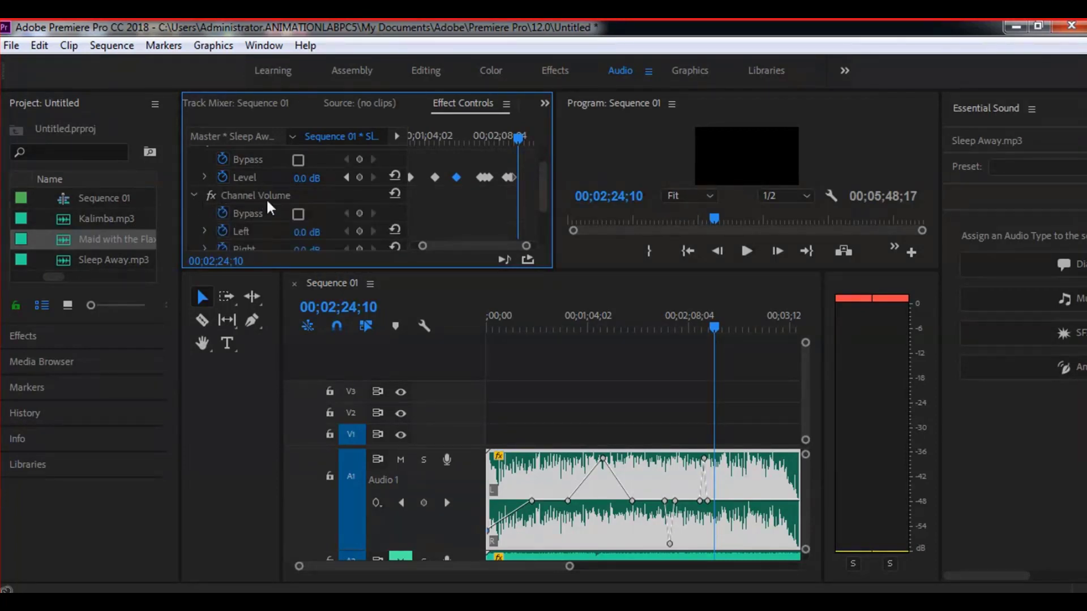
pyautogui.moveTo(546, 197); pyautogui.dragTo(542, 211)
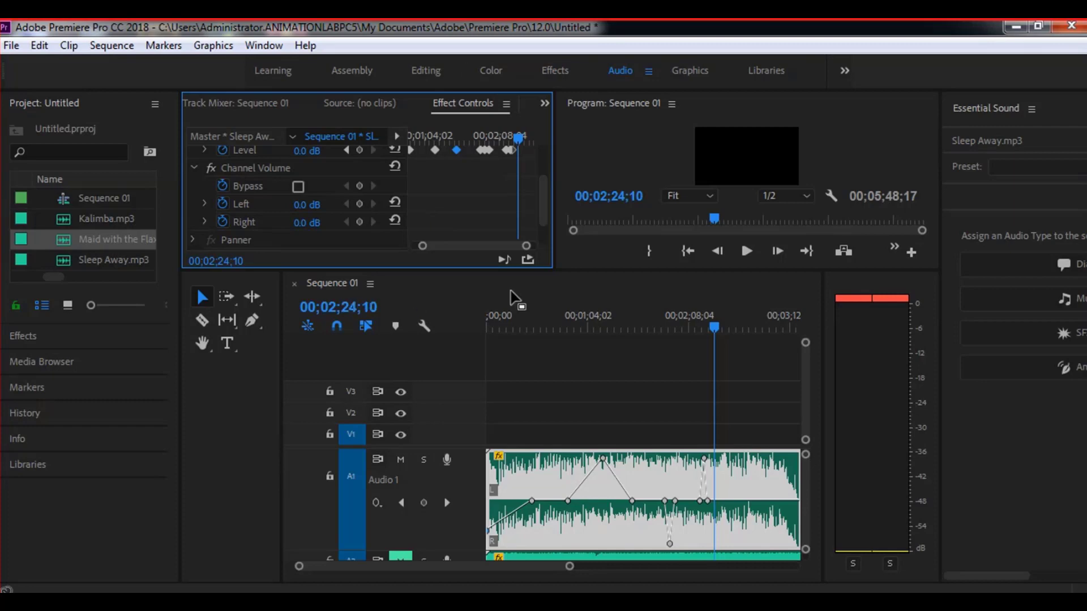
pyautogui.moveTo(714, 327); pyautogui.dragTo(725, 330)
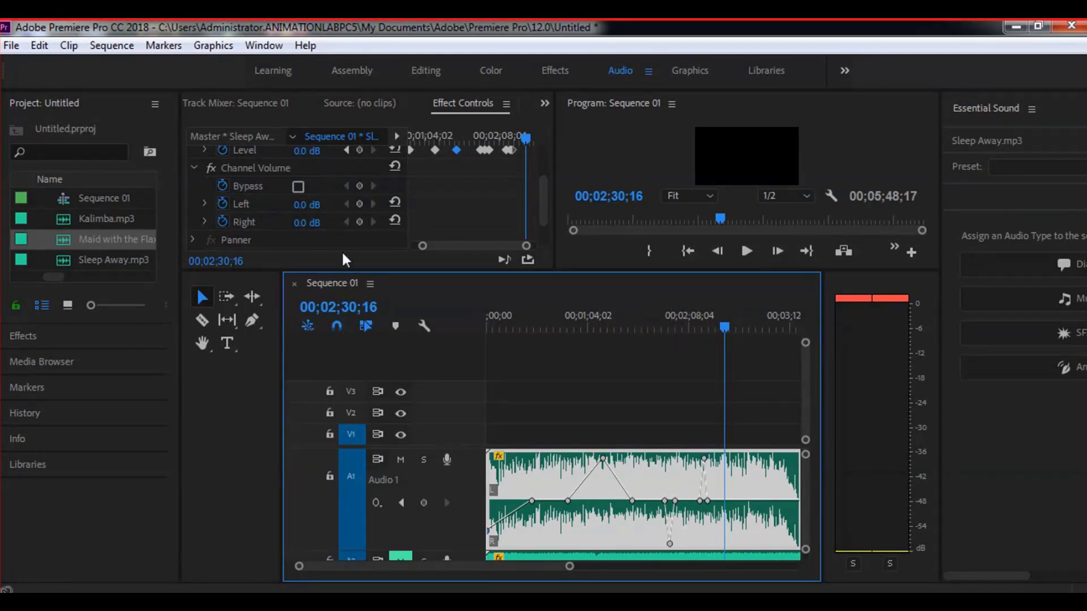
pyautogui.click(304, 211)
pyautogui.moveTo(305, 211); pyautogui.dragTo(319, 210)
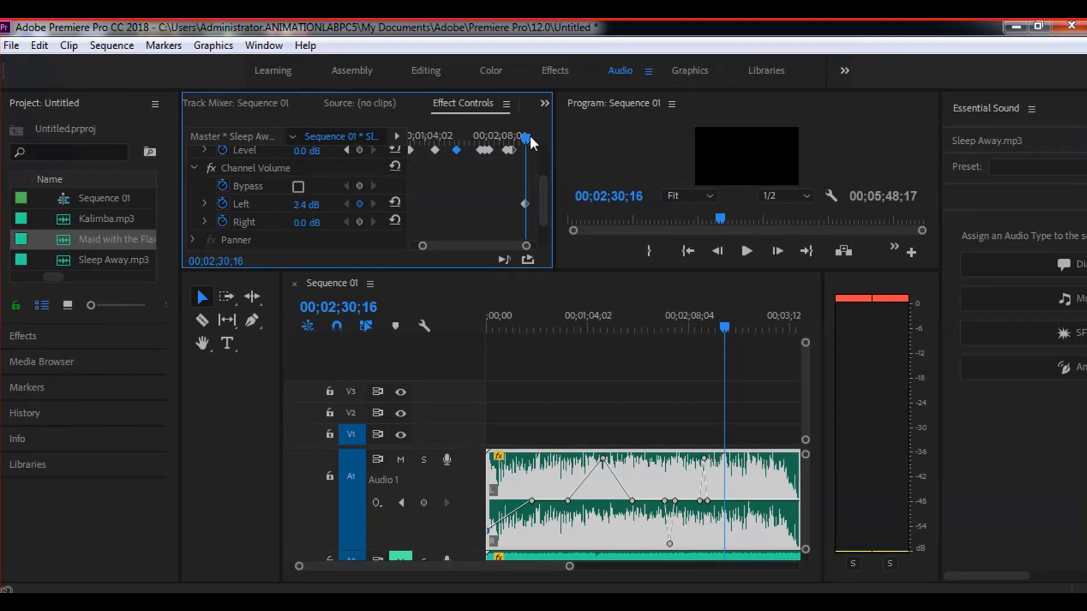
# Lower the Channel Volume Left level to -287.5 dB at 00;02;32;04 and play the change from 00;02;28;27 to 00;02;38;03
pyautogui.click(726, 324)
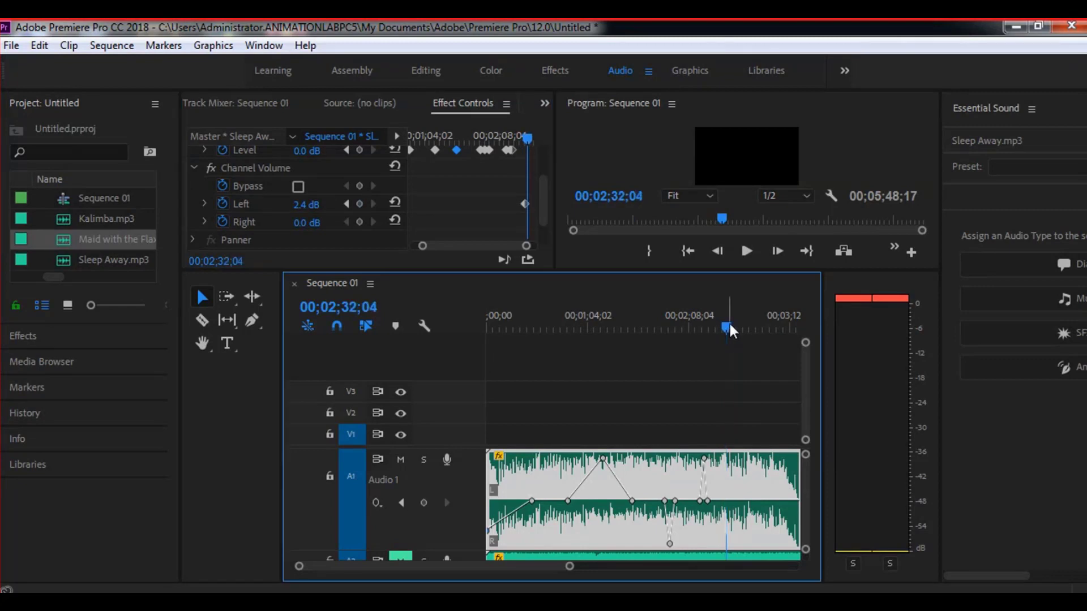
pyautogui.moveTo(307, 205); pyautogui.dragTo(215, 205)
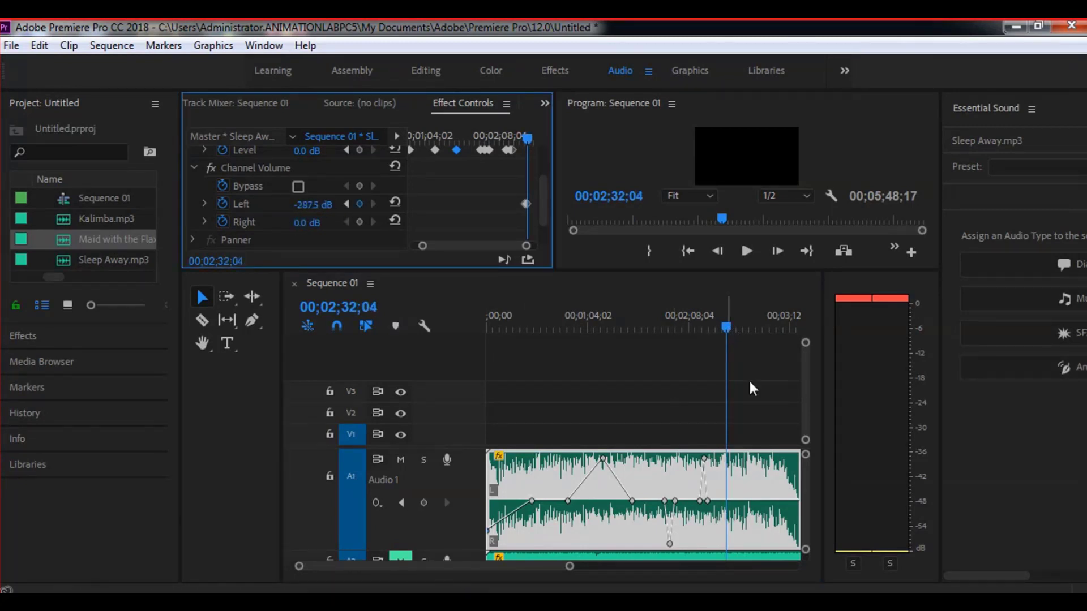
pyautogui.click(723, 325)
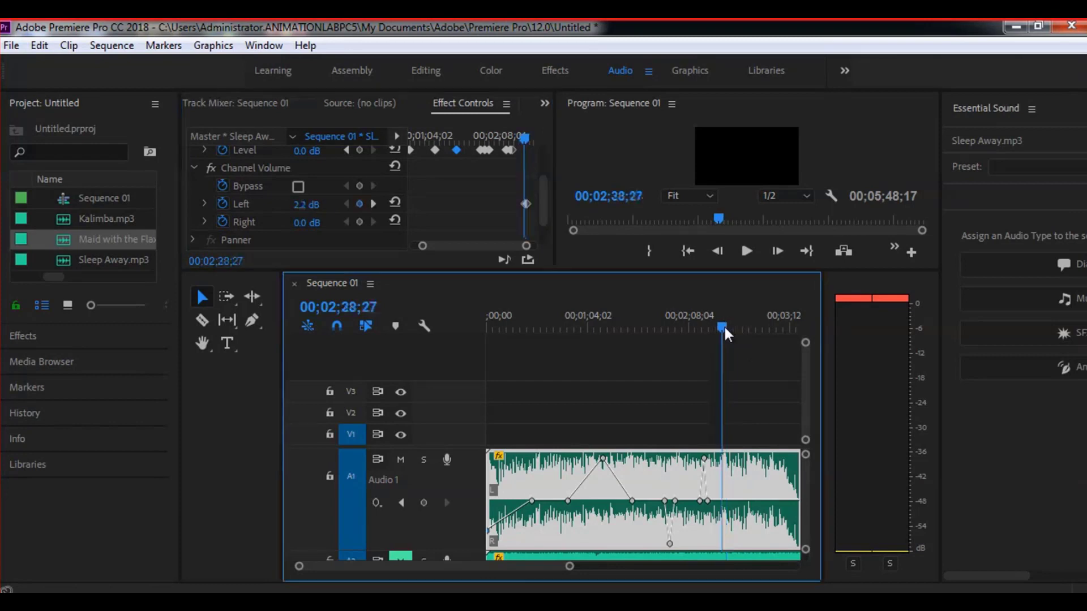
pyautogui.click(747, 252)
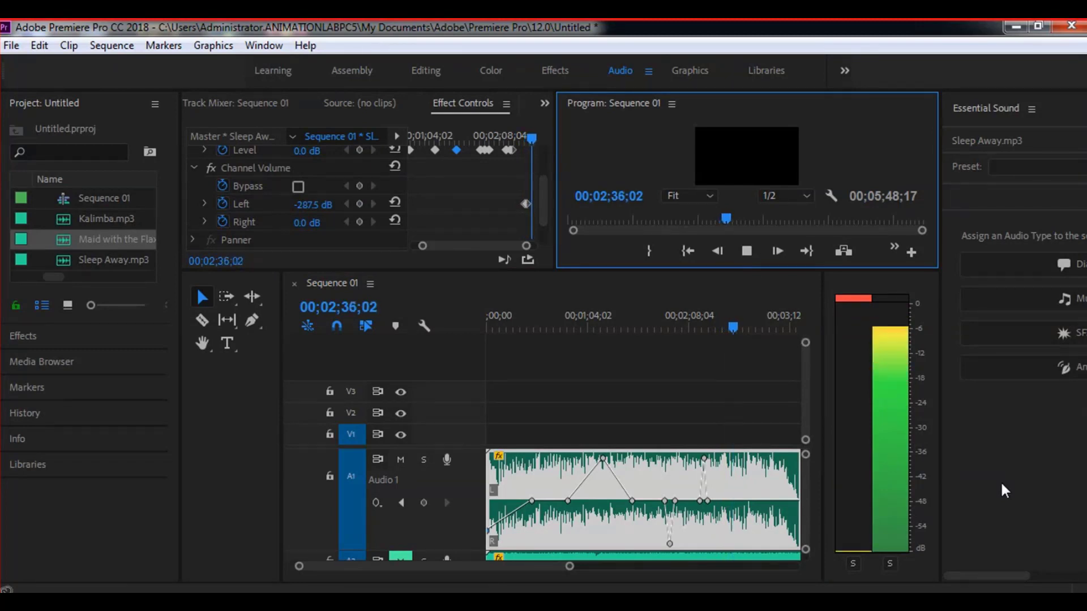
pyautogui.click(745, 250)
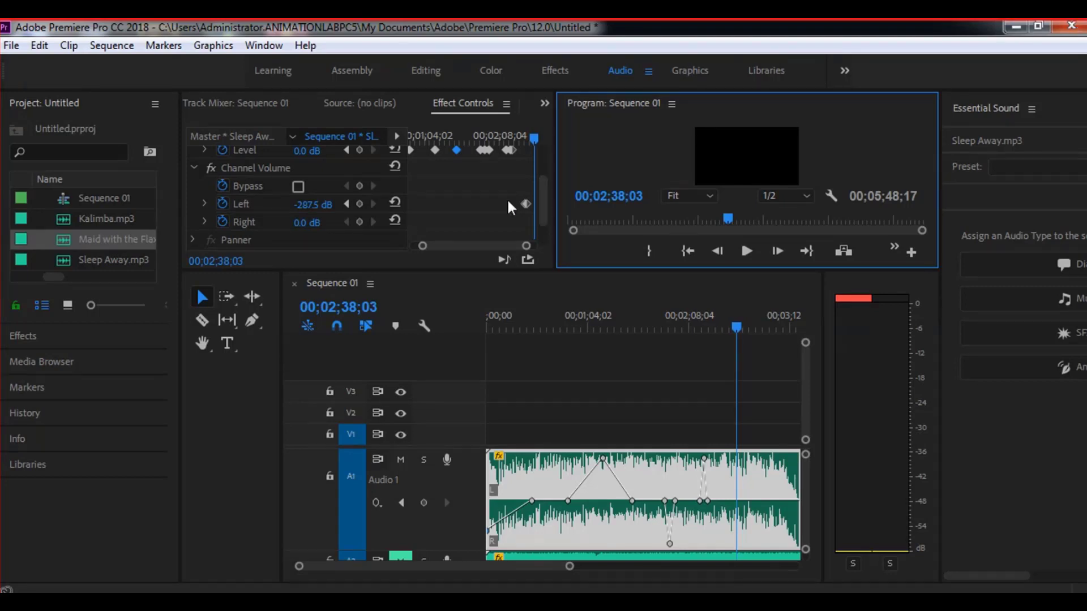
# Delete all keyframes on the Channel Volume effect's Left level
pyautogui.moveTo(508, 200); pyautogui.dragTo(544, 226)
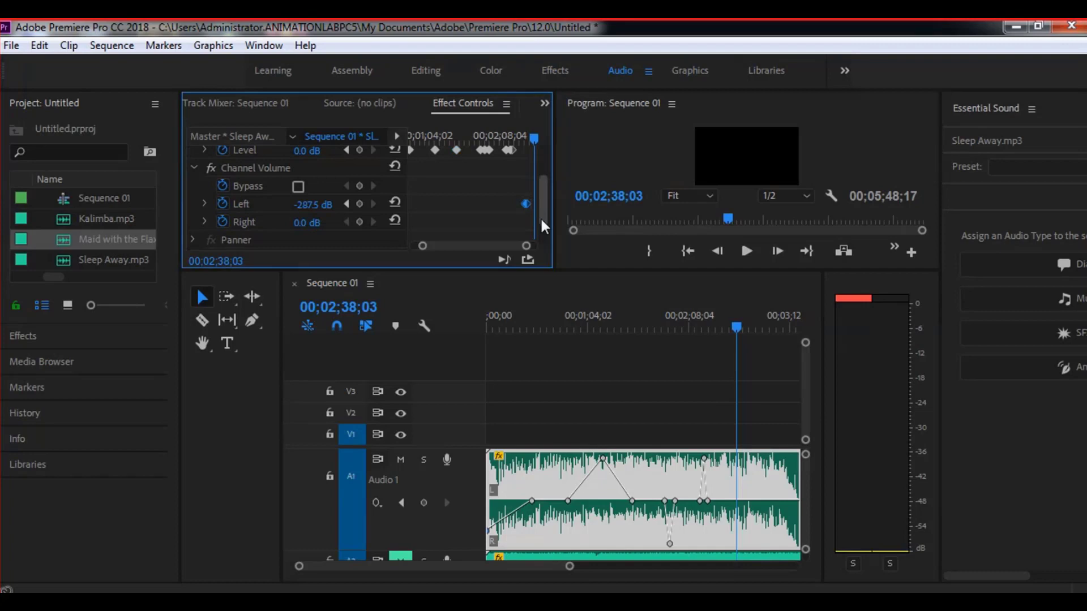
pyautogui.press('Delete')
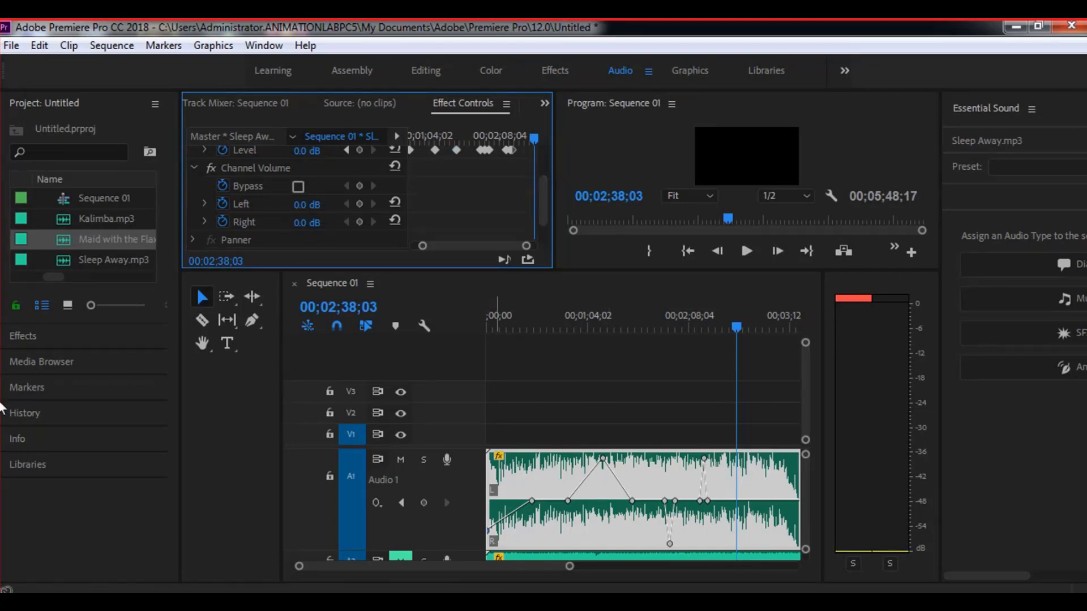
# Expand the Panner effect, play on from 00;02;38;03, and set its Balance to 100.0 at 00;02;41;11
pyautogui.scroll(-3, 543, 215)
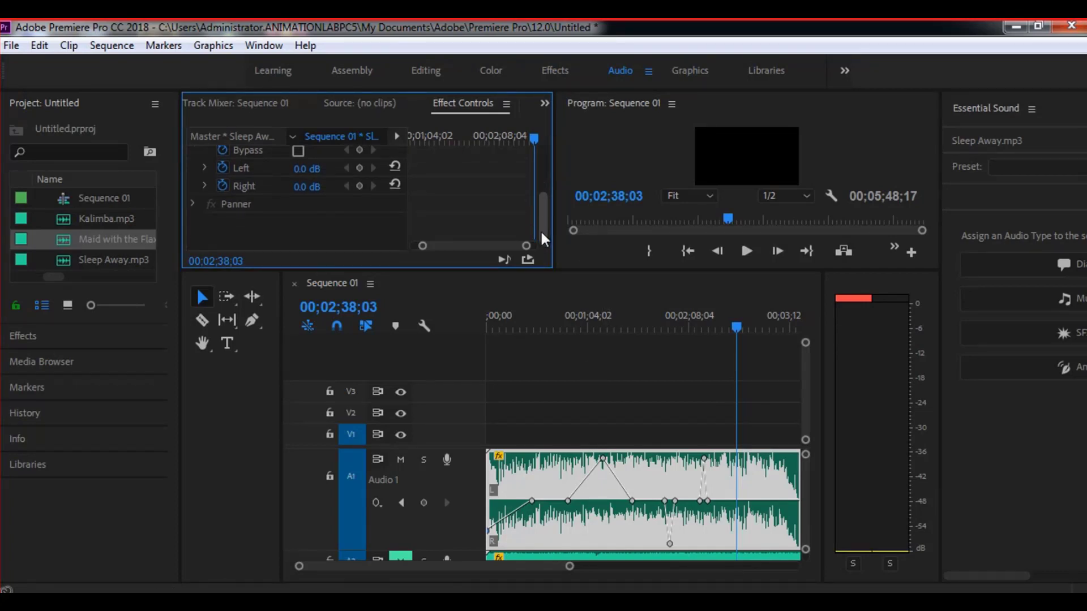
pyautogui.click(194, 204)
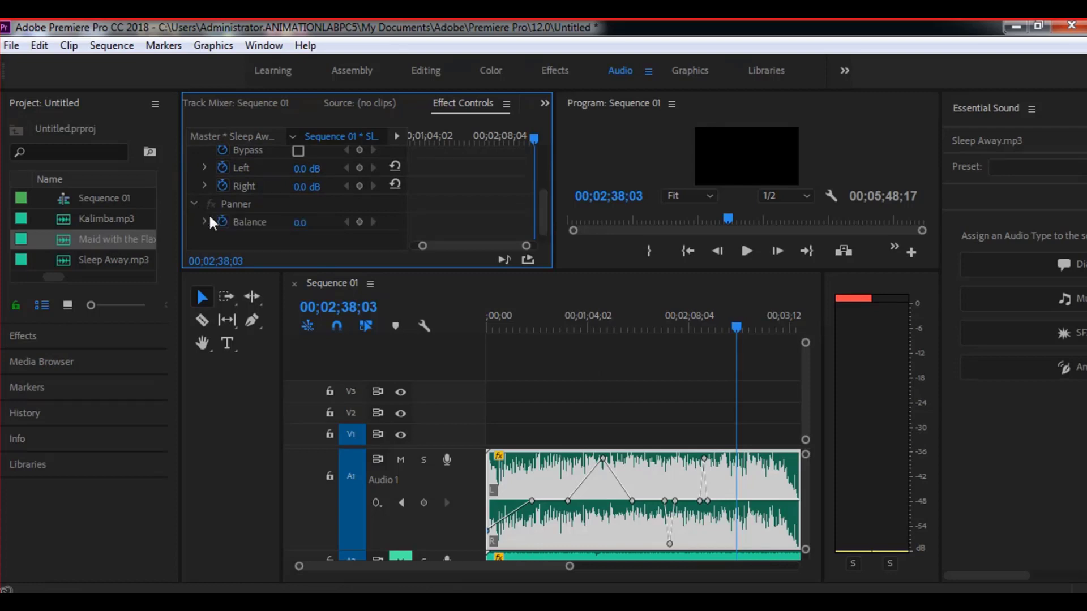
pyautogui.moveTo(545, 215); pyautogui.dragTo(545, 225)
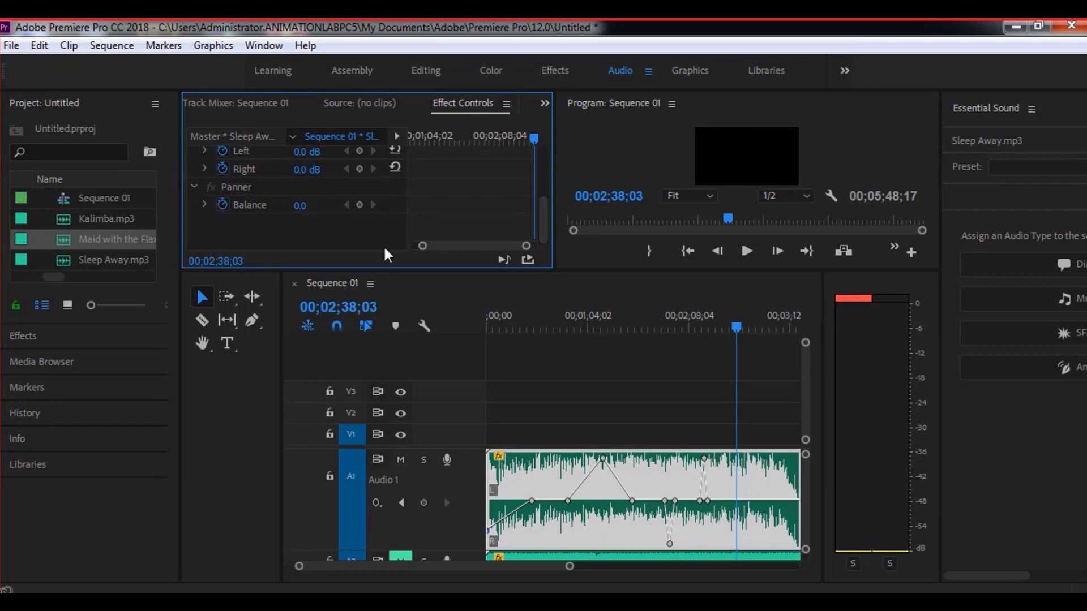
pyautogui.click(736, 327)
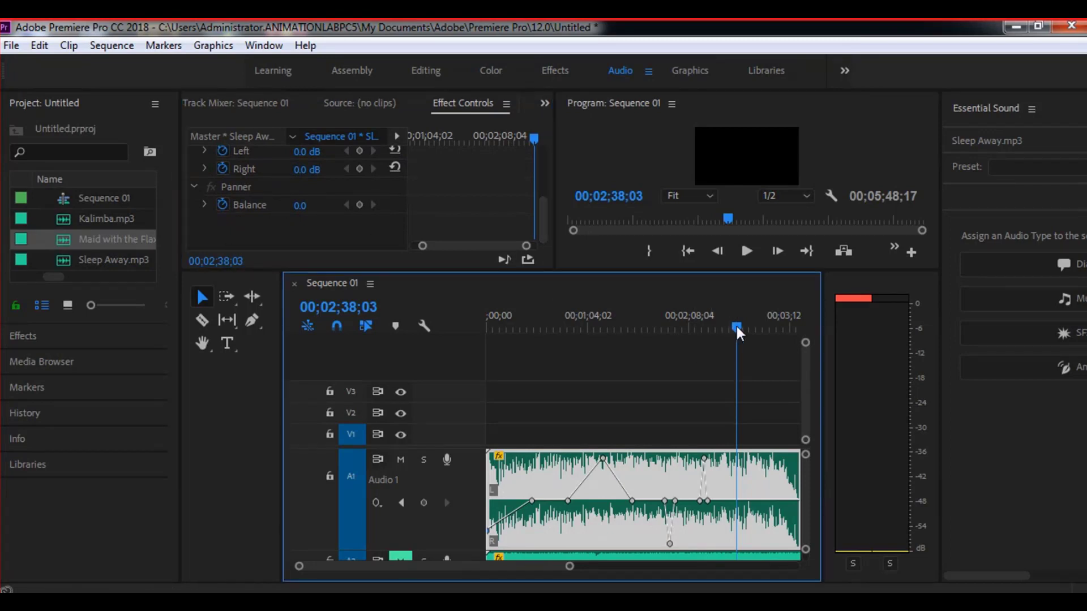
pyautogui.click(747, 251)
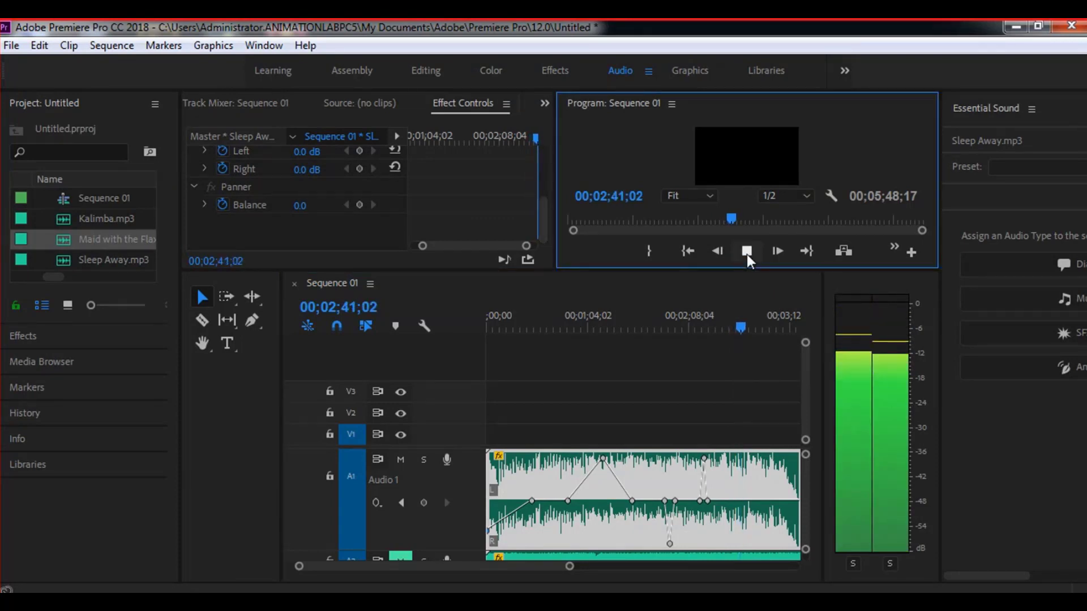
pyautogui.click(746, 254)
pyautogui.moveTo(300, 205); pyautogui.dragTo(613, 239)
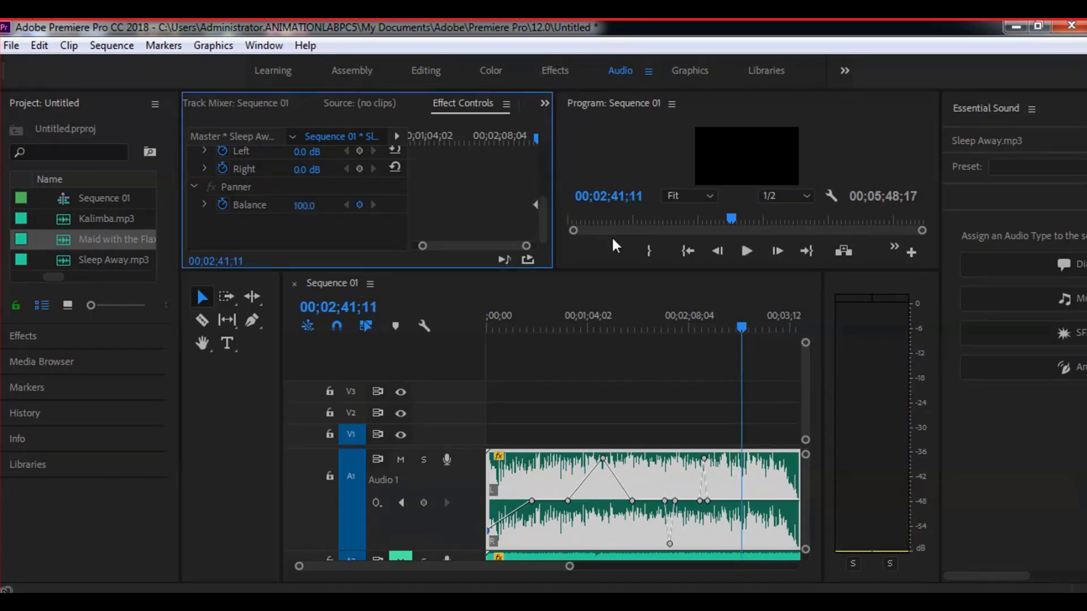
# Play on from 00;02;41;11, reduce the Panner Balance to 50.0 during playback, and stop at 00;02;58;19
pyautogui.click(746, 252)
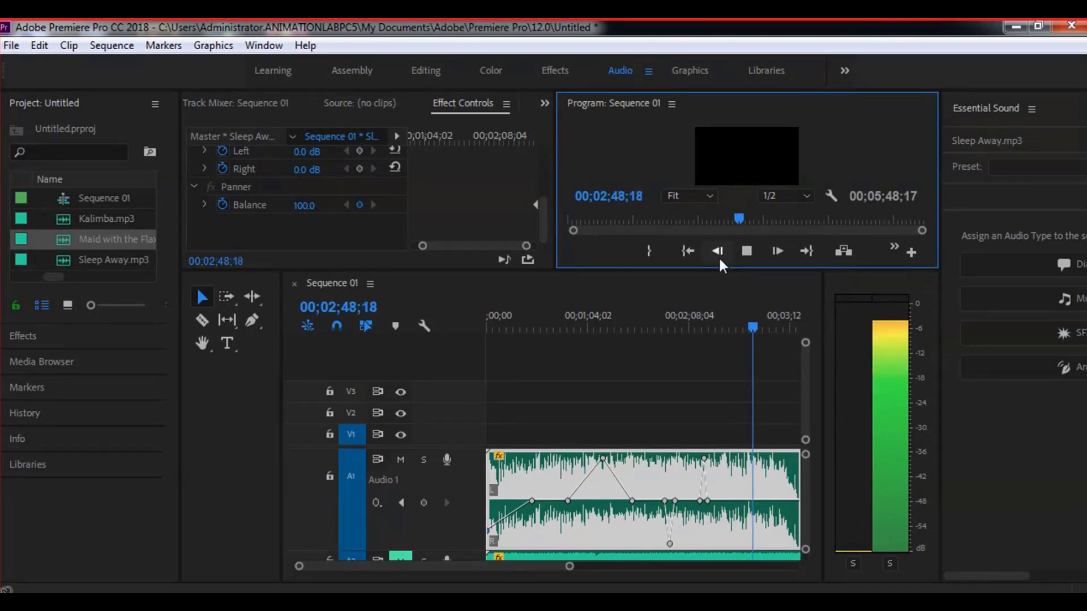
pyautogui.moveTo(308, 208); pyautogui.dragTo(274, 207)
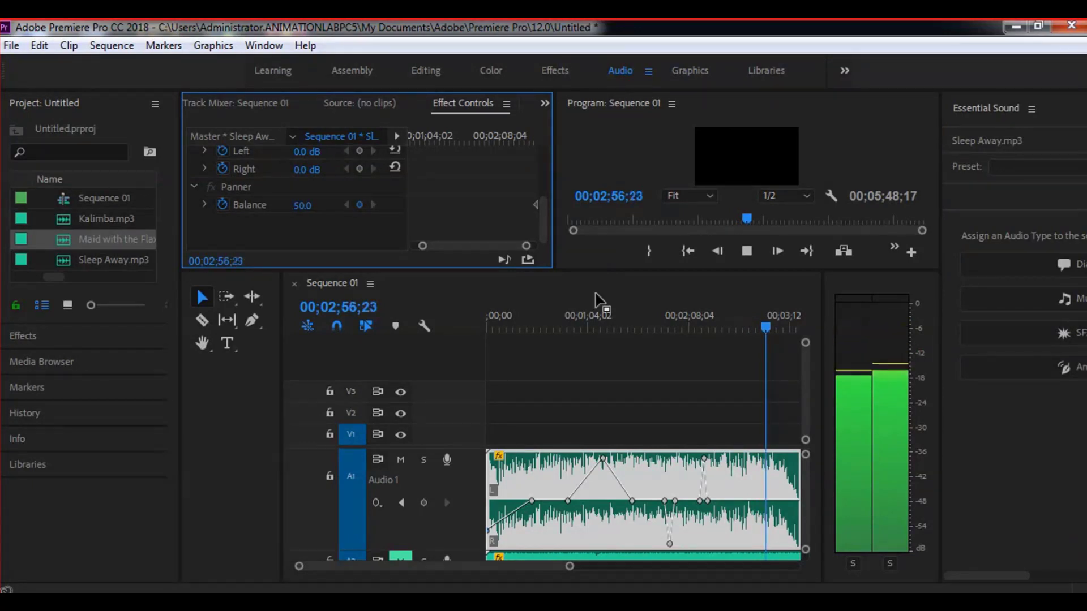
pyautogui.click(746, 250)
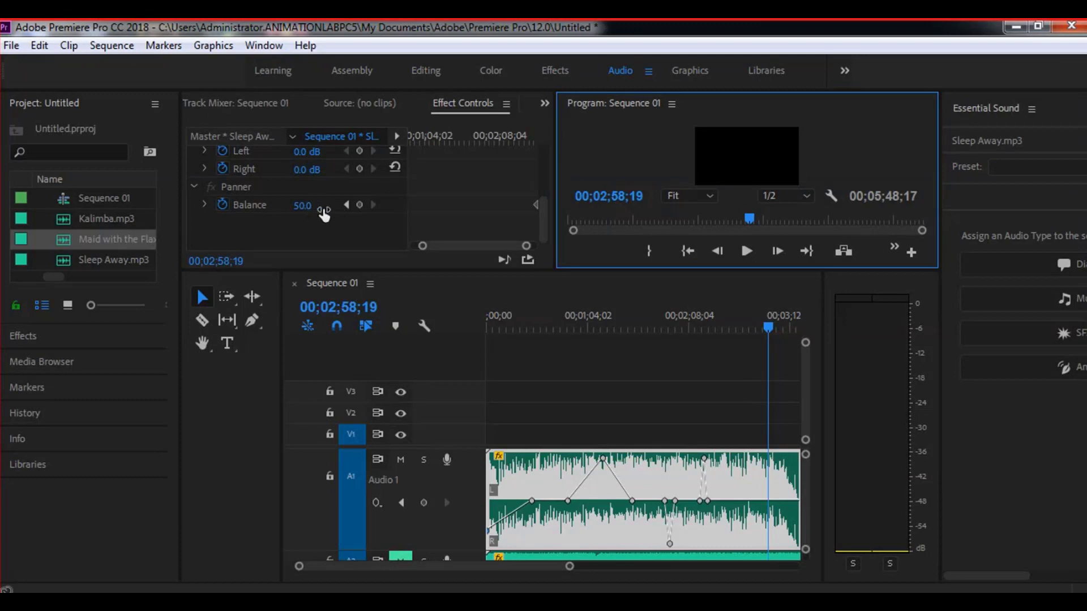
# Narrow the Tools panel to a single column and slightly widen the Project panel
pyautogui.click(551, 217)
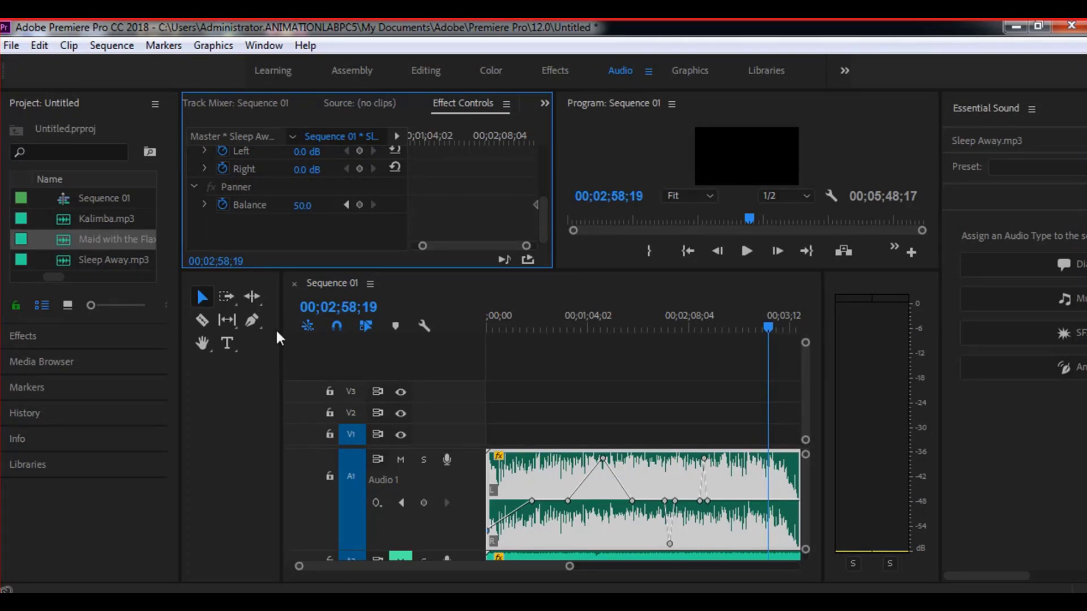
pyautogui.moveTo(277, 321); pyautogui.dragTo(236, 346)
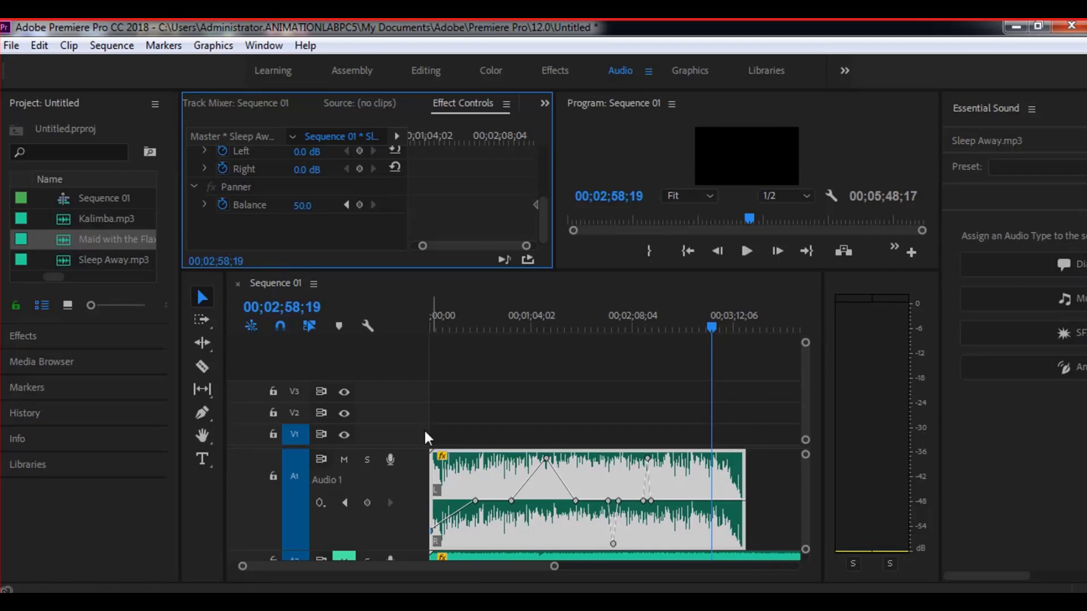
pyautogui.click(421, 396)
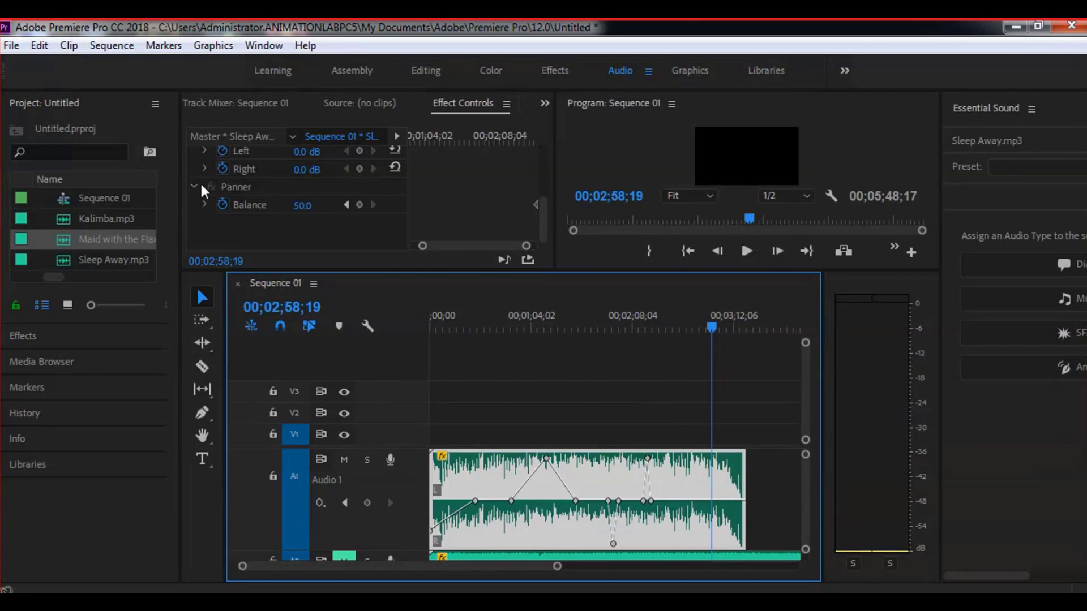
pyautogui.scroll(4, 359, 207)
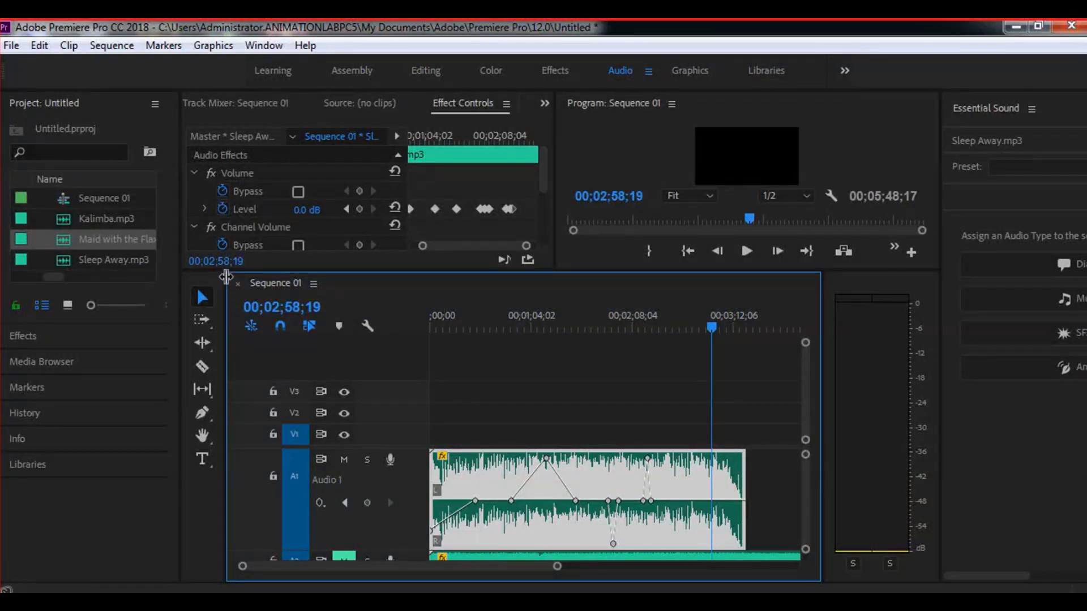
pyautogui.moveTo(181, 275); pyautogui.dragTo(198, 275)
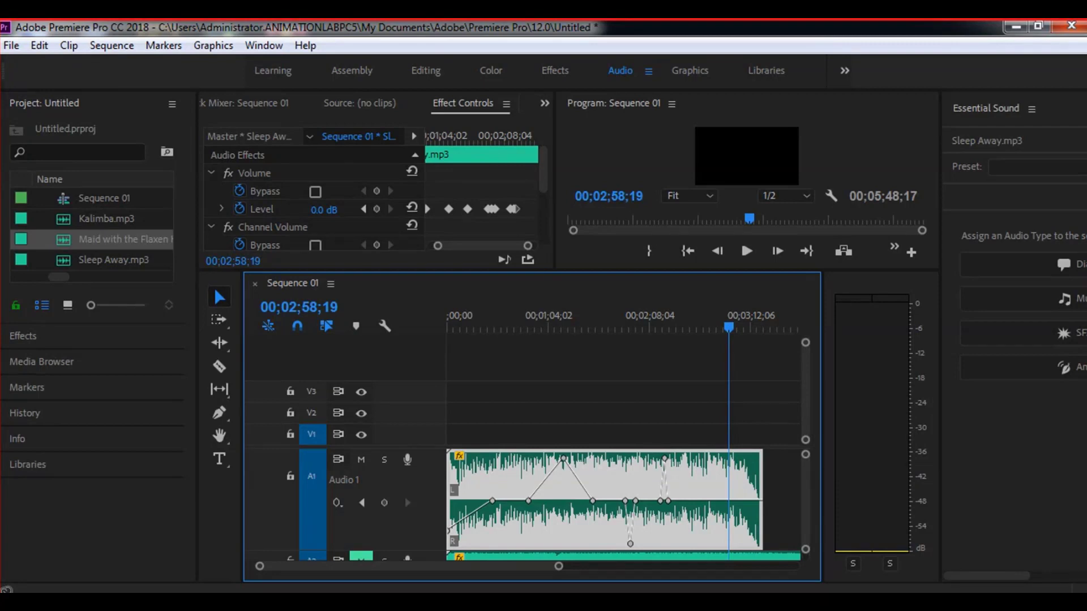
# Find the Exponential Fade crossfade among the audio transitions and apply it to the end of the Sleep Away clip
pyautogui.click(23, 335)
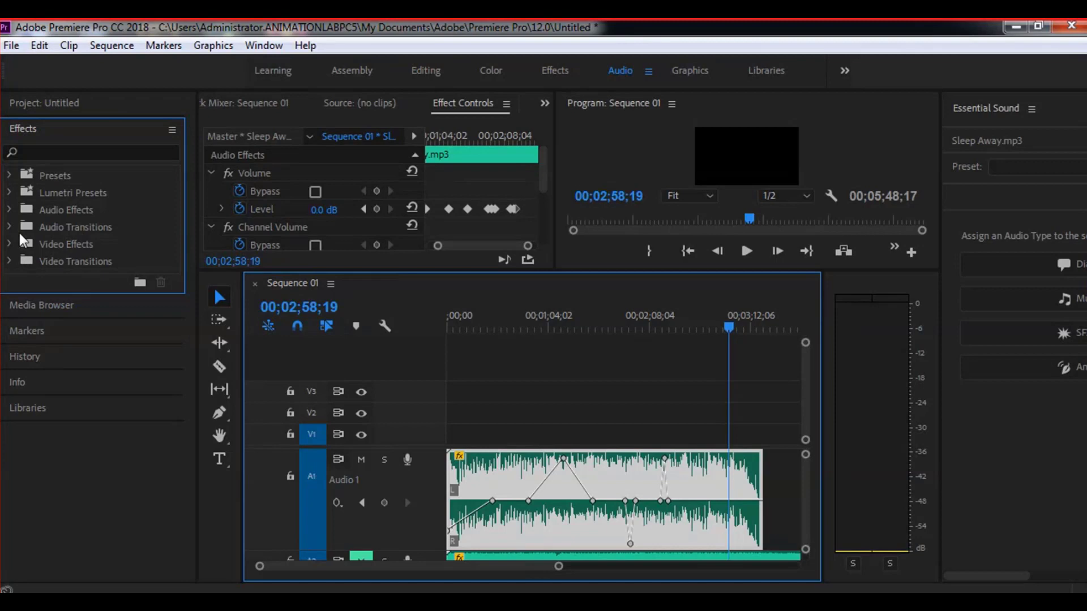
pyautogui.click(8, 226)
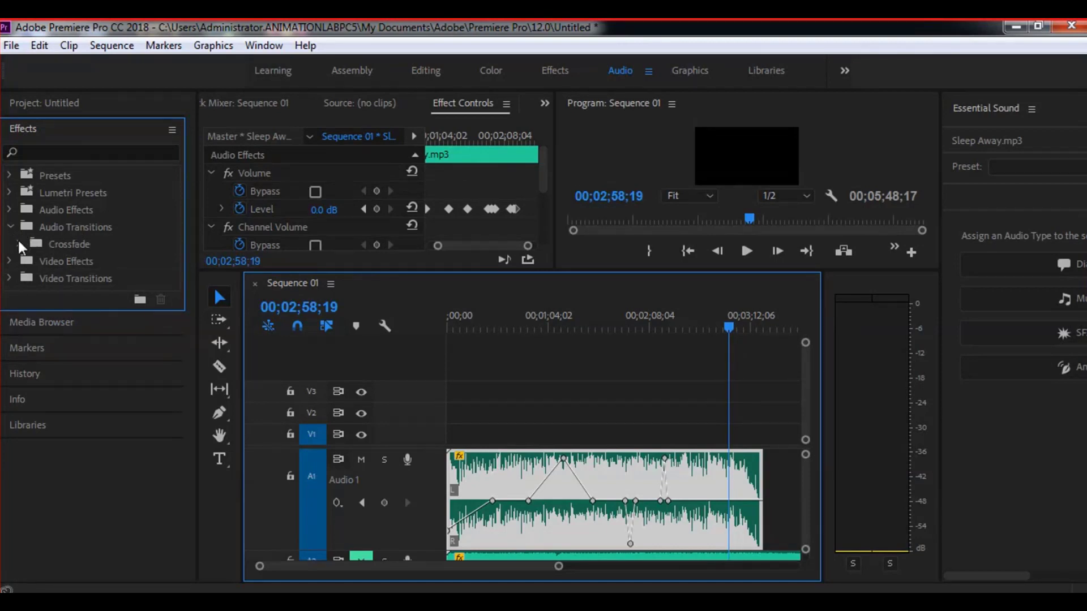
pyautogui.click(21, 245)
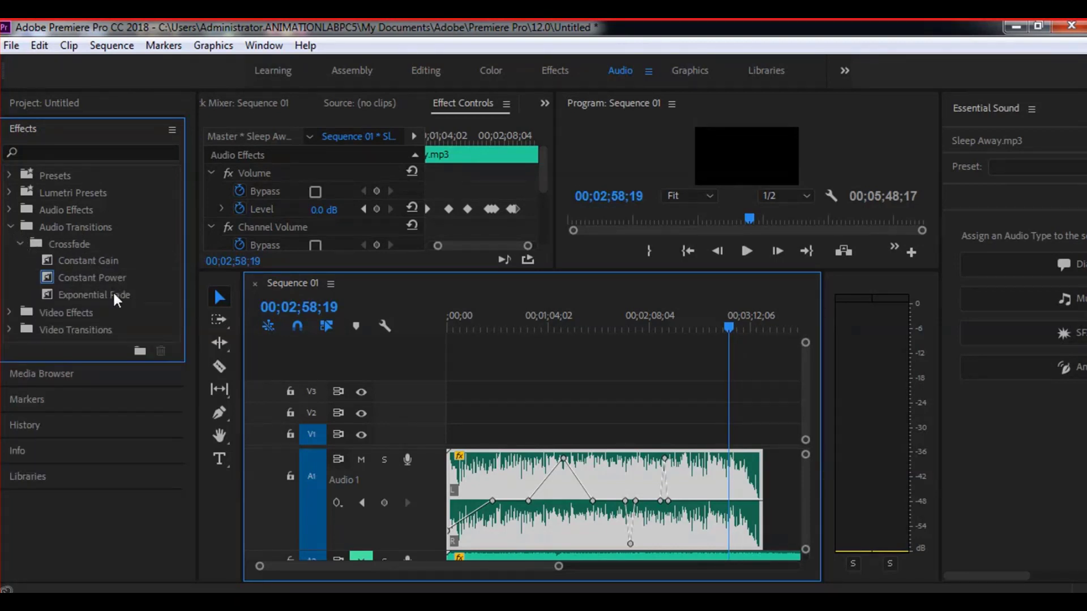
pyautogui.click(100, 299)
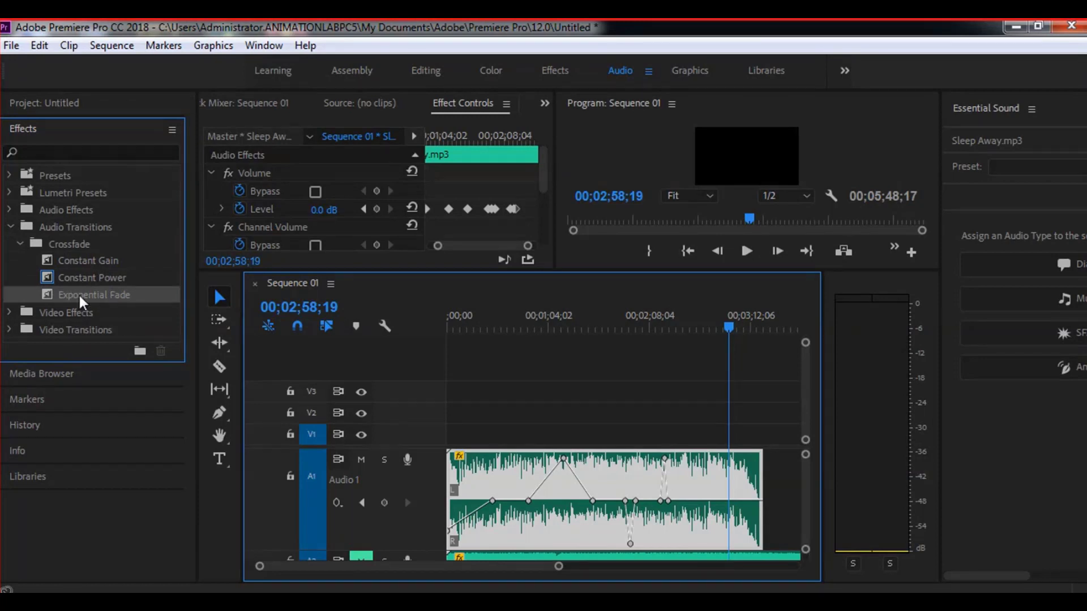
pyautogui.moveTo(78, 294); pyautogui.dragTo(767, 492)
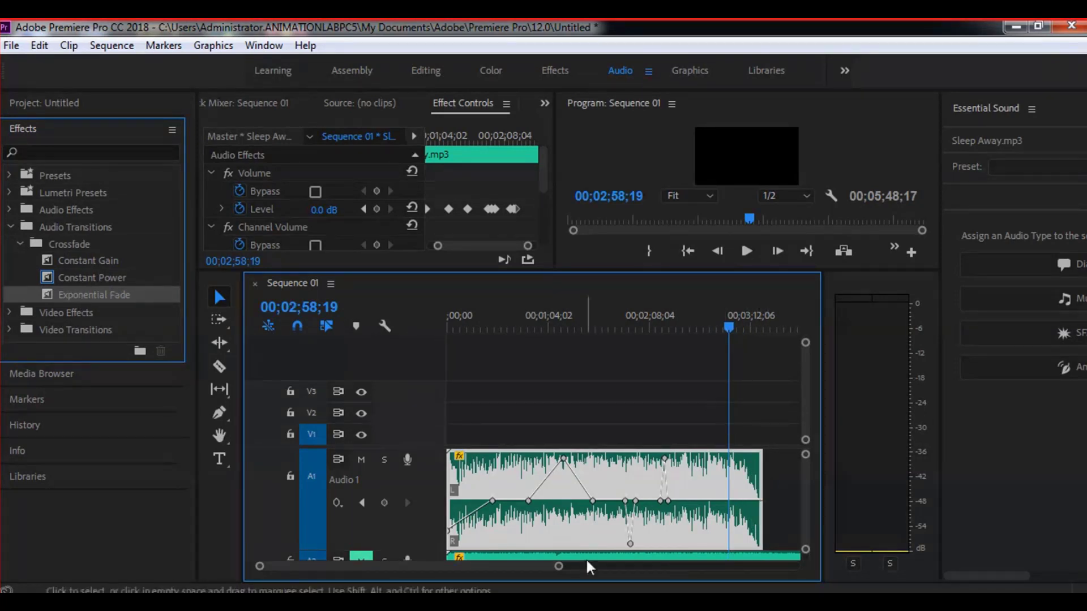
# Split the Sleep Away clip at about 00;02;46;00 and apply an Exponential Fade to the end of the first piece
pyautogui.moveTo(560, 571); pyautogui.dragTo(491, 569)
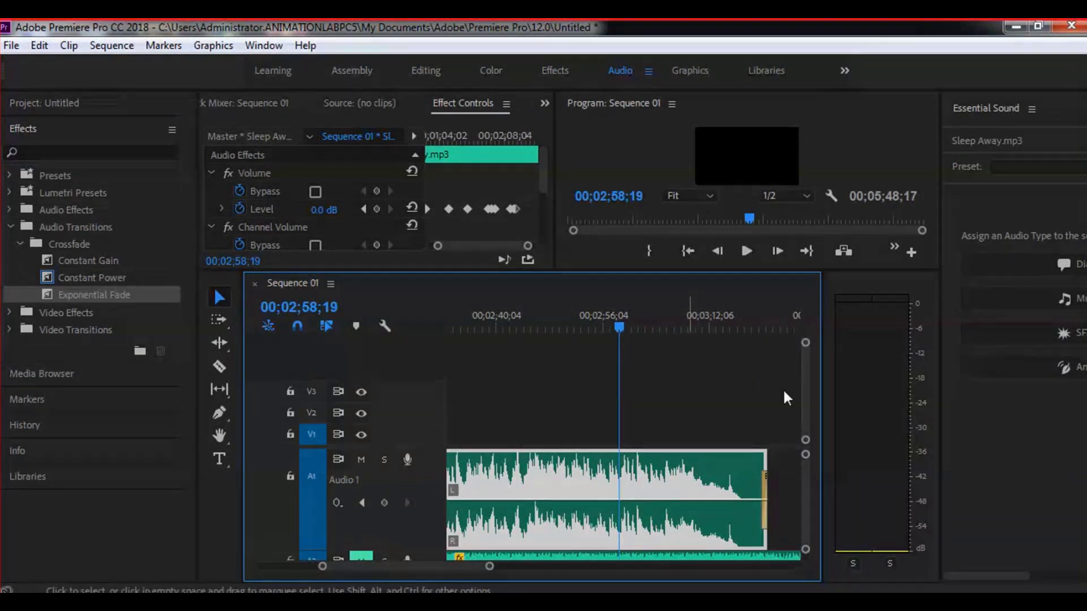
pyautogui.click(220, 367)
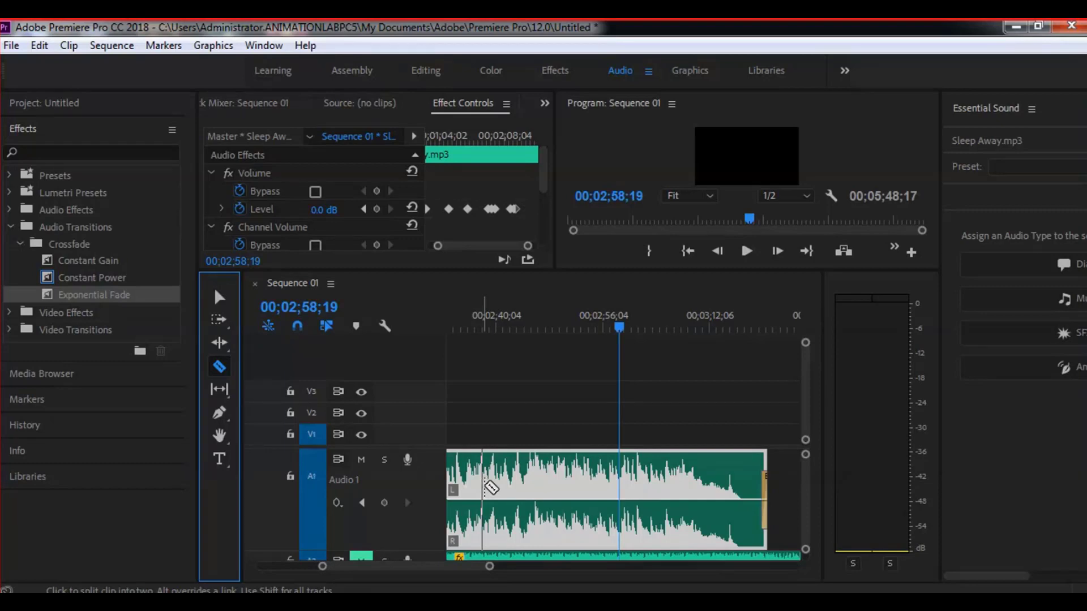
pyautogui.click(535, 493)
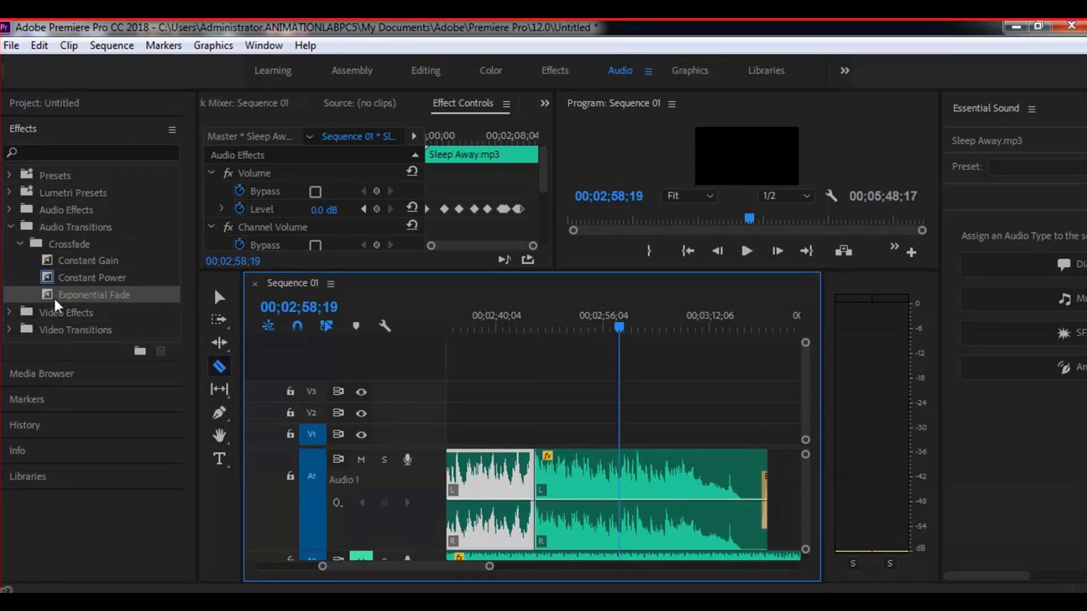
pyautogui.moveTo(56, 297); pyautogui.dragTo(531, 495)
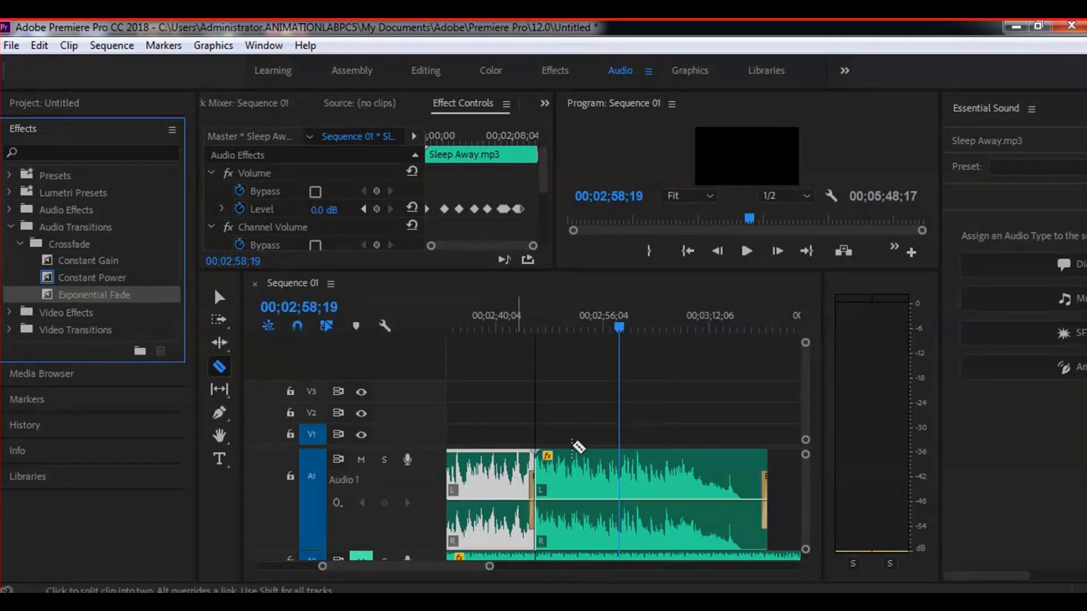
# Extend the Exponential Fade at the 00;02;46;00 cut to a duration of about 00;00;05;28, spanning both pieces of the clip
pyautogui.moveTo(621, 317); pyautogui.dragTo(554, 377)
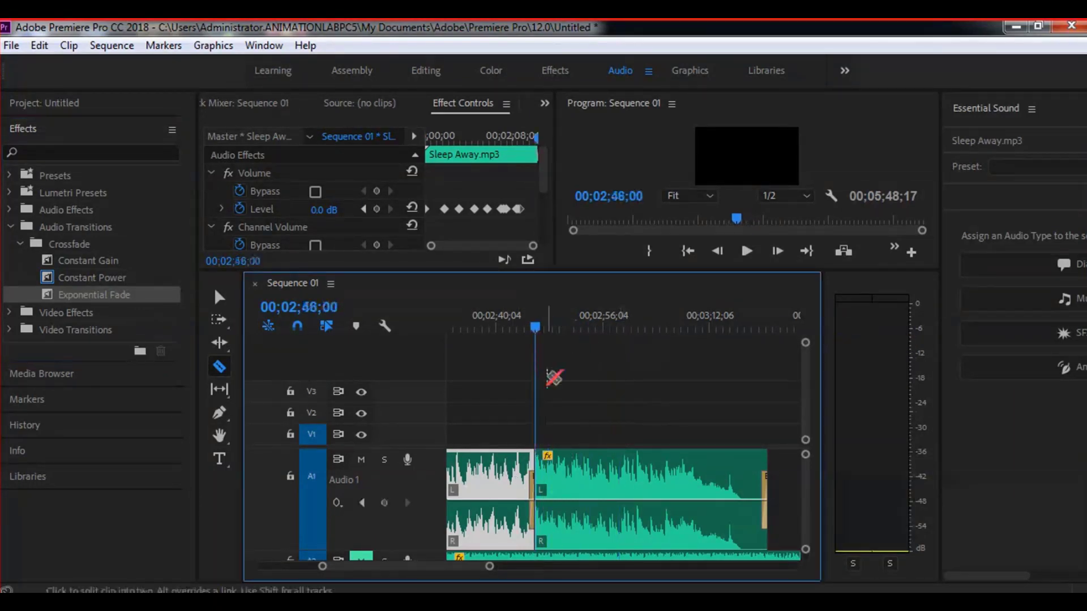
pyautogui.moveTo(490, 570); pyautogui.dragTo(421, 568)
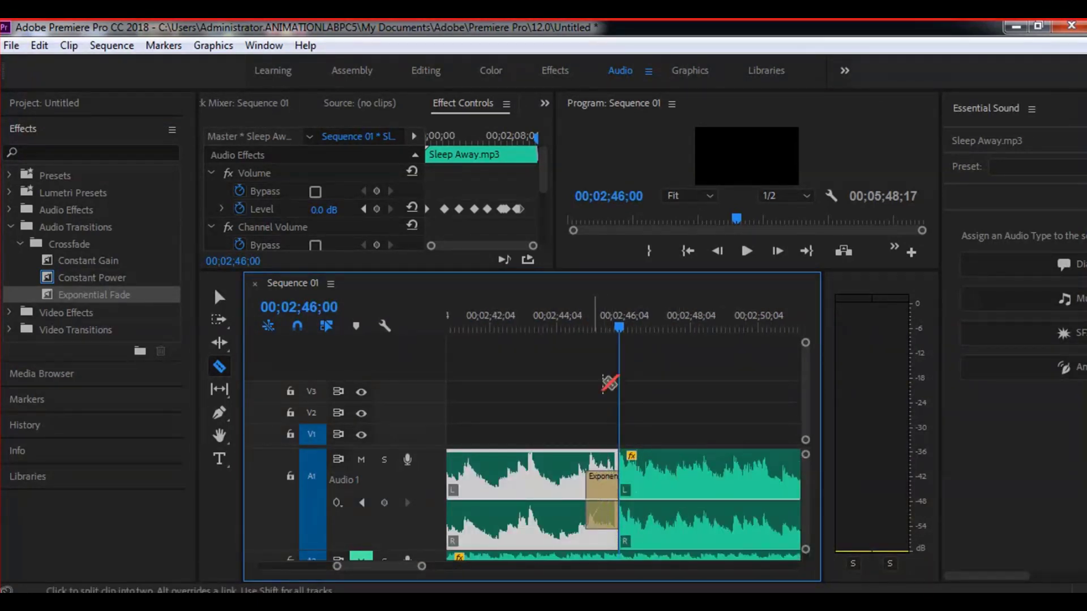
pyautogui.moveTo(619, 327); pyautogui.dragTo(582, 338)
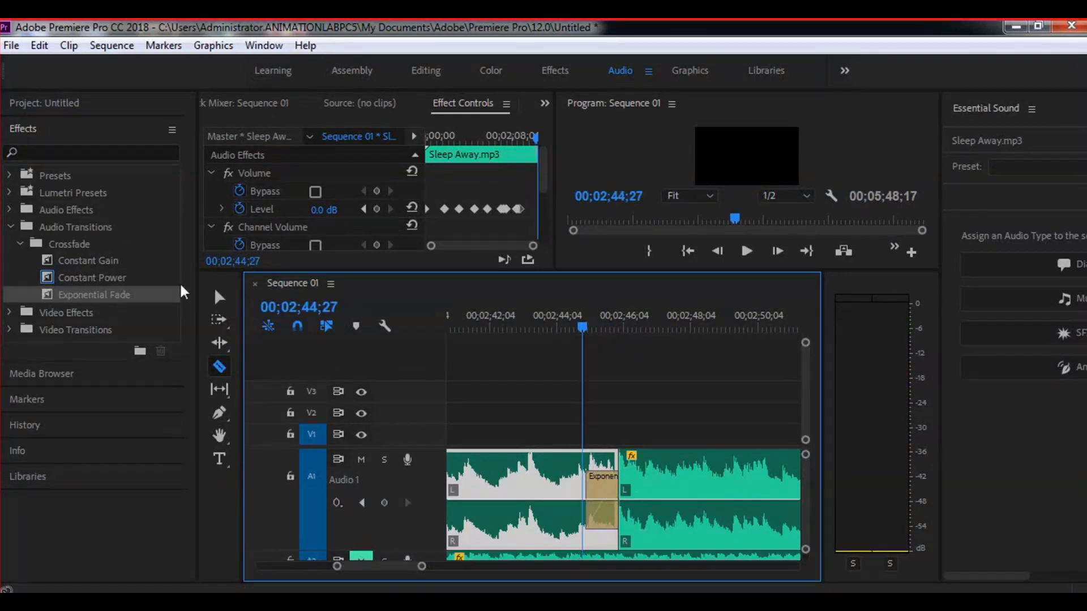
pyautogui.click(220, 297)
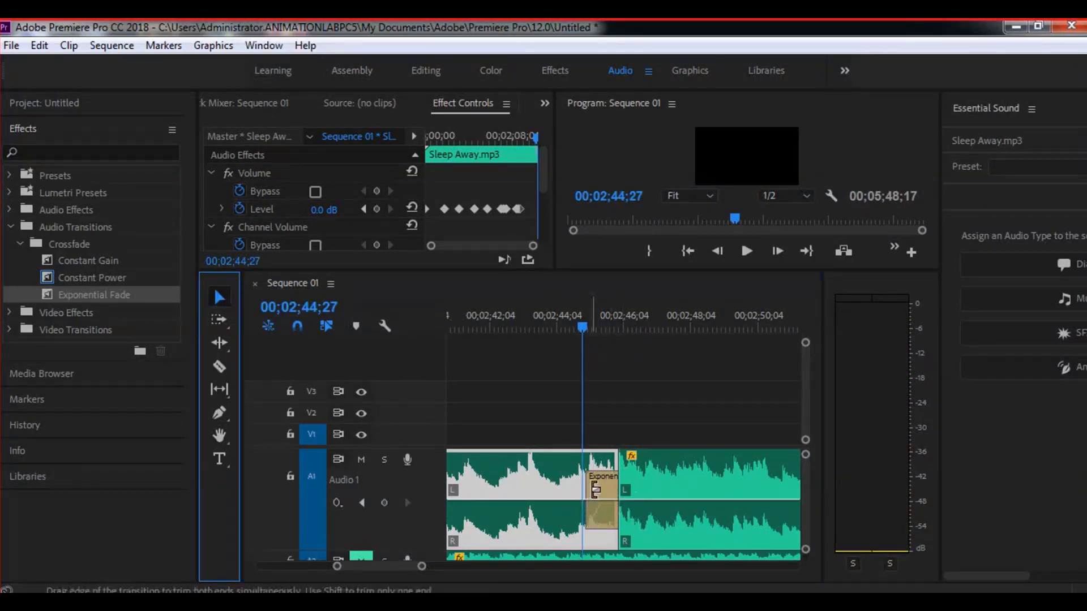
pyautogui.moveTo(596, 491); pyautogui.dragTo(512, 492)
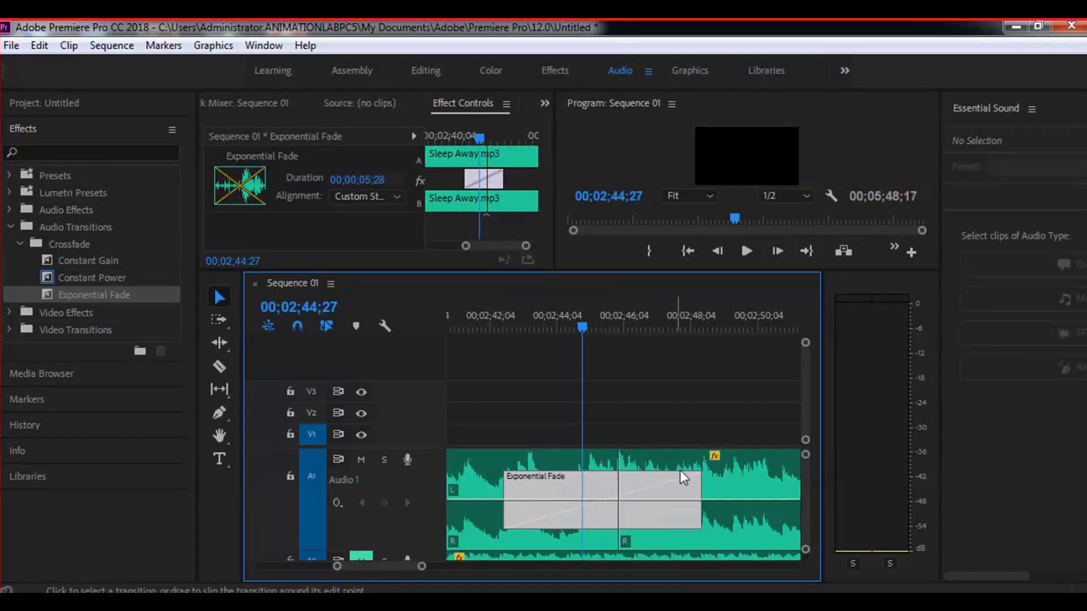
# Play back the Exponential Fade across the Sleep Away cut, replaying it from the fade's start at about 00;02;42;21
pyautogui.press('space')
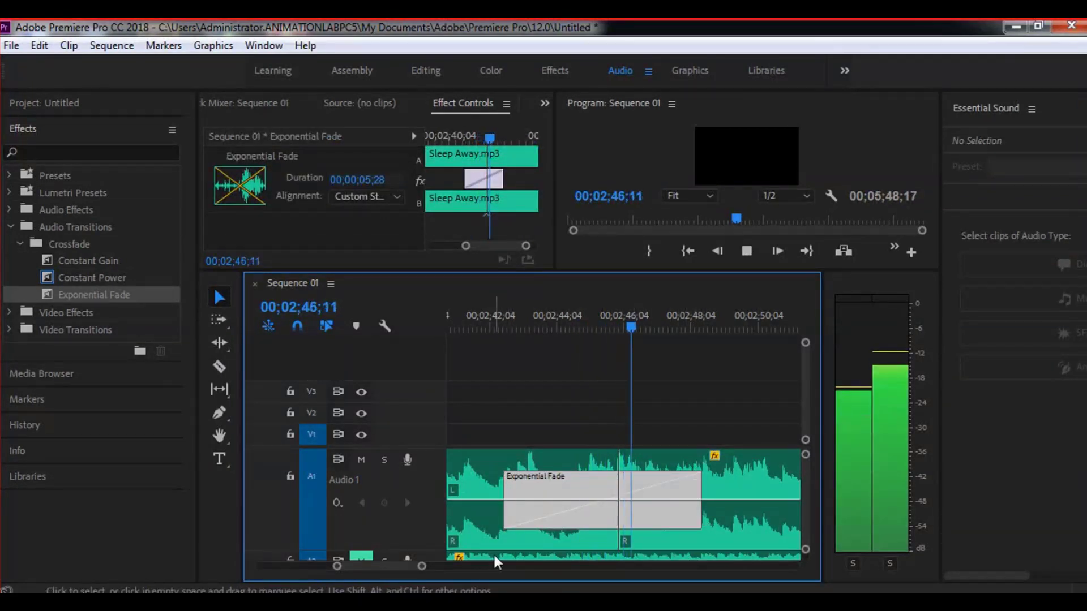
pyautogui.press('space')
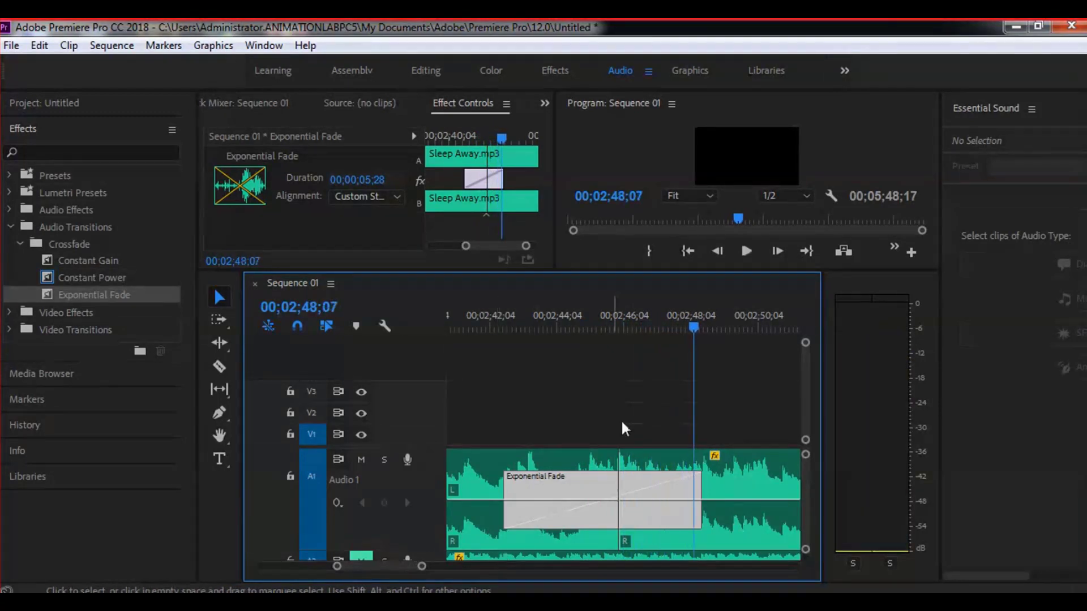
pyautogui.moveTo(700, 327); pyautogui.dragTo(508, 473)
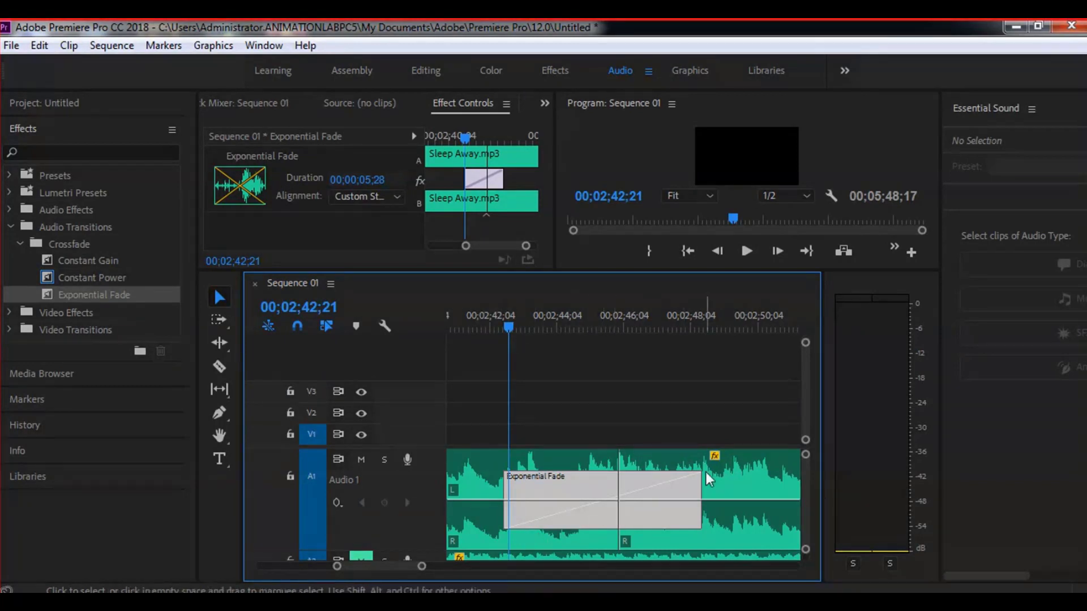
pyautogui.press('space')
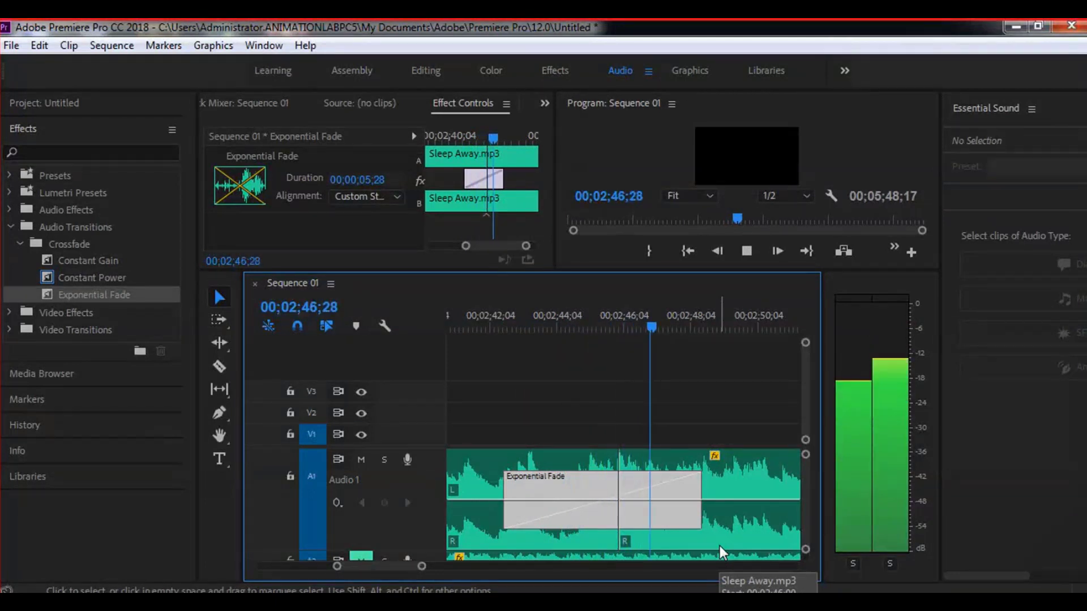
pyautogui.press('space')
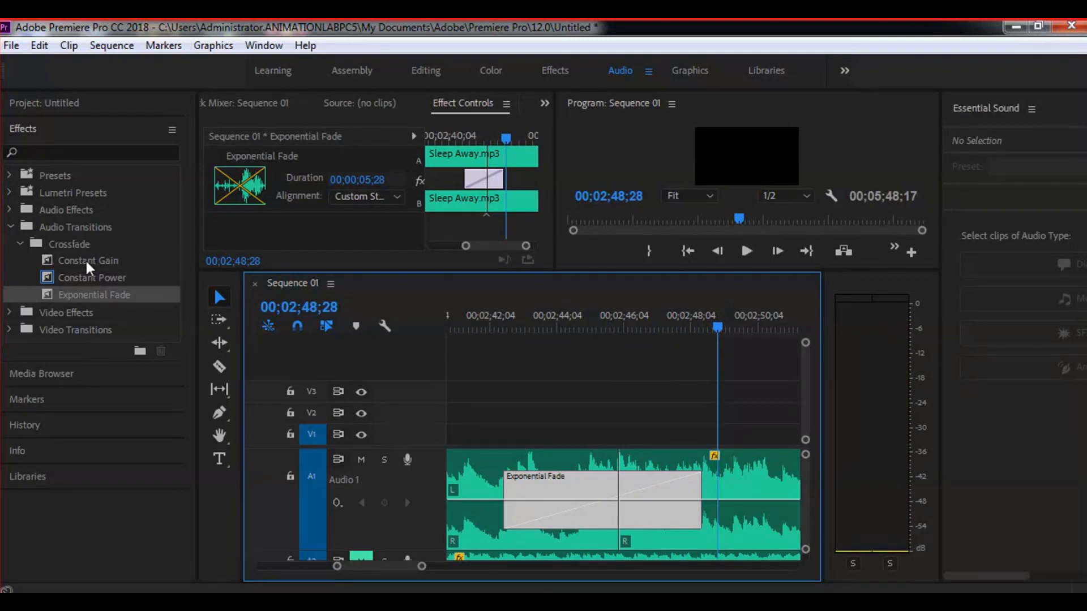
# Collapse the Crossfade transitions, expand the Audio Effects folder and look through the available audio effects
pyautogui.moveTo(85, 259); pyautogui.dragTo(185, 427)
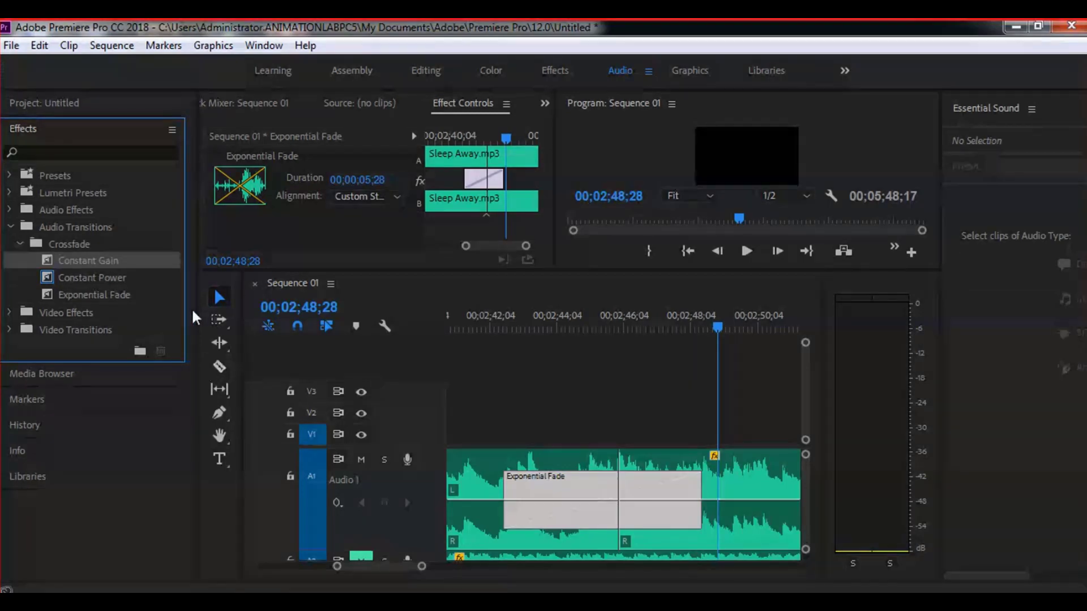
pyautogui.click(19, 245)
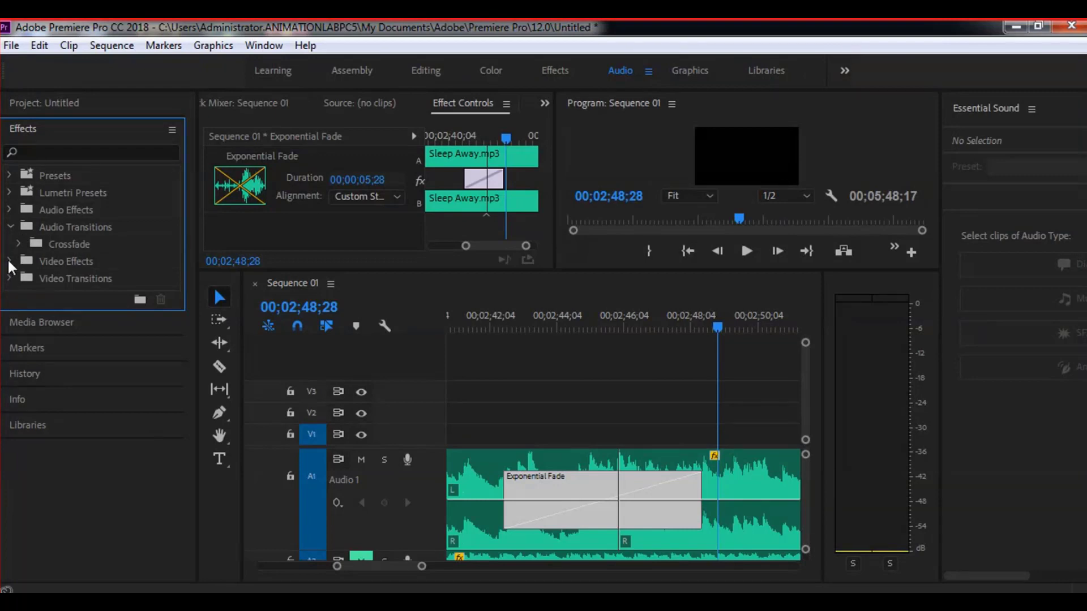
pyautogui.click(10, 209)
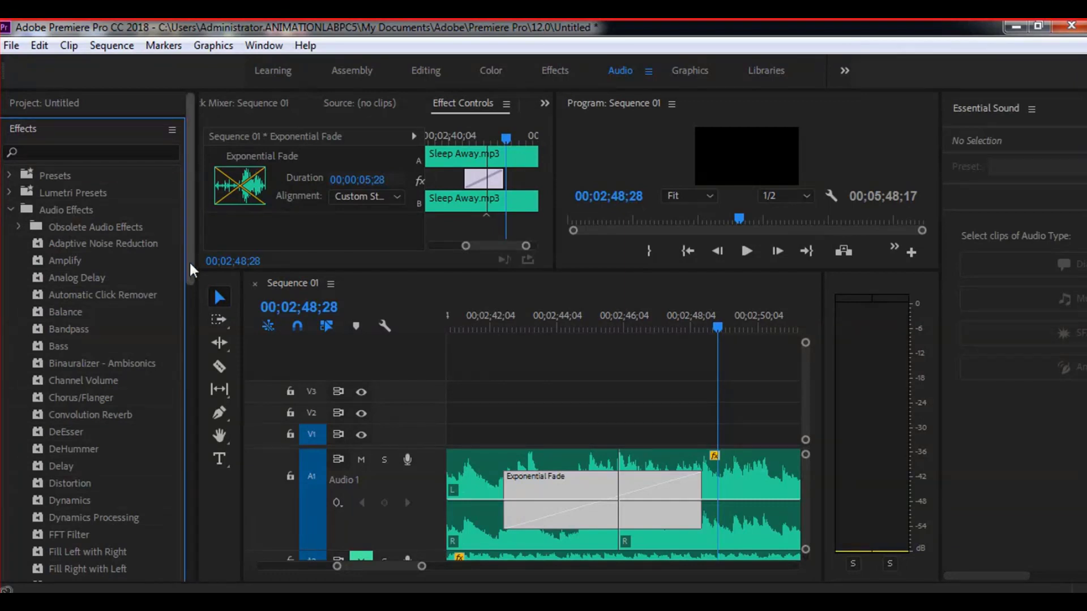
pyautogui.moveTo(189, 260); pyautogui.dragTo(198, 451)
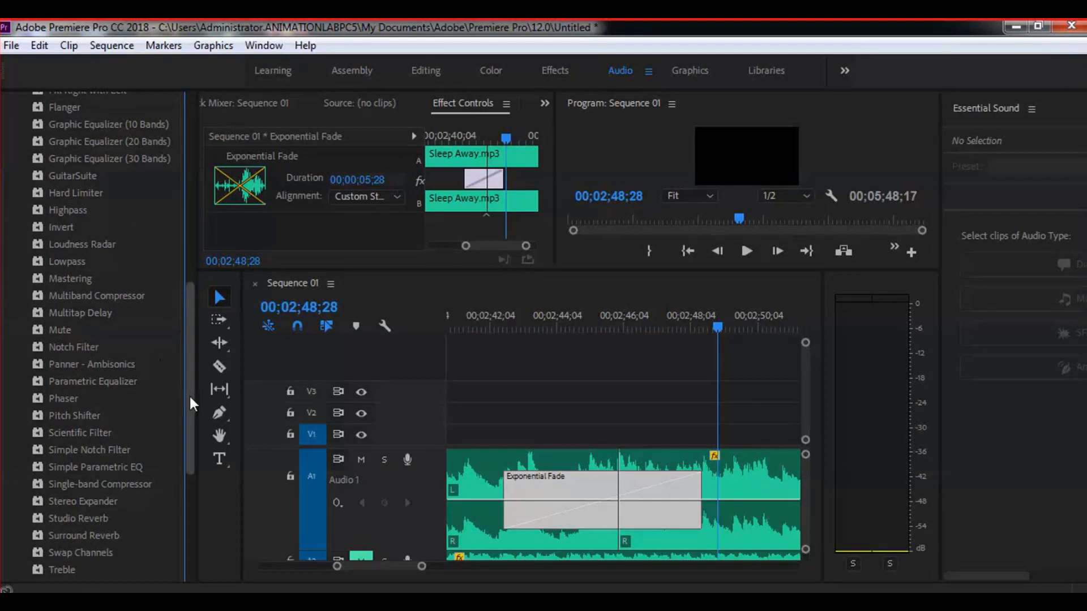
pyautogui.moveTo(189, 394); pyautogui.dragTo(184, 258)
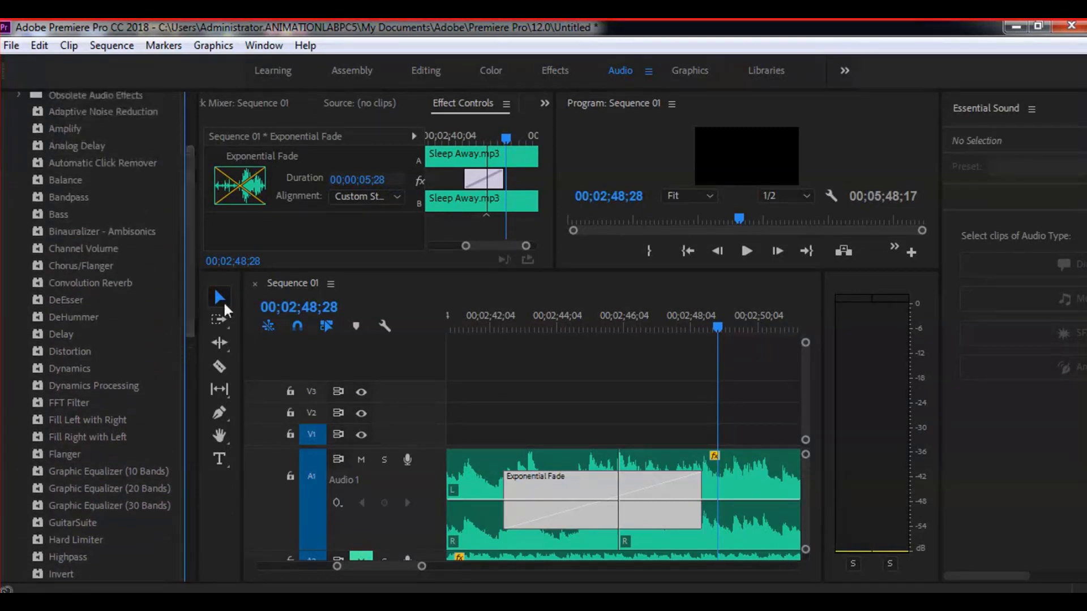